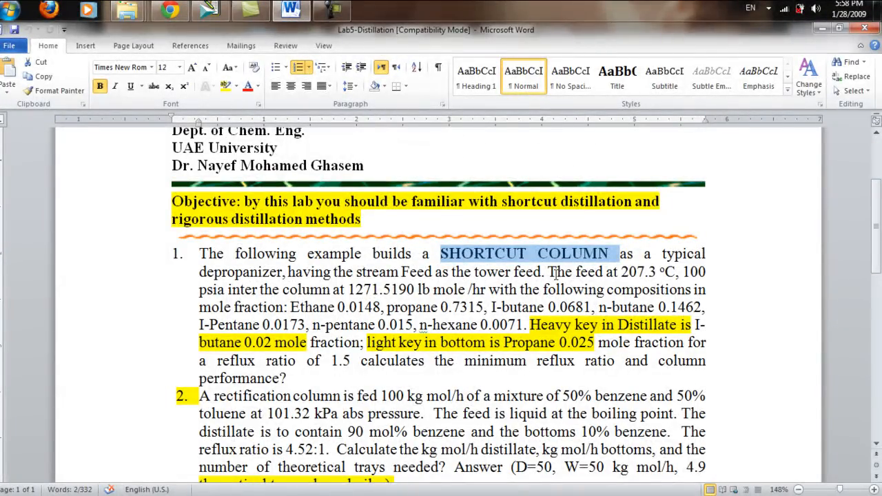
Step: Switch to HYSYS, create a new component list and fit the window beside the Word problem statement
drag(620, 272, 706, 273)
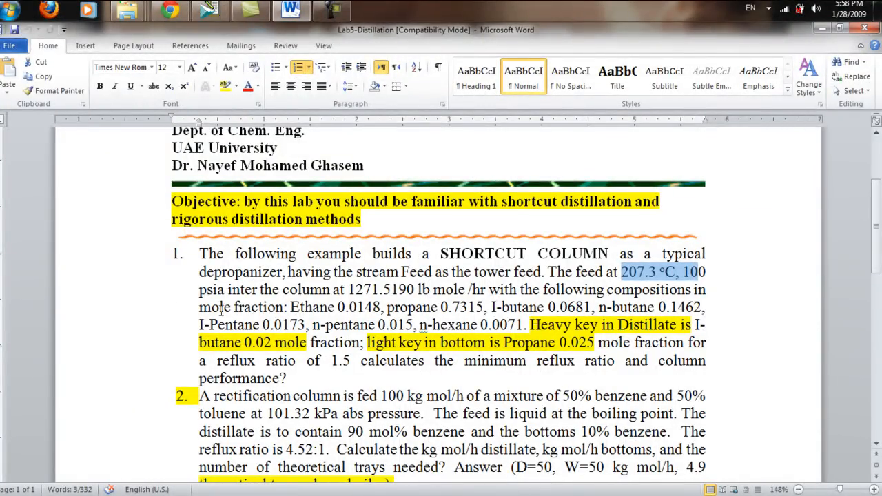
drag(199, 307, 700, 308)
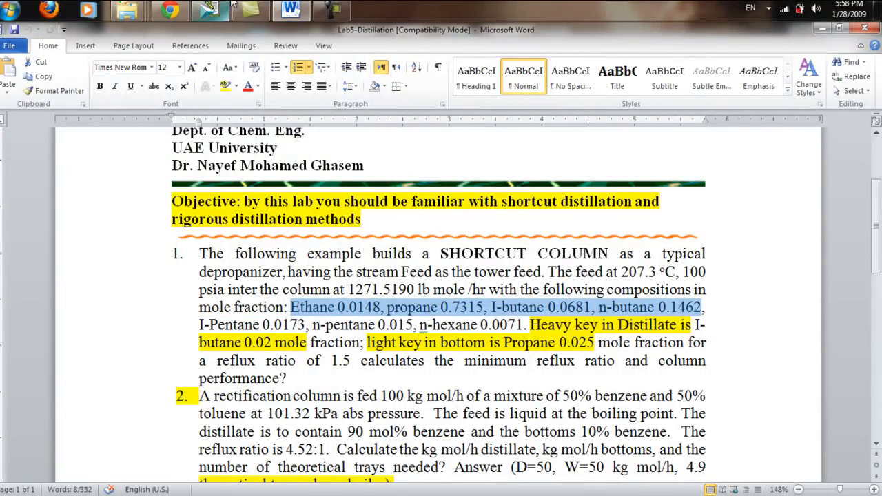
click(219, 8)
click(131, 134)
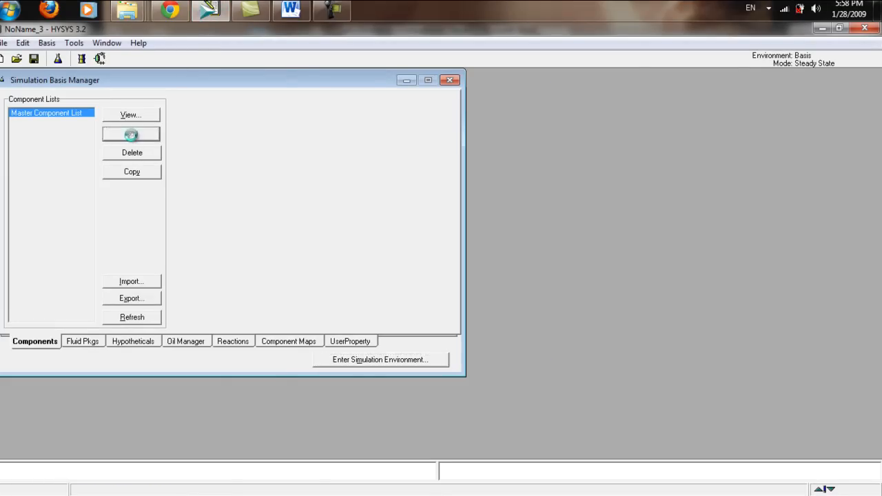
drag(881, 119, 467, 119)
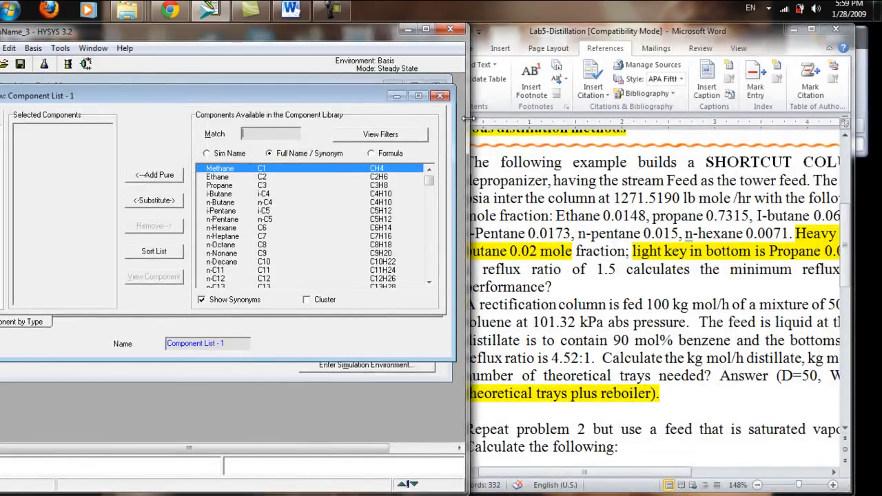
Step: Find Ethane and Propane in the component library and add both to the component list
text(Ethane)
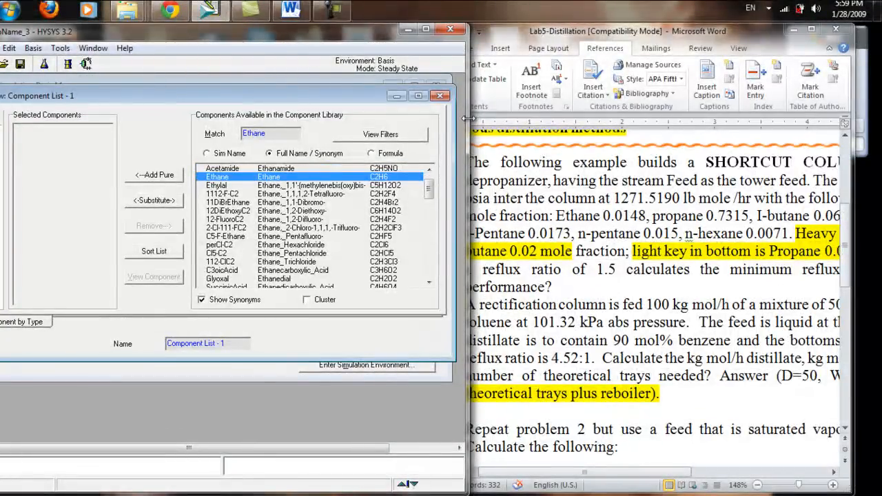
key(Return)
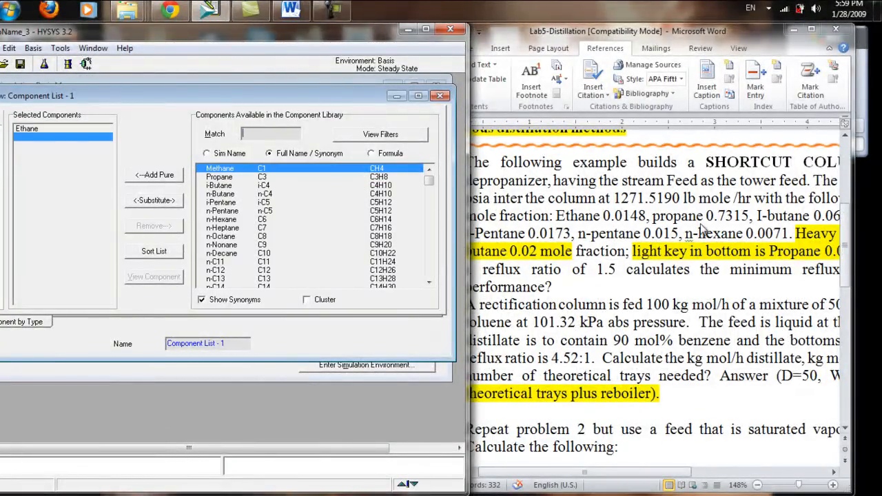
text(prpa)
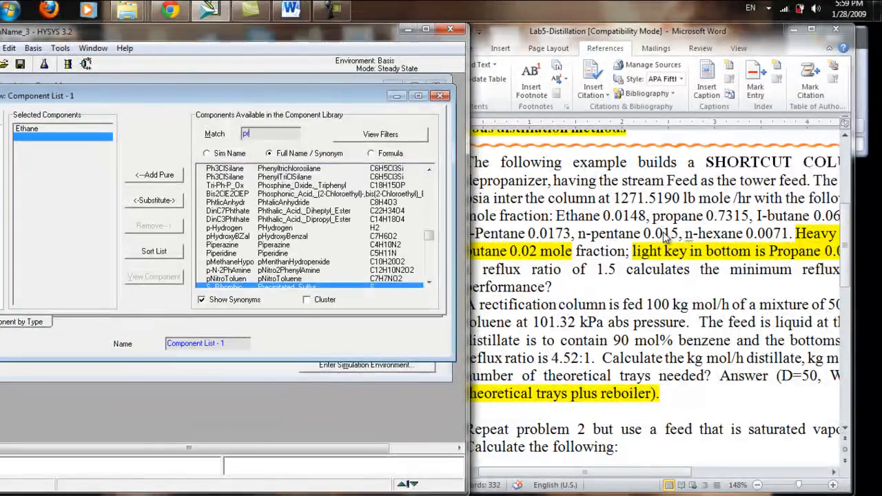
key(Down)
key(Down)
key(Down)
key(Down)
key(Down)
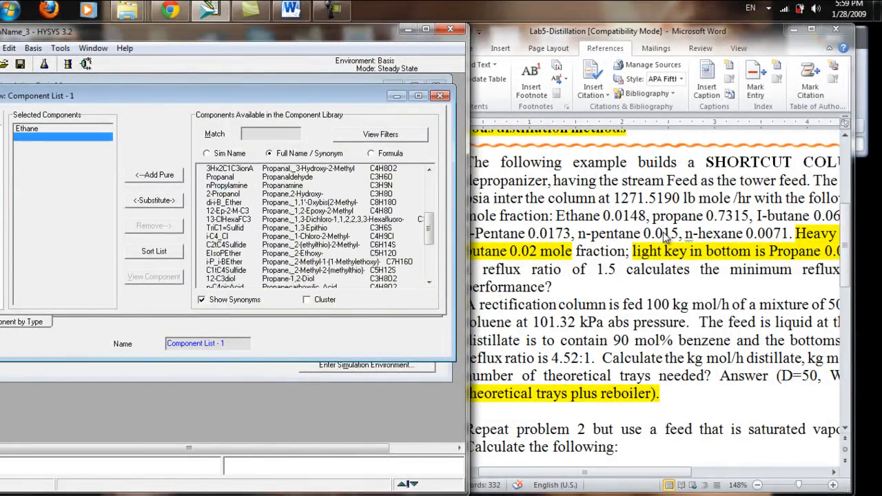
key(Return)
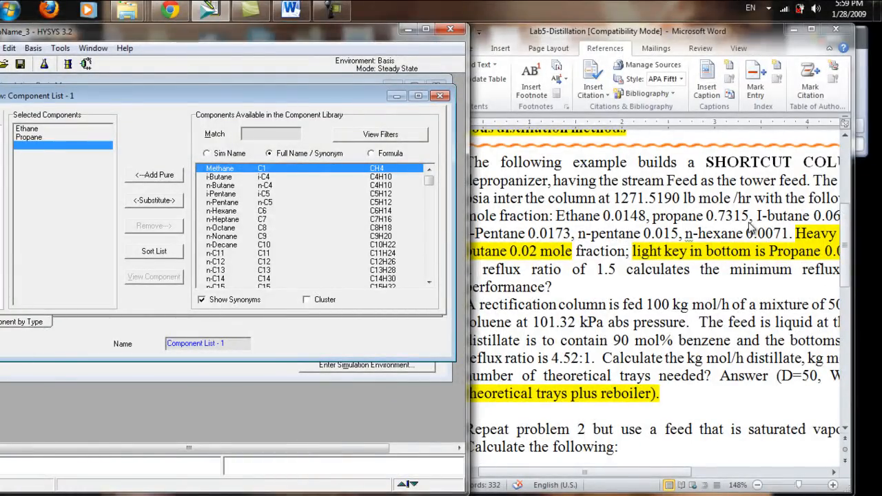
Step: Find i-Butane in the component library and add it to the selected components
text(ibuta)
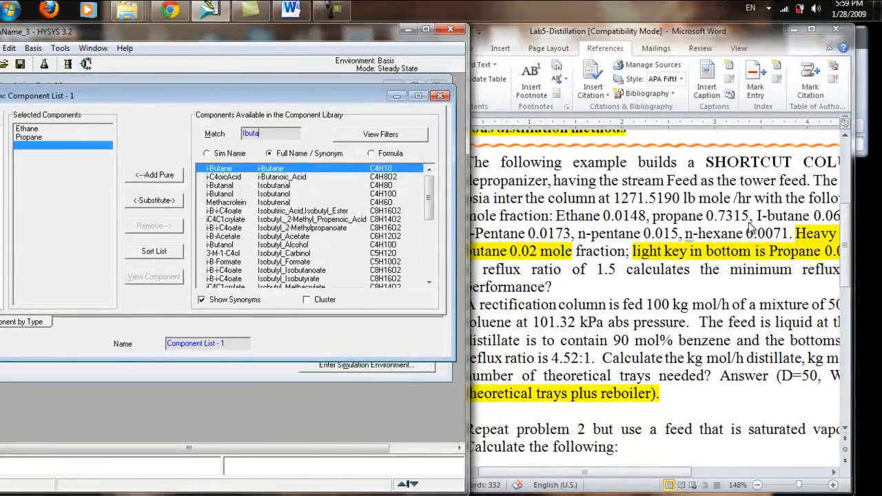
text(m)
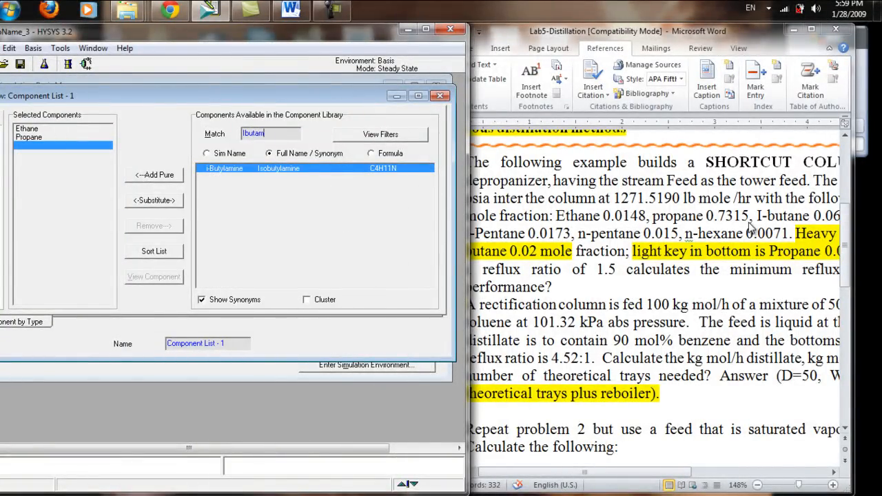
key(BackSpace)
text(ne)
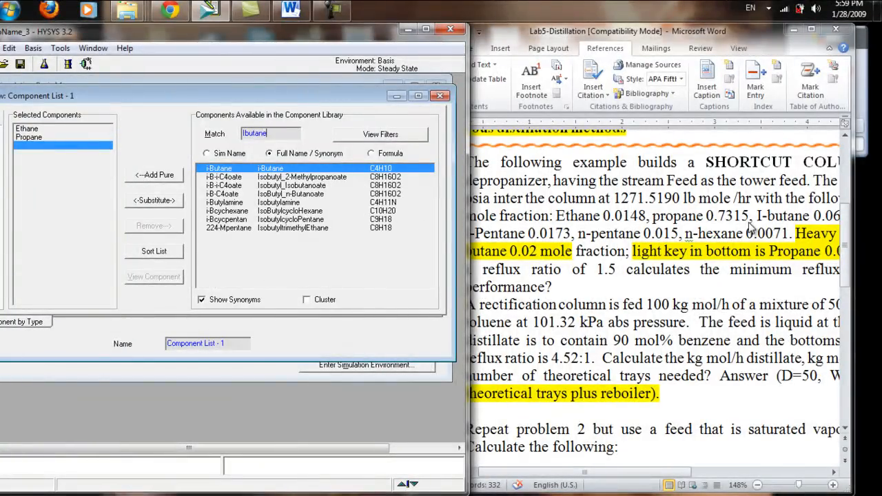
key(Return)
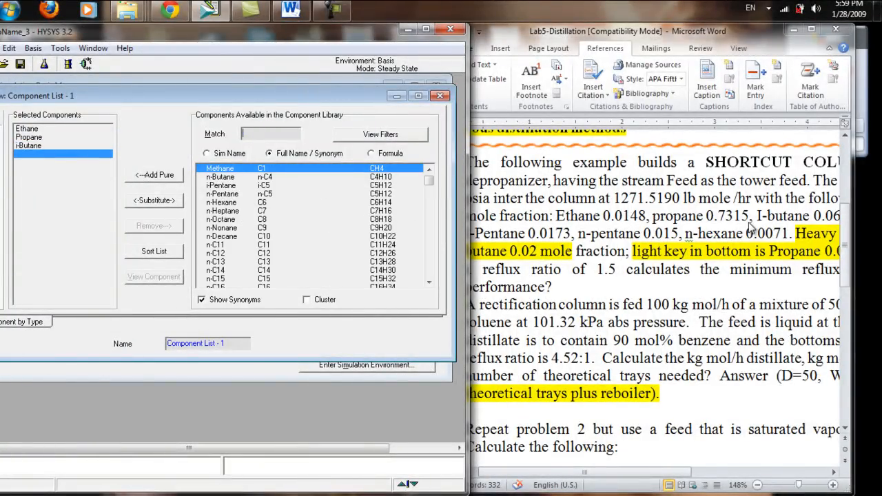
Step: Check the remaining feed compositions in the Word problem, and add n-Butane to the HYSYS component list
click(818, 234)
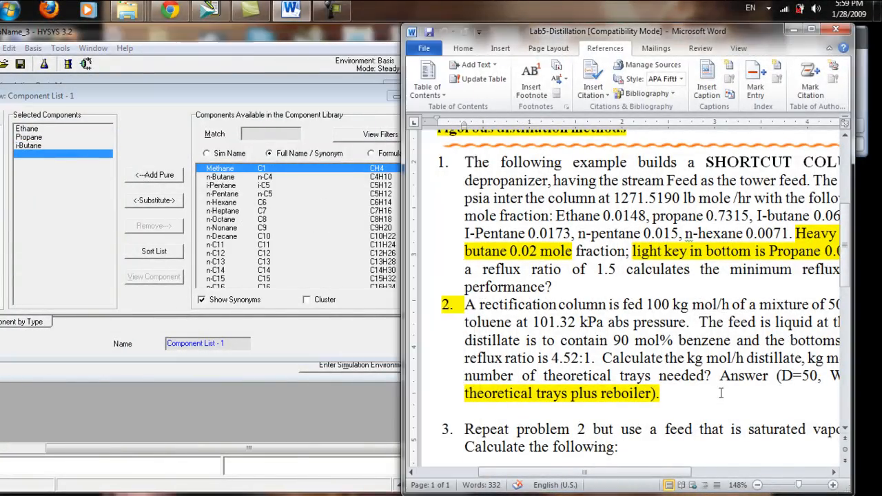
drag(679, 475, 775, 477)
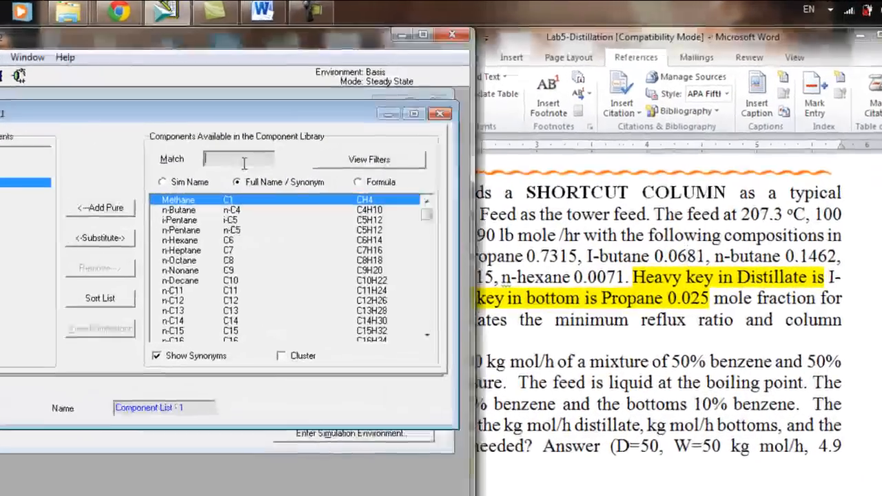
click(275, 135)
text(n)
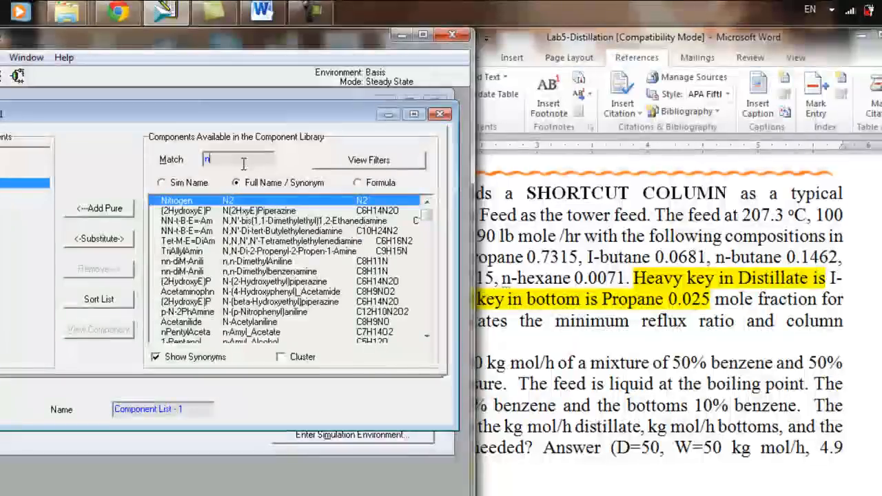
text(bur)
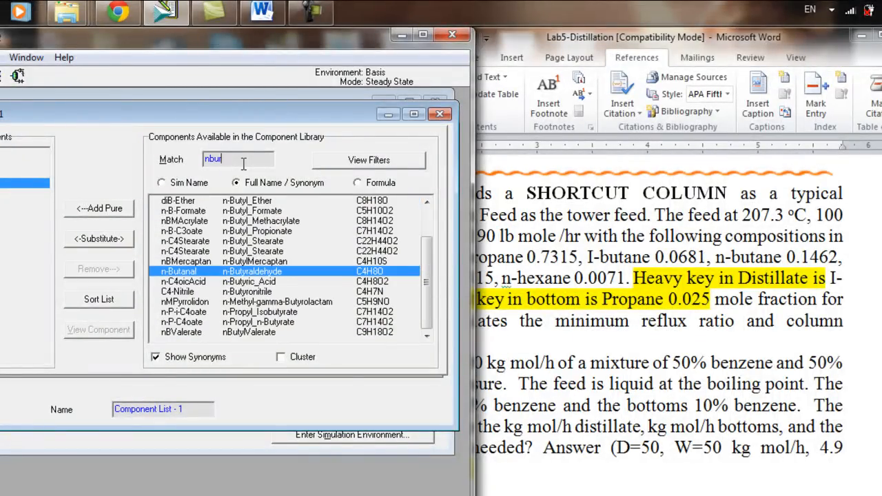
text(ane)
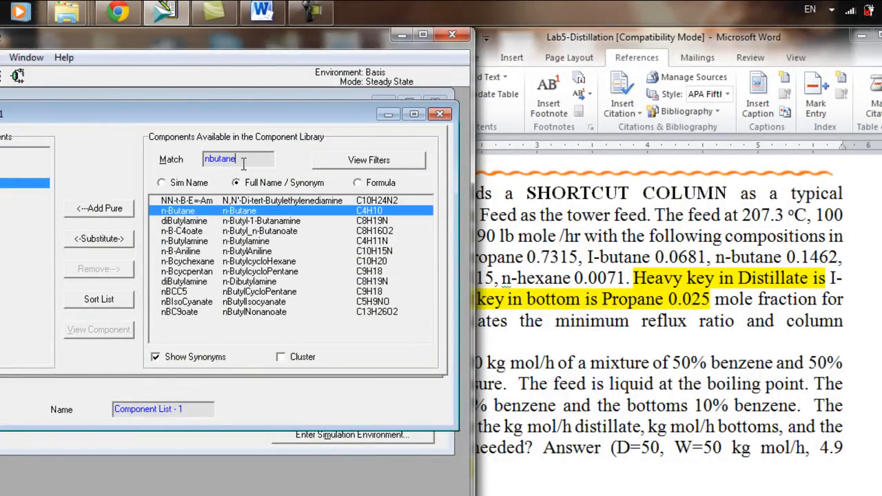
double_click(243, 163)
key(BackSpace)
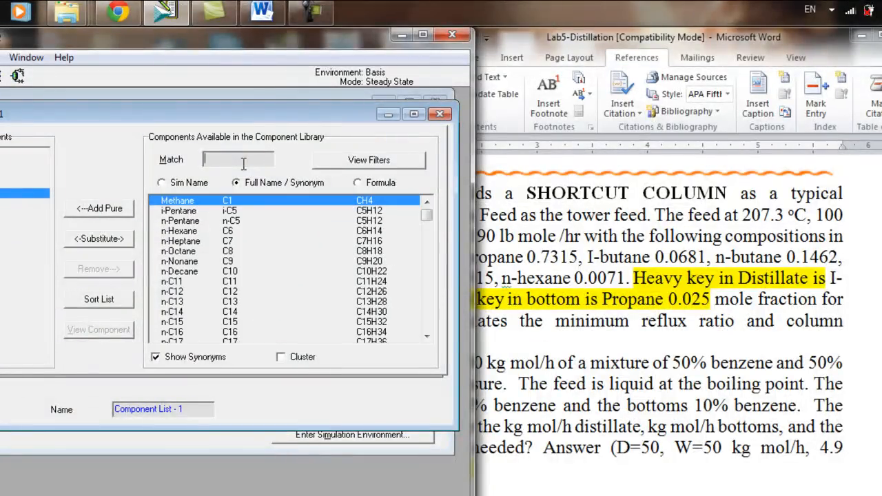
Step: Check the second composition line in the Word problem, and add i-Pentane to the HYSYS component list
click(594, 244)
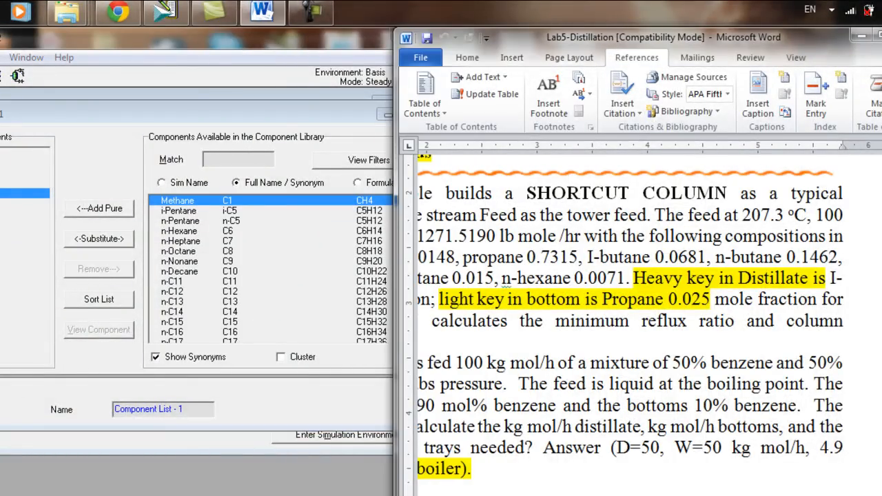
scroll(620, 261, left, 5)
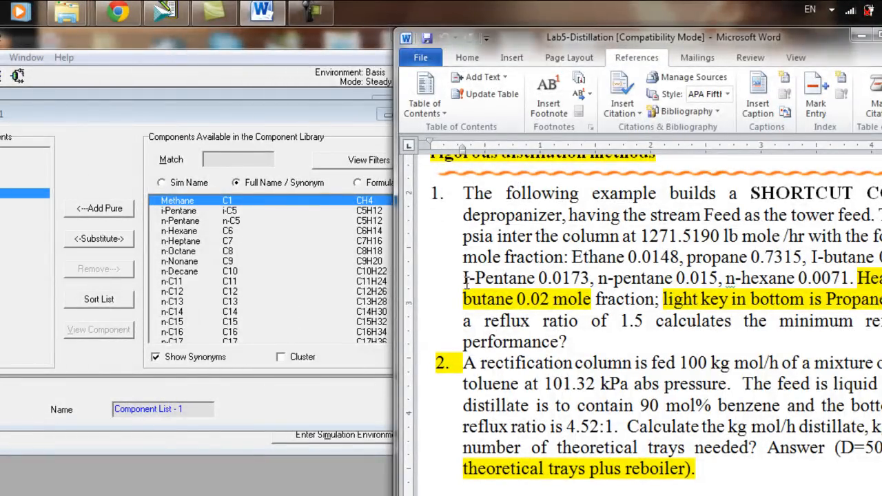
click(247, 159)
text(i)
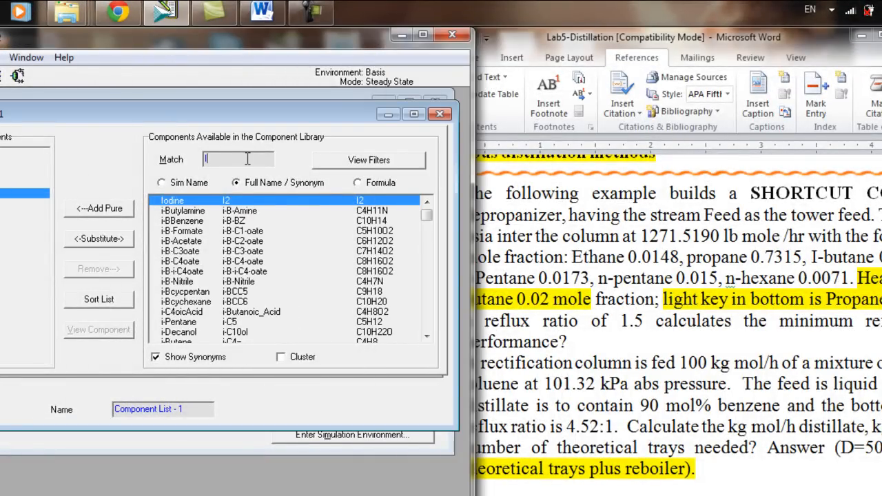
text(pentane)
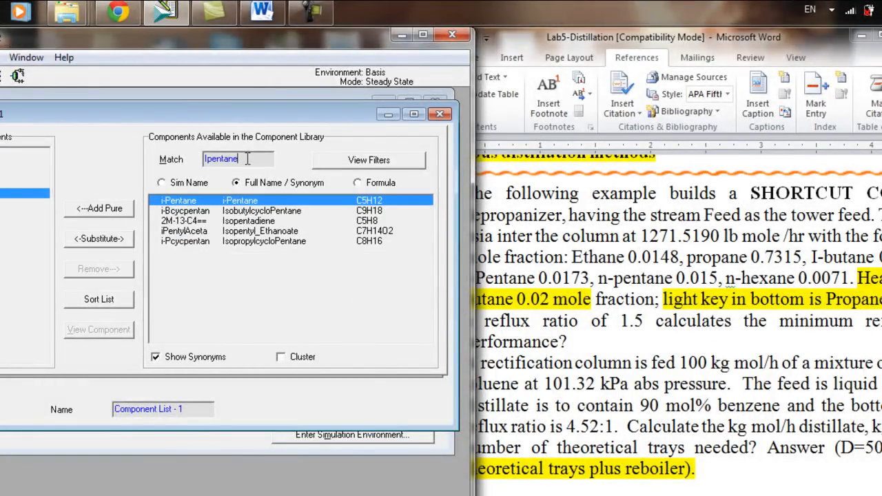
key(Return)
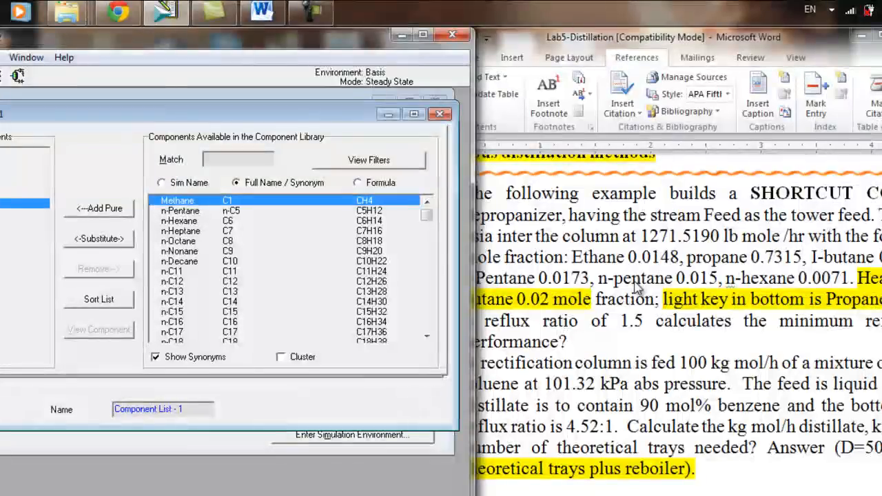
Step: Find n-Pentane in the component library and add it to the selected components
text(n)
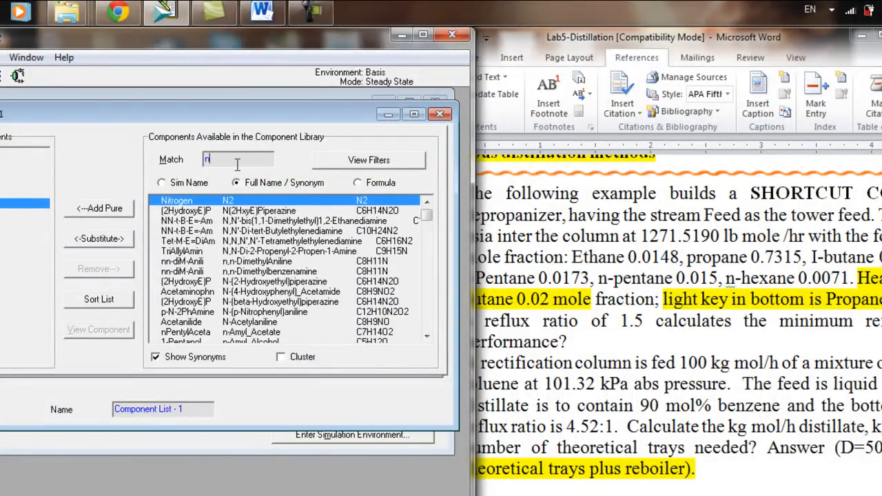
text(pentane)
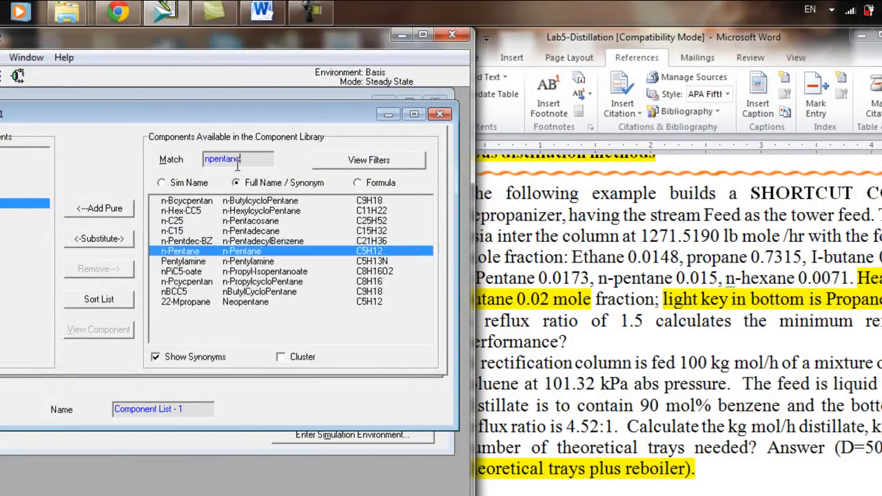
key(Return)
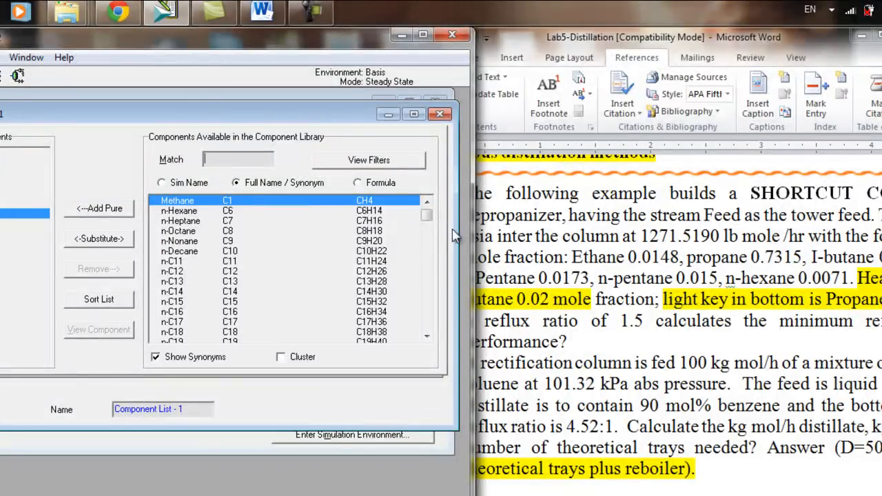
Step: Check the last feed component in the Word problem, and add n-Hexane to the HYSYS component list
key(alt+Tab)
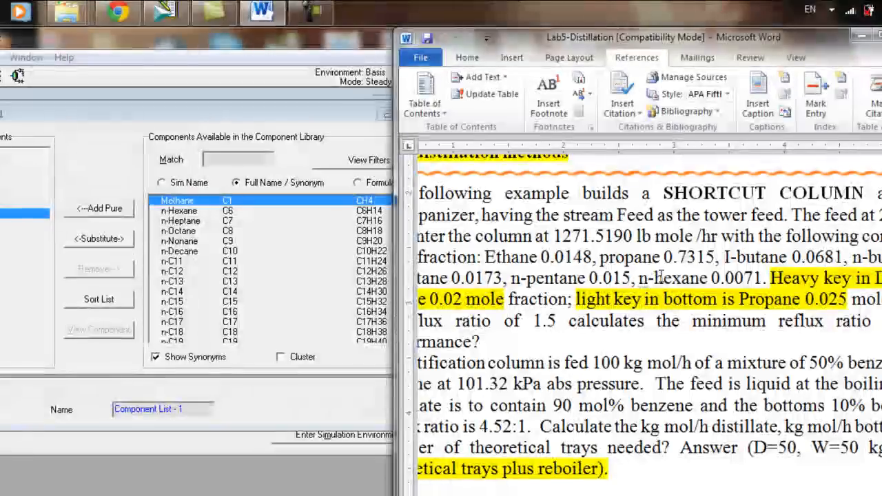
click(211, 162)
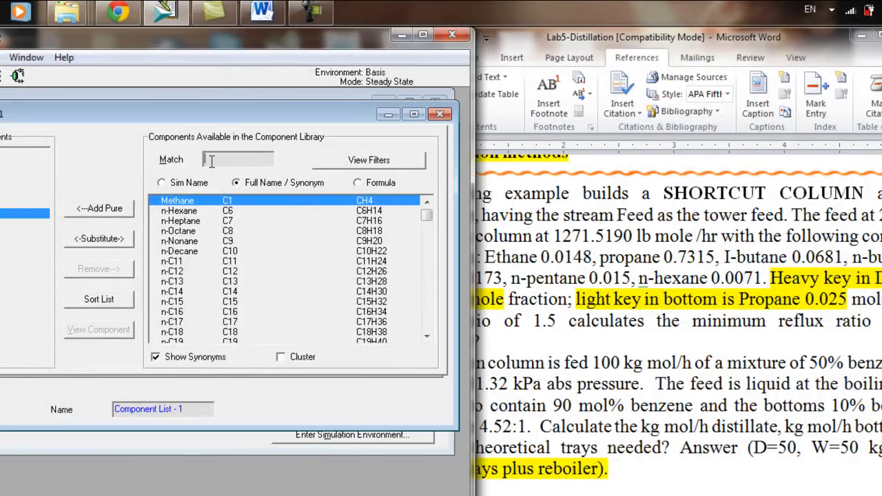
text(n)
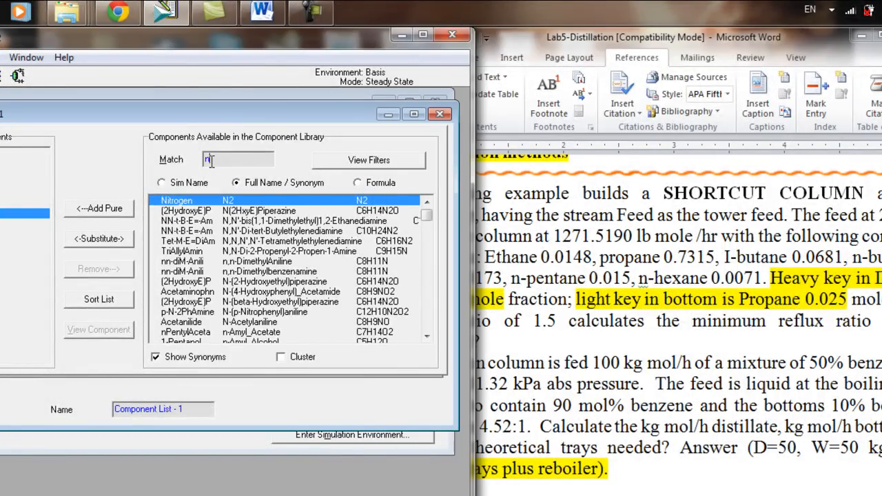
text(-hexane)
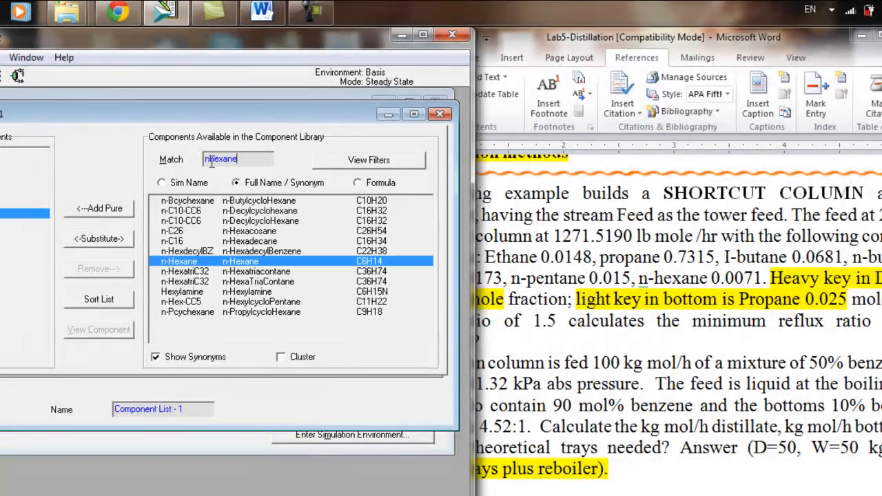
key(BackSpace)
key(BackSpace)
key(BackSpace)
key(BackSpace)
key(BackSpace)
key(BackSpace)
key(BackSpace)
key(BackSpace)
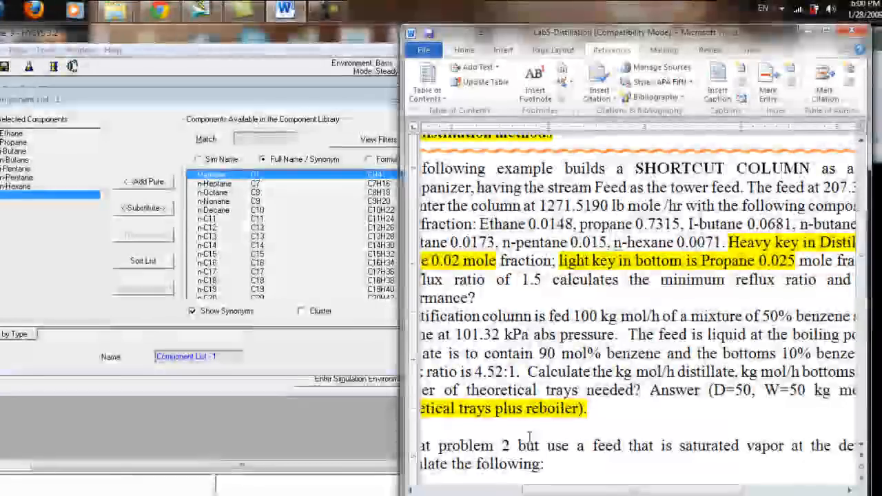
Step: Widen the Word window to check the full problem text, and enlarge the HYSYS window to show the whole component list view
drag(403, 266, 238, 260)
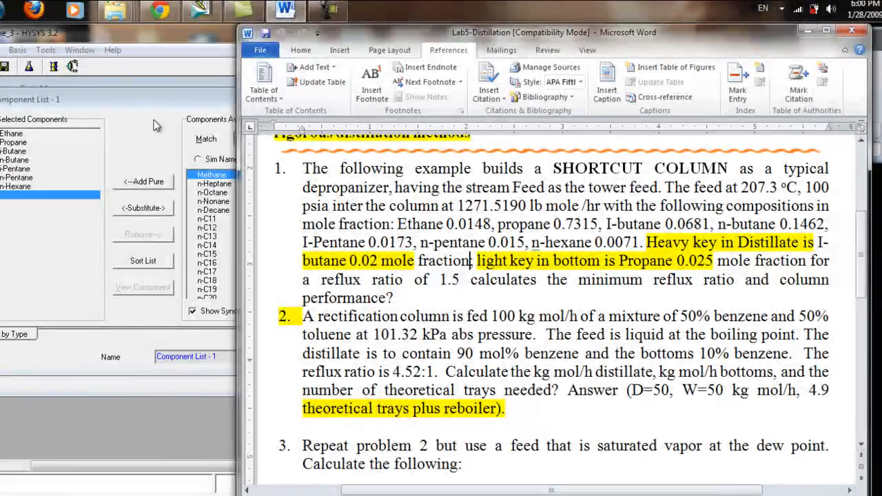
click(180, 96)
drag(180, 95, 259, 100)
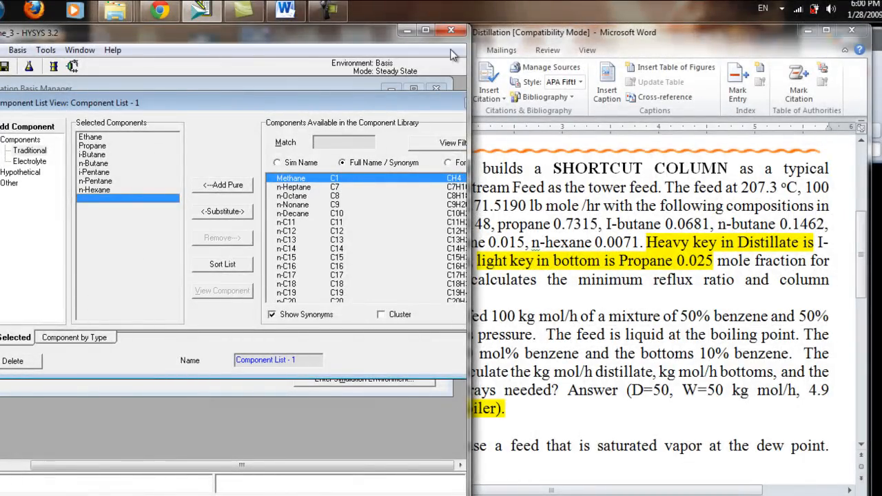
drag(468, 81, 785, 112)
drag(542, 41, 608, 39)
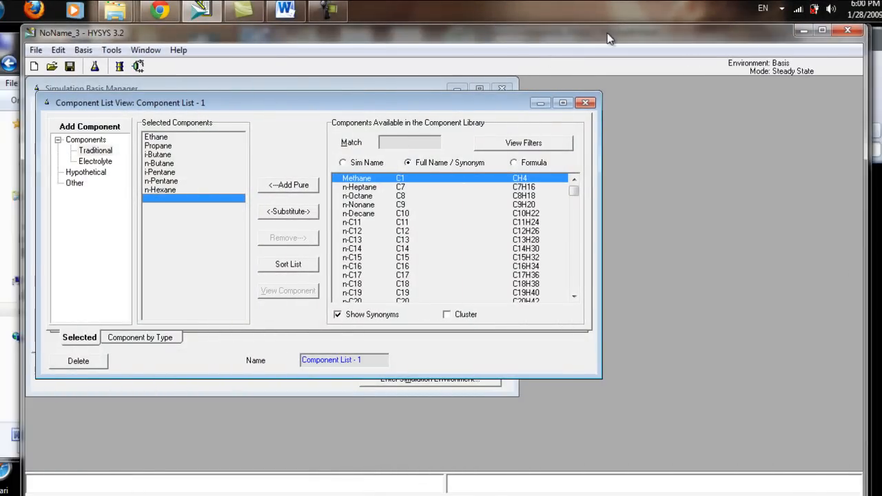
Step: Close the component list view and add a fluid package that uses the NRTL property package
click(585, 103)
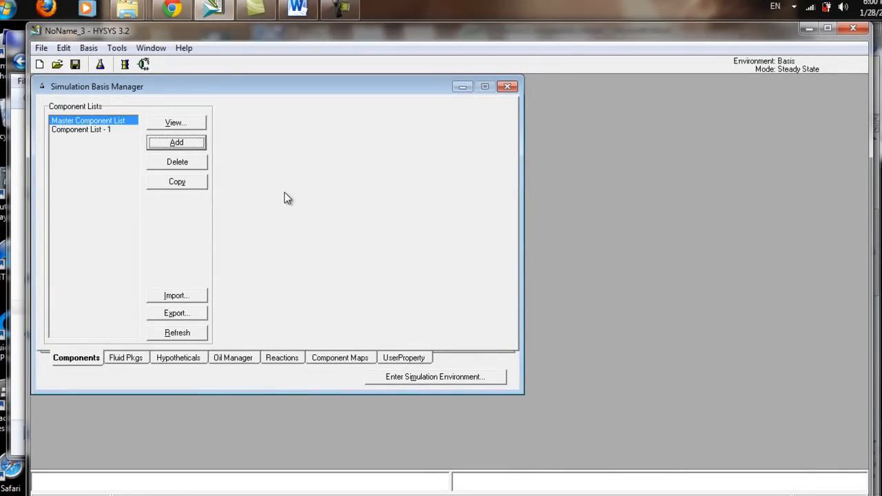
click(139, 361)
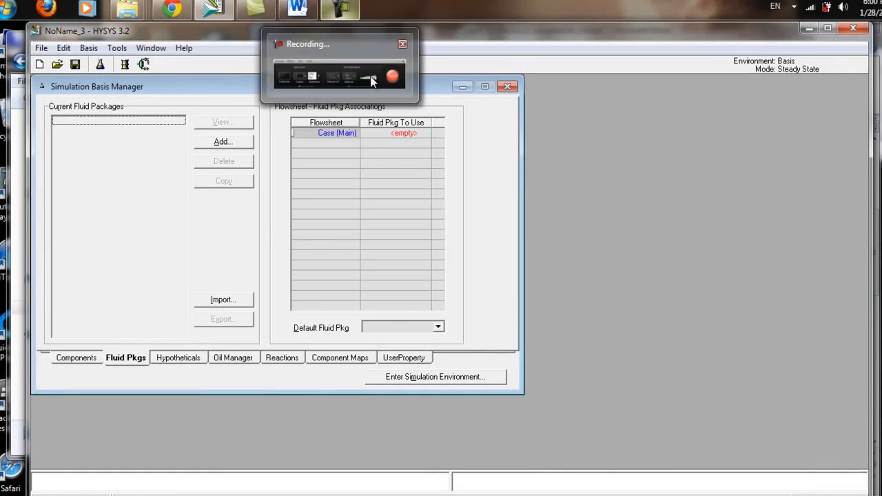
click(337, 4)
click(845, 464)
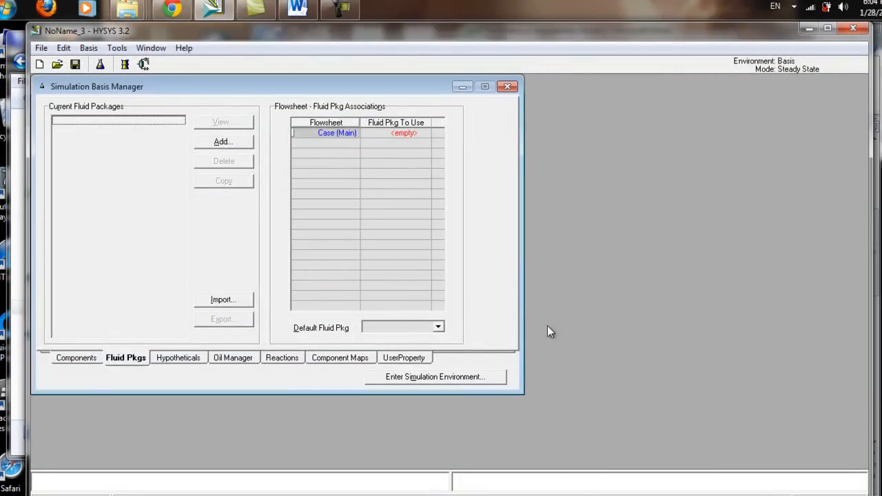
click(237, 148)
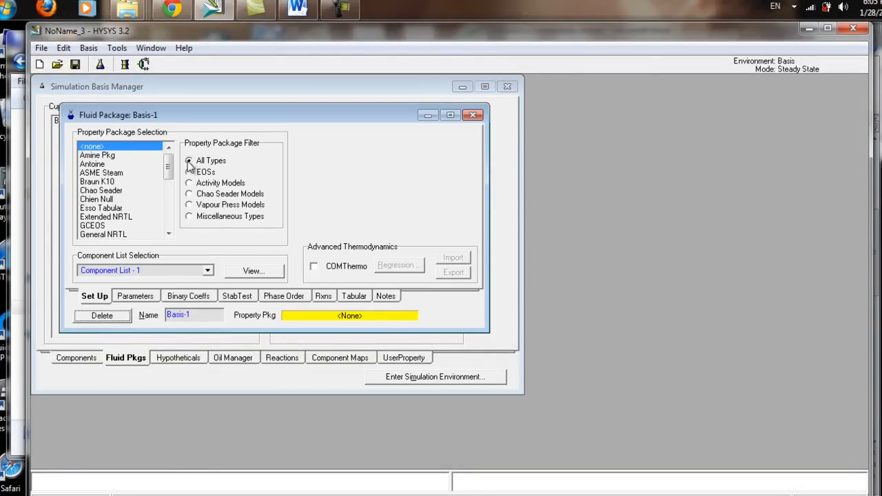
drag(168, 173, 168, 183)
drag(246, 178, 243, 195)
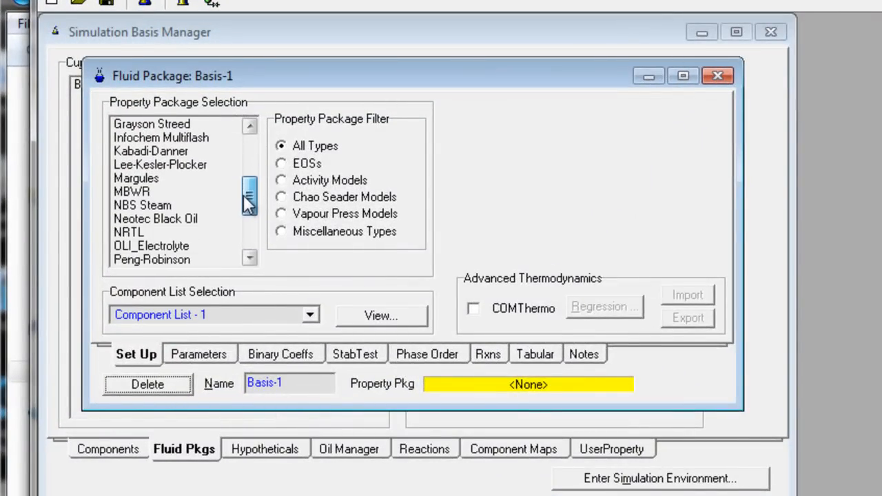
click(163, 233)
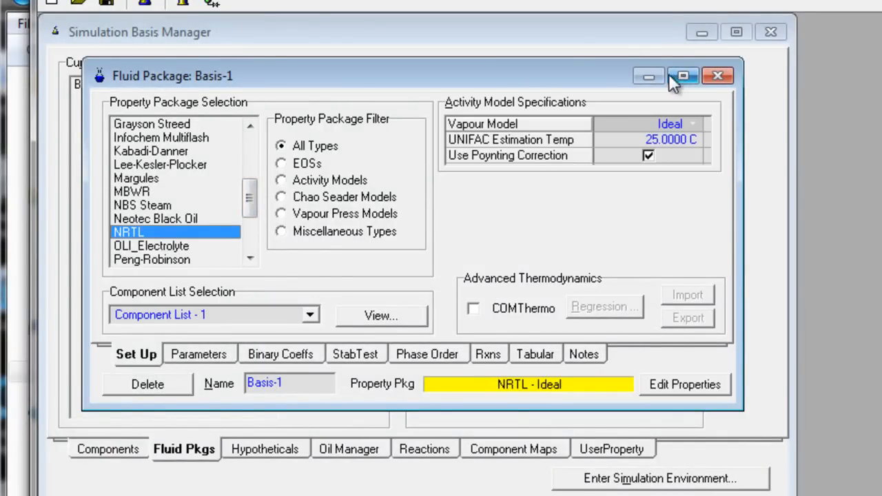
click(716, 77)
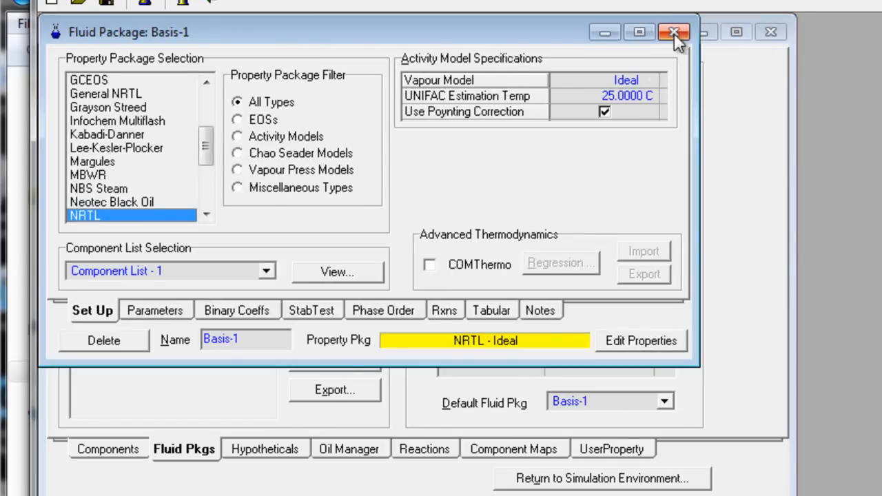
Step: Enter the simulation environment from the basis manager and enlarge the flowsheet window
click(674, 33)
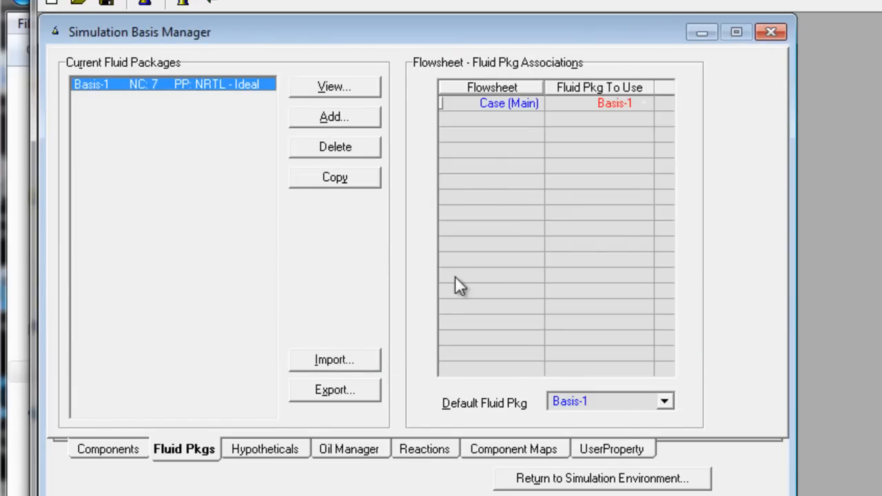
click(132, 453)
click(166, 458)
click(590, 487)
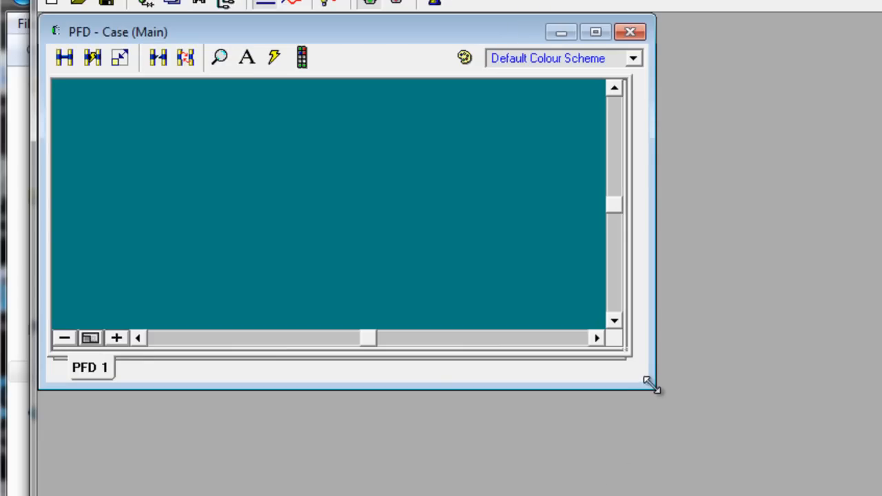
drag(651, 386, 879, 493)
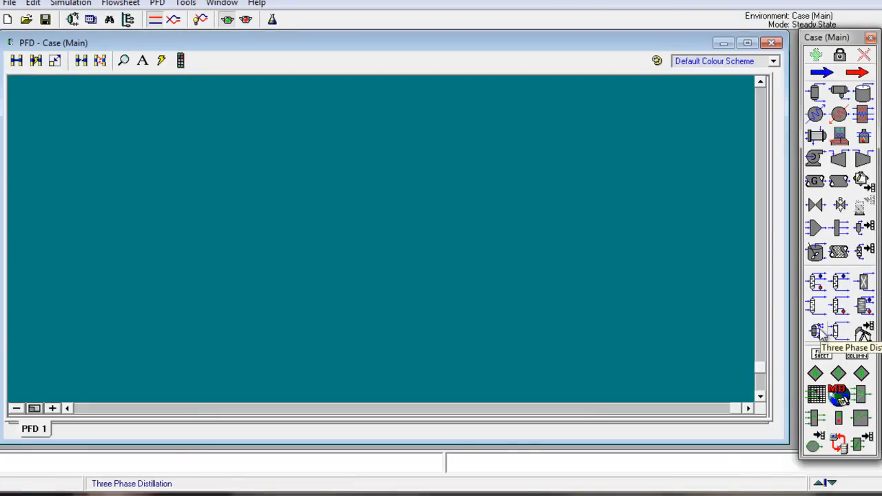
Step: Place a Short Cut Distillation column on the flowsheet and attach one feed stream and two product streams to it
click(863, 305)
click(394, 242)
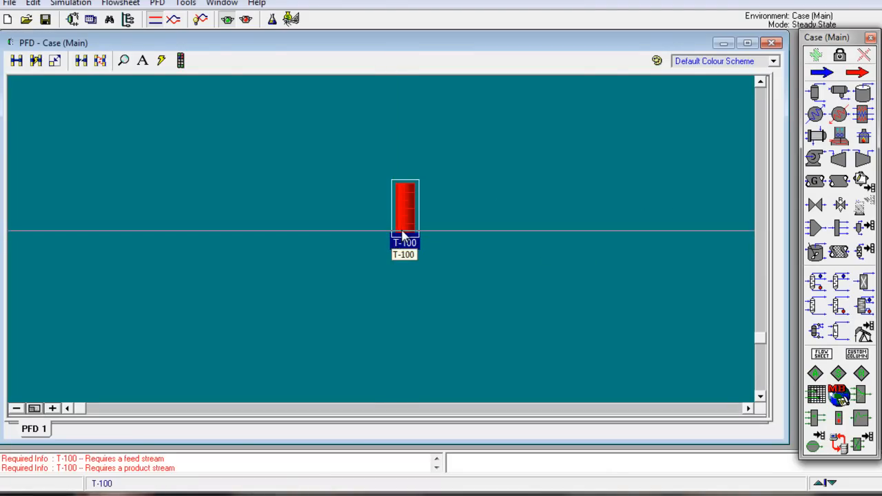
drag(396, 207, 358, 206)
drag(413, 189, 485, 197)
drag(455, 222, 557, 221)
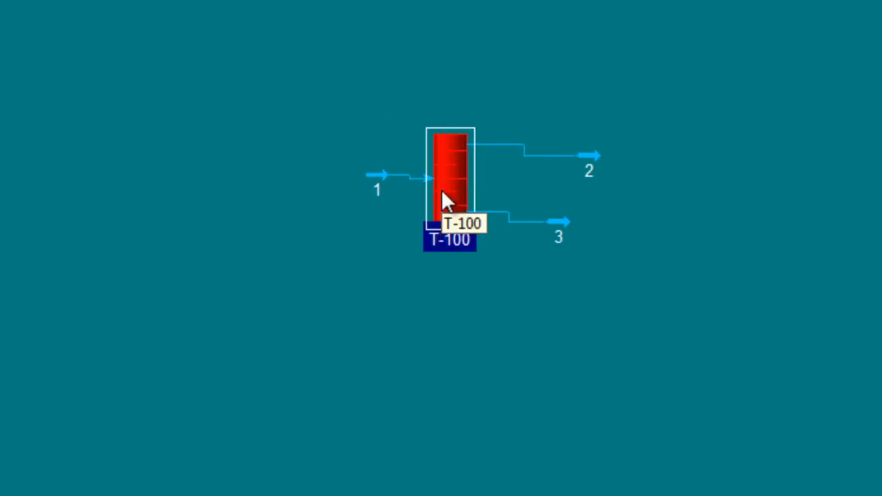
Step: Check the connections of column T-100, and attach its condenser and reboiler energy streams on the flowsheet
double_click(445, 197)
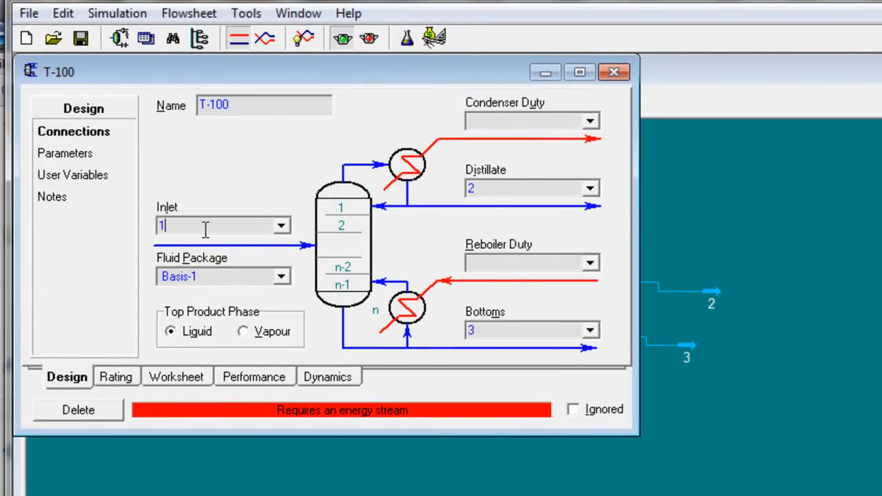
click(611, 73)
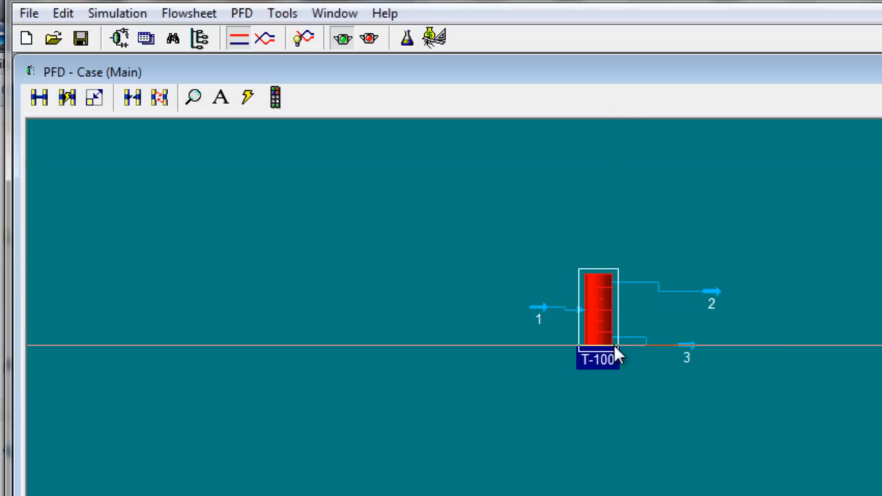
key(ctrl)
drag(616, 327, 653, 367)
drag(612, 300, 660, 333)
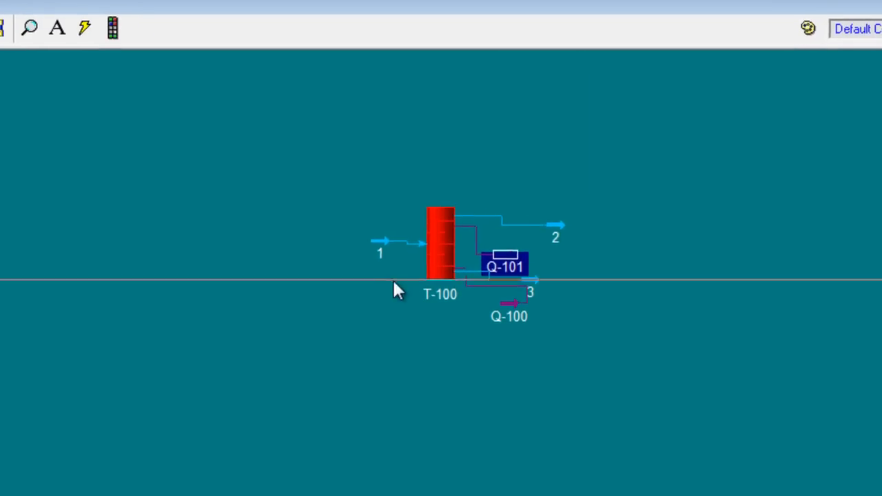
Step: Open feed stream 1, look up the feed temperature in the Word problem, and set the stream temperature to 207.3 °C
click(393, 281)
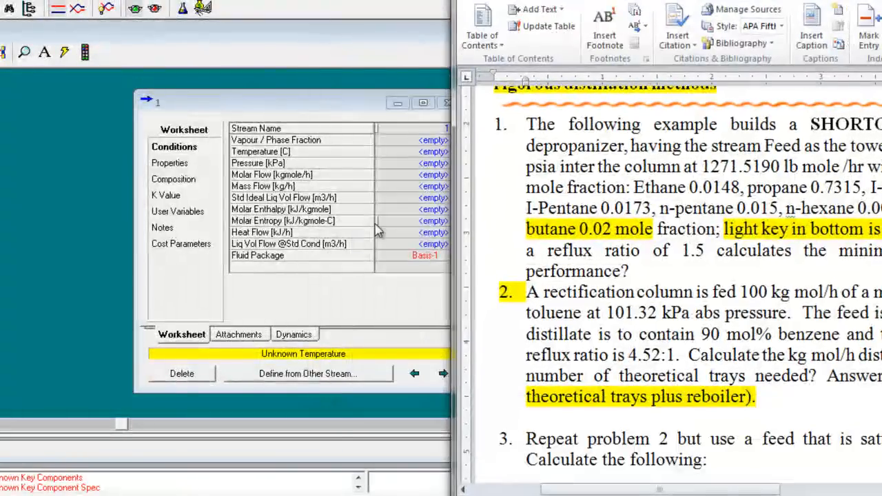
drag(343, 109, 277, 109)
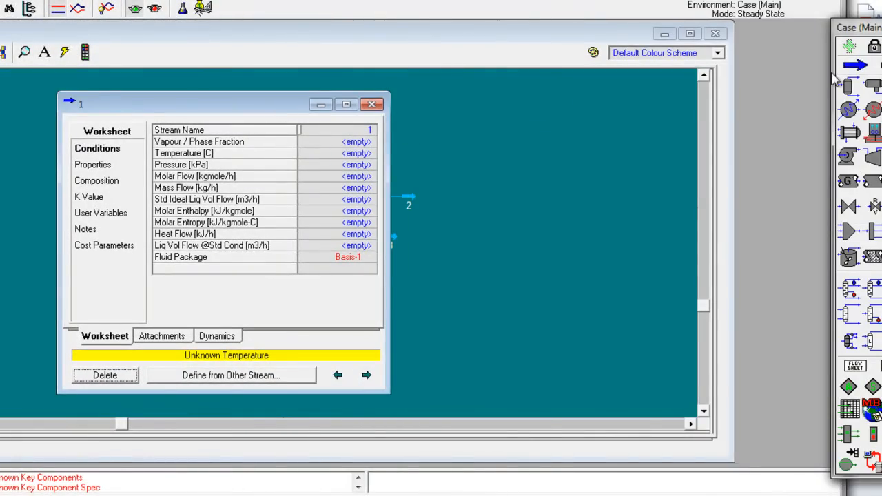
key(alt+Tab)
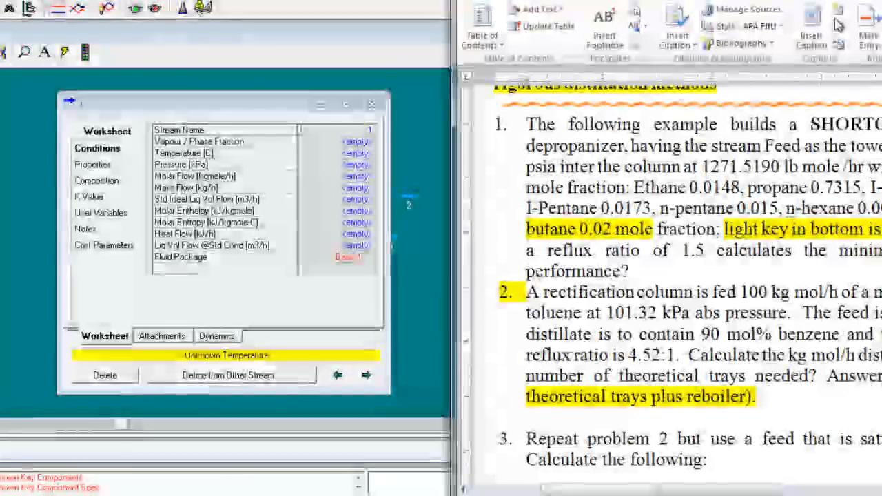
drag(453, 276, 364, 275)
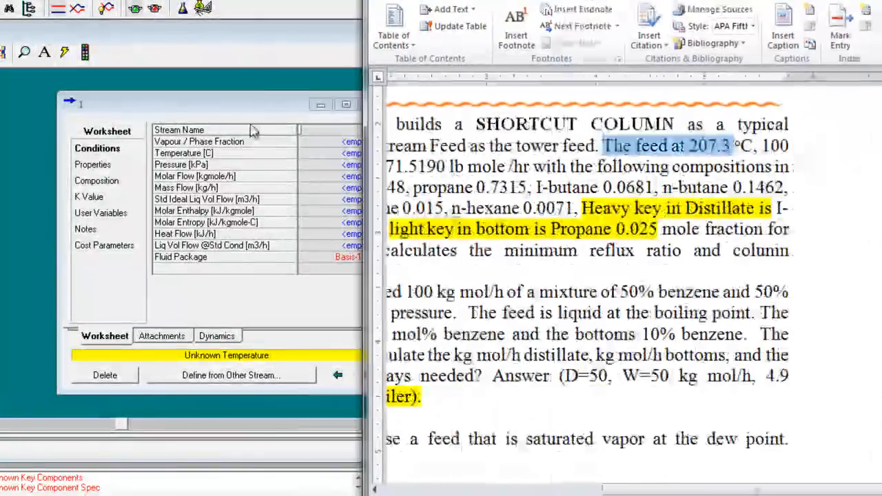
click(230, 104)
drag(230, 103, 243, 110)
click(358, 165)
text(207.3)
key(Return)
Step: Check the feed pressure in the Word problem, and set the pressure of stream 1 to 100 psia
key(alt+Tab)
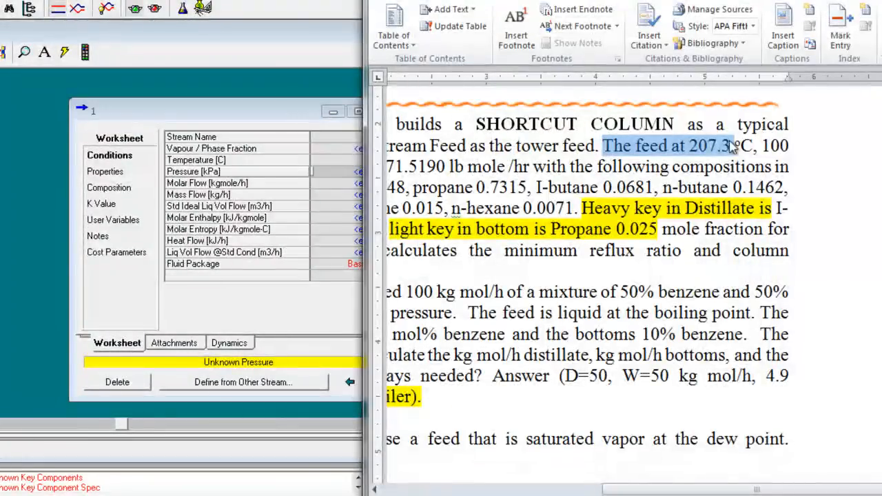
drag(793, 490, 617, 478)
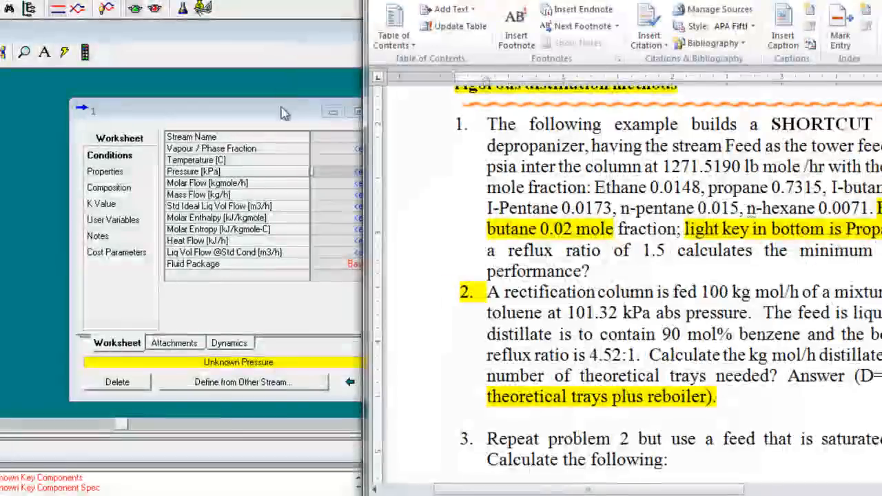
click(279, 114)
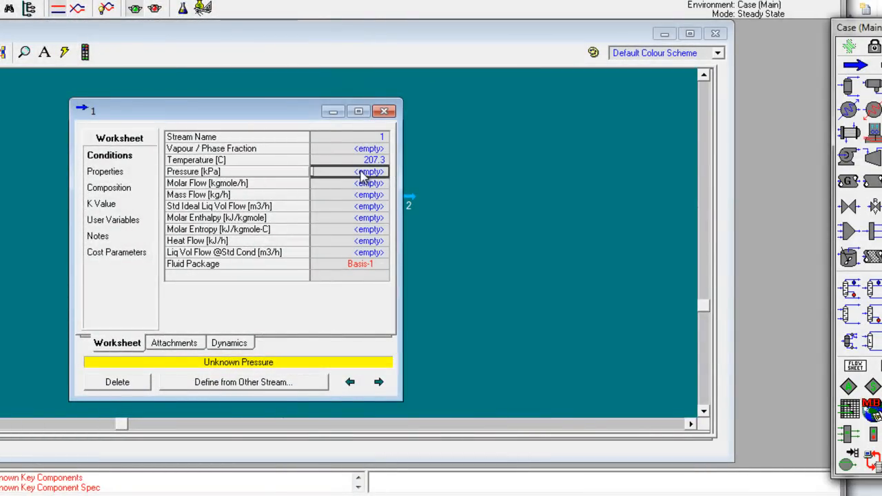
text(100)
click(470, 171)
drag(471, 241, 479, 204)
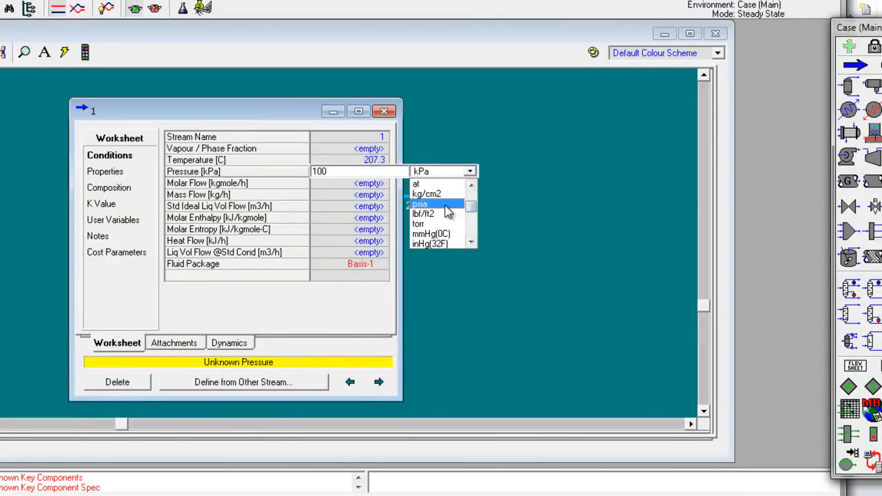
click(447, 206)
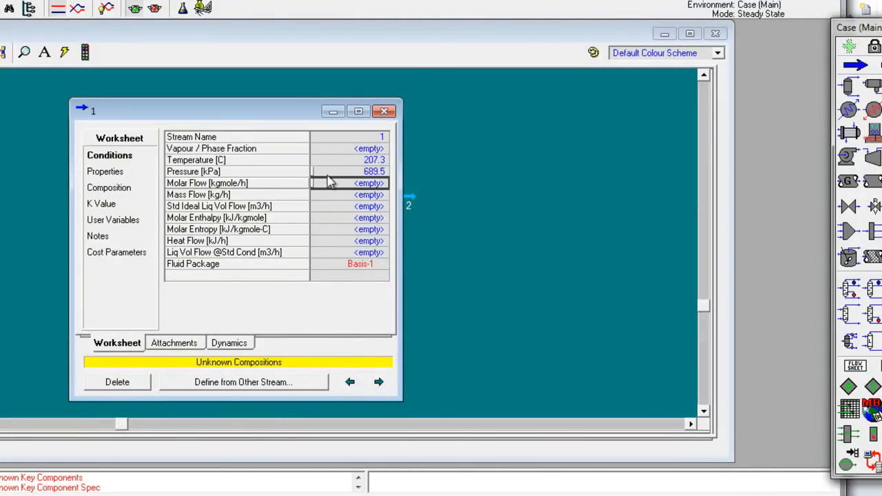
Step: Look up the feed flow rate in the Word problem, and enter 1271.519 as the molar flow of stream 1
key(alt+Tab)
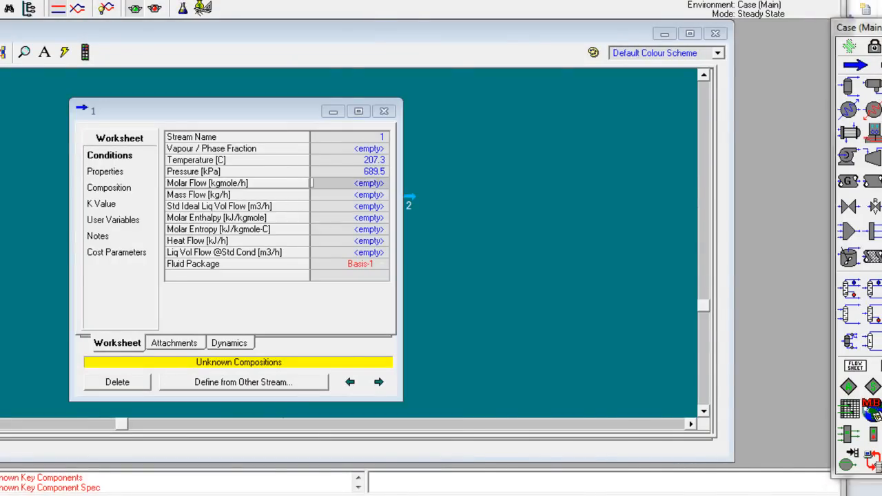
drag(658, 166, 739, 166)
key(alt+Tab)
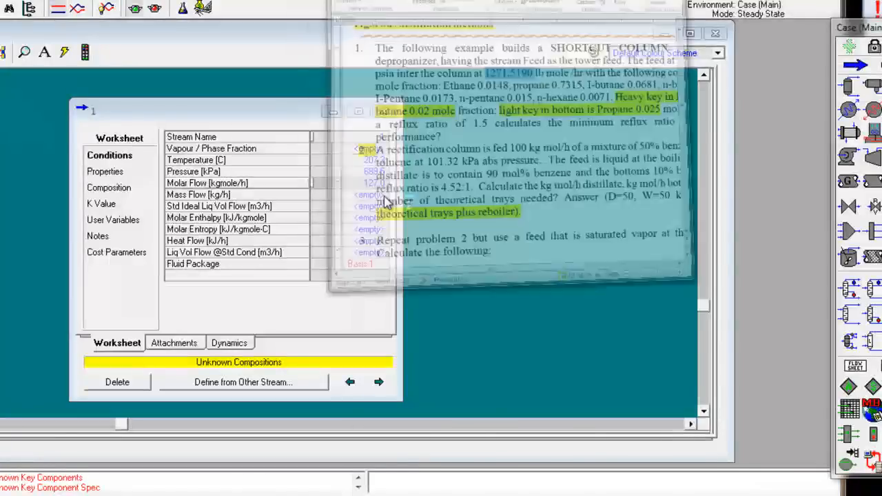
click(346, 209)
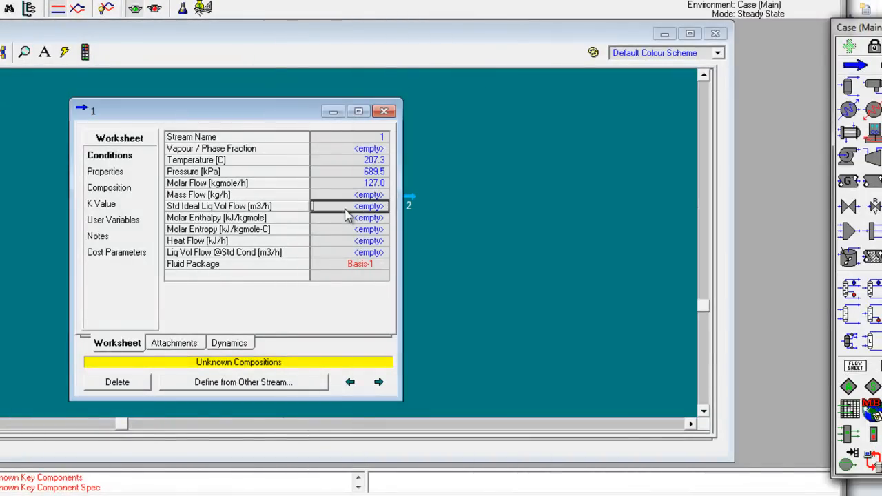
click(351, 186)
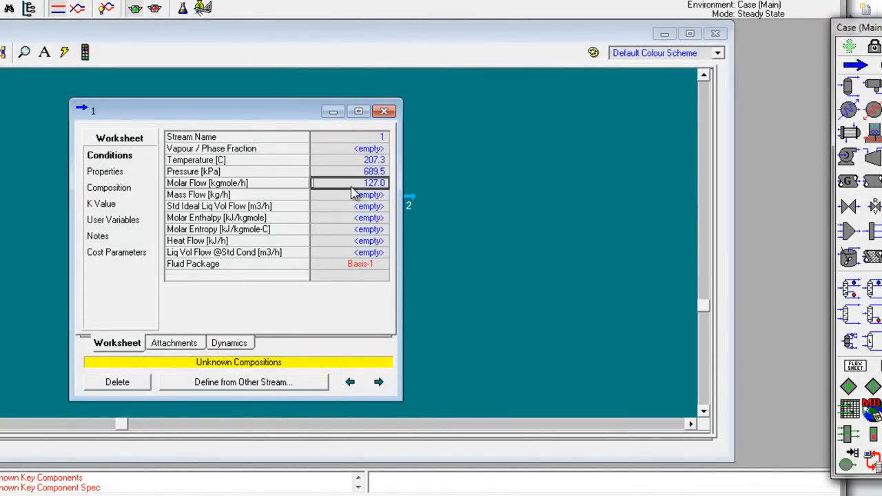
text(12)
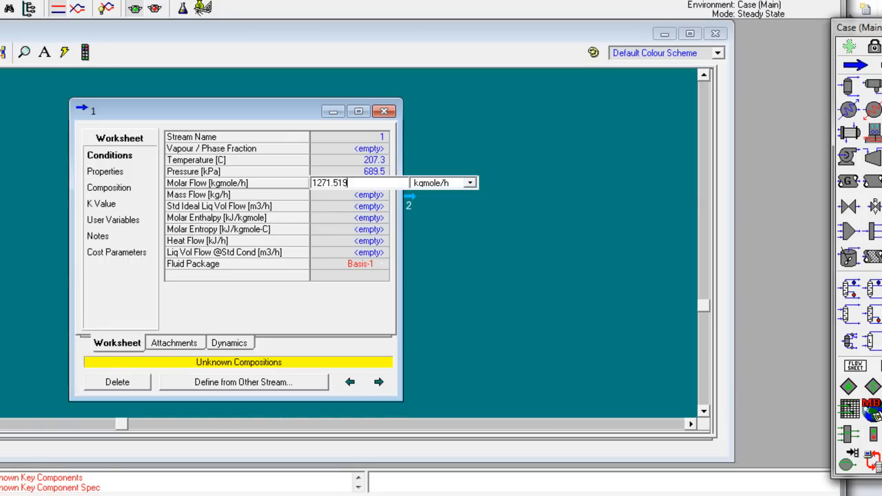
Step: Check the flow unit in the Word problem, and edit the unit of stream 1's molar flow to match it
key(alt+Tab)
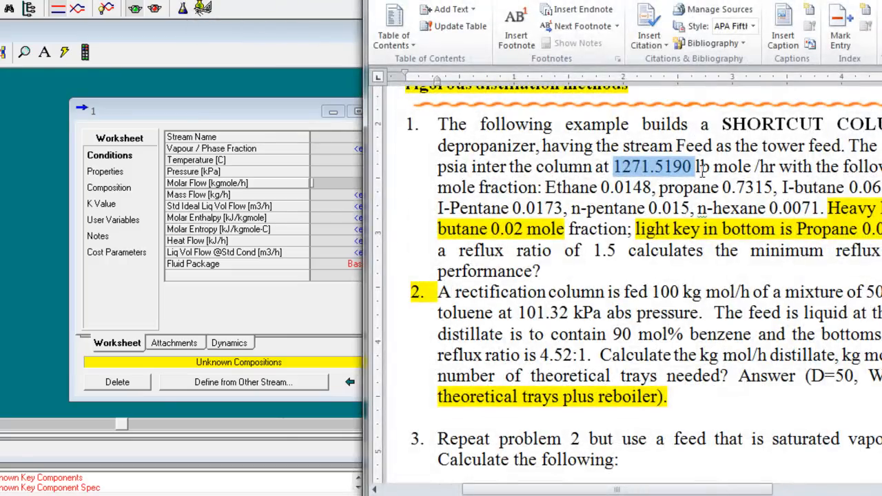
key(alt+Tab)
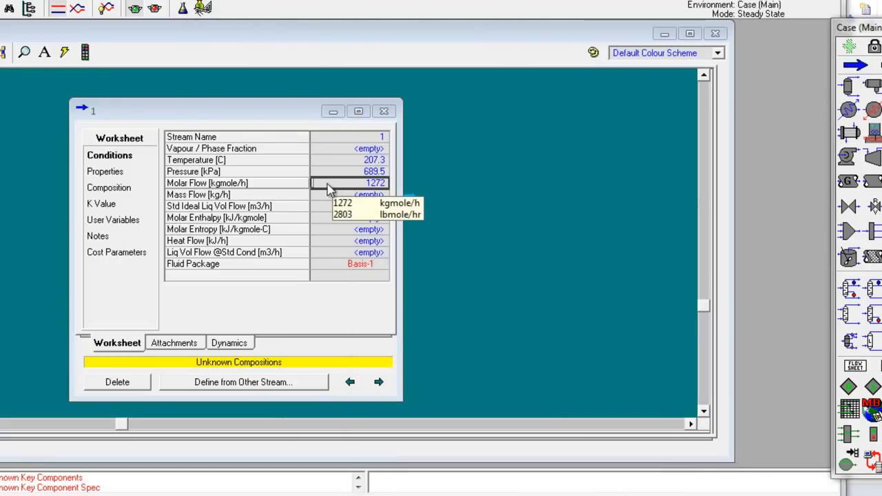
click(318, 182)
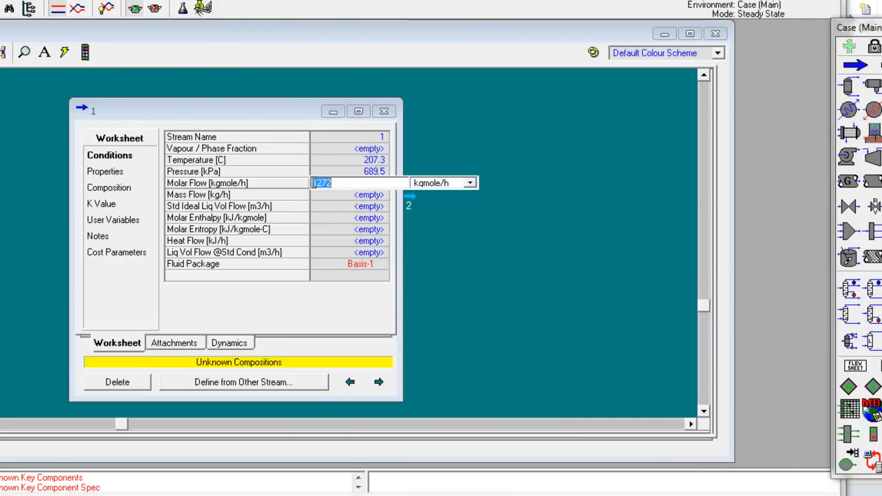
click(470, 184)
Step: Recheck the feed flow unit and composition in the Word problem, and open the composition page of stream 1
key(alt+Tab)
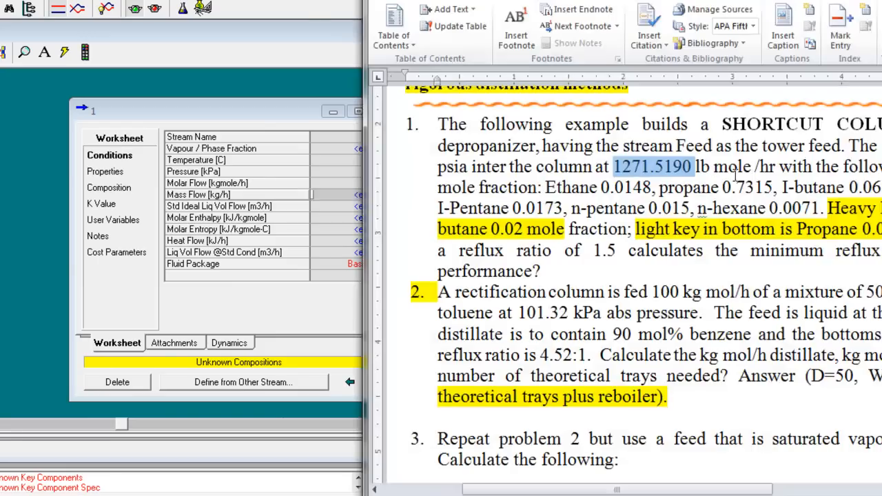
drag(780, 169, 827, 171)
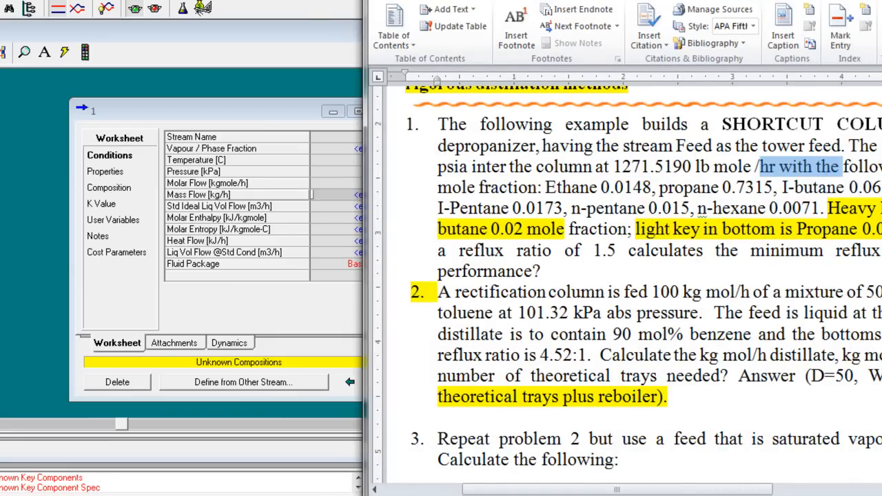
scroll(512, 353, right, 3)
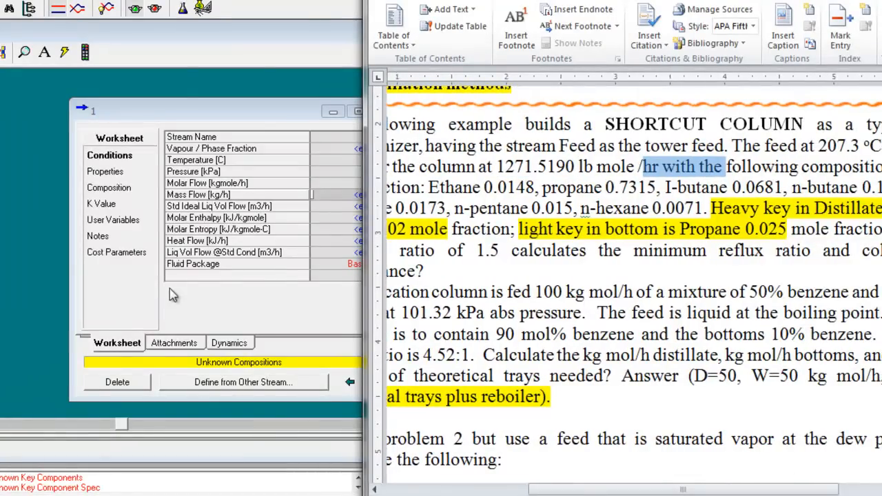
click(184, 314)
click(126, 189)
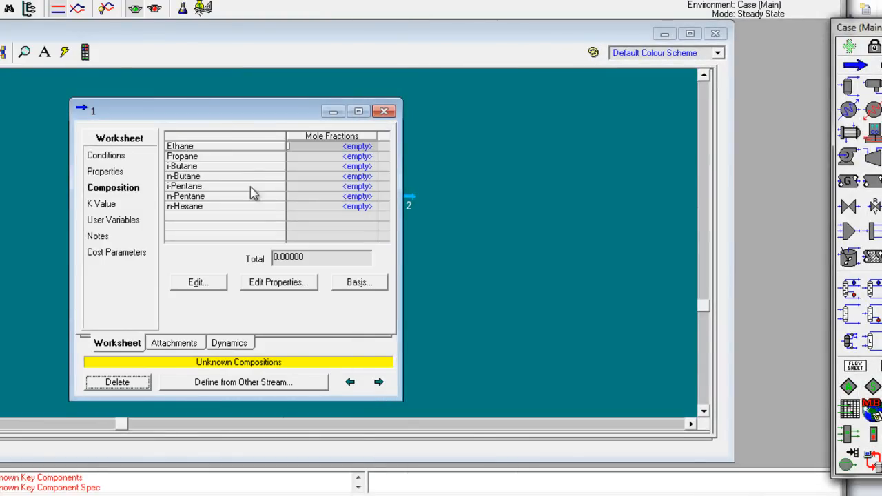
Step: Start a mole fraction entry for stream 1 to open its composition input dialog
drag(322, 111, 370, 102)
click(366, 144)
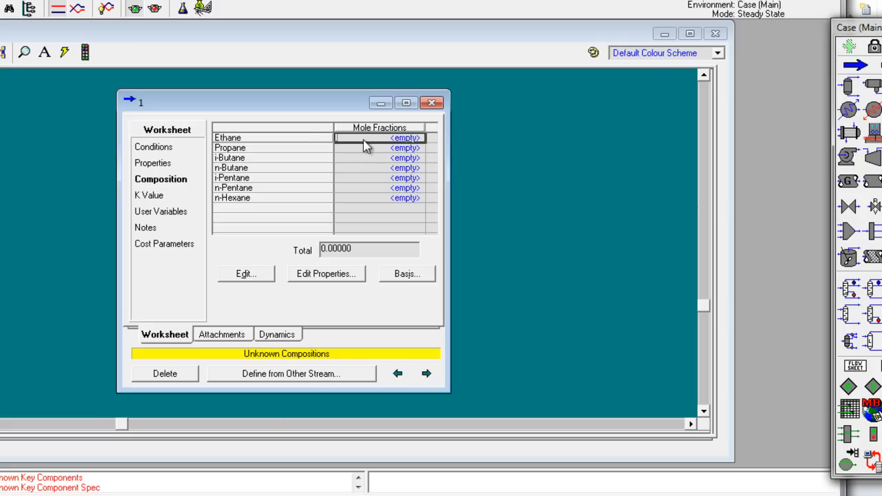
text(1)
key(Return)
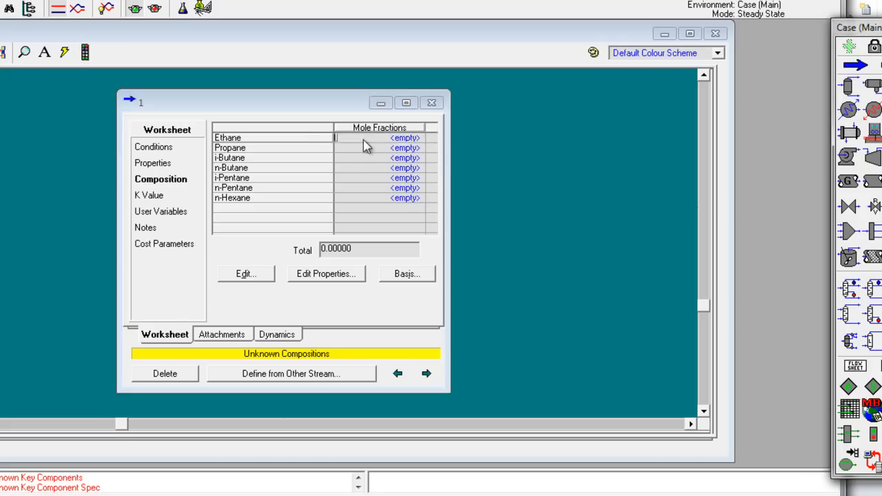
click(364, 157)
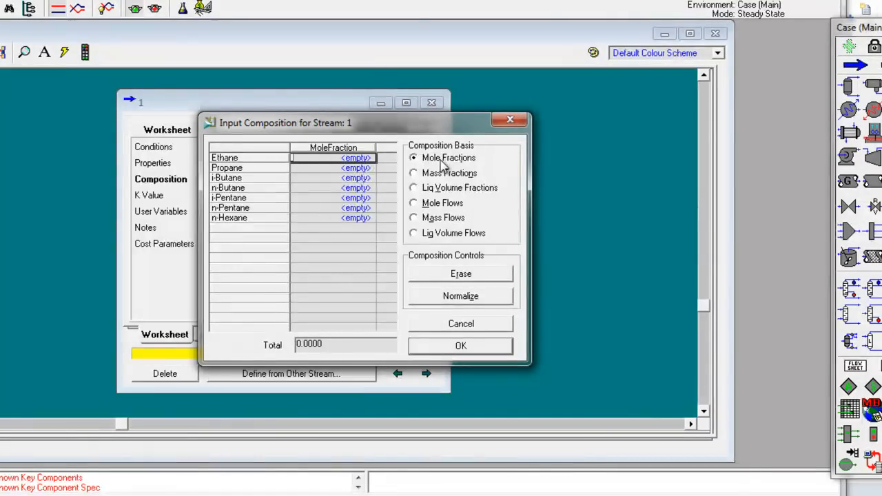
Step: Enter stream 1's mole fractions from the Word problem: ethane 0.0148, propane 0.7315, i-butane 0.0681, n-butane 0.1462, i-pentane 0.0173, n-pentane 0.0150, n-hexane 0.0071
key(alt+Tab)
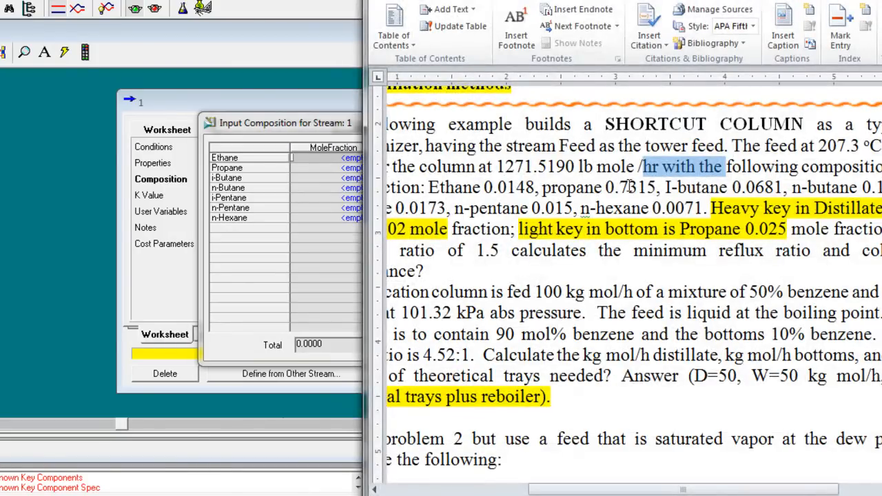
drag(810, 490, 745, 489)
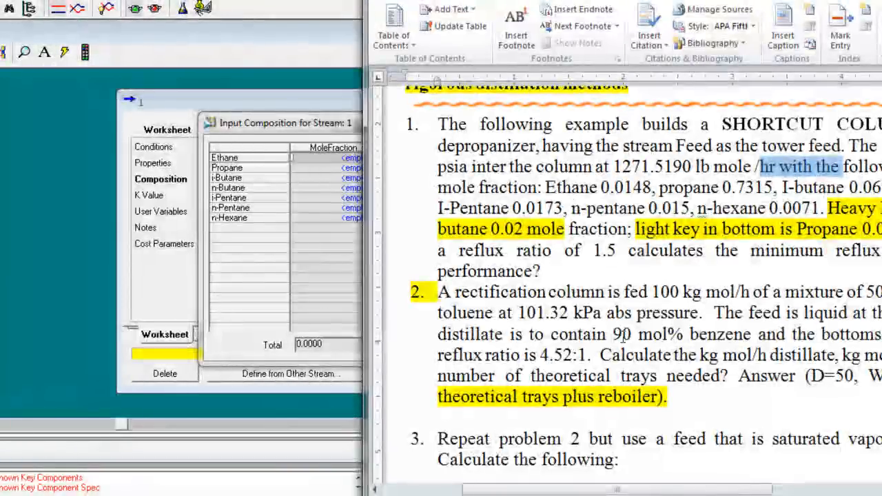
drag(633, 491, 672, 490)
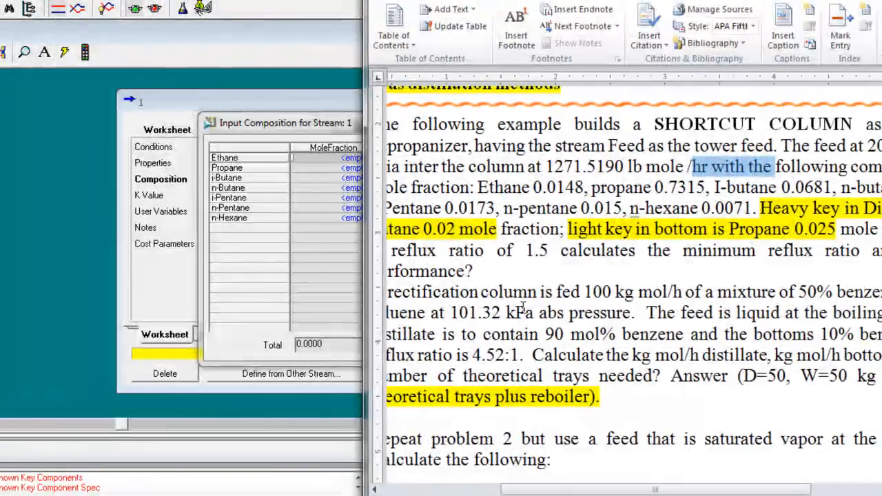
drag(310, 130, 282, 132)
click(96, 157)
text(0,,0)
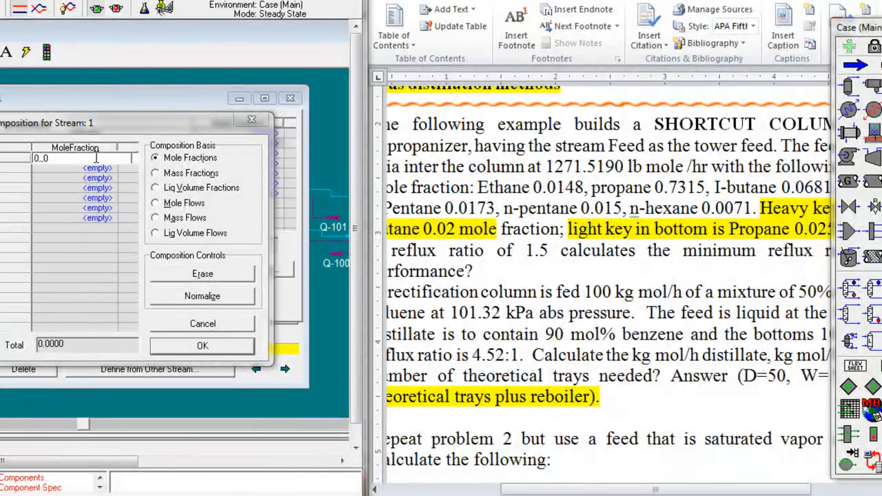
text(148)
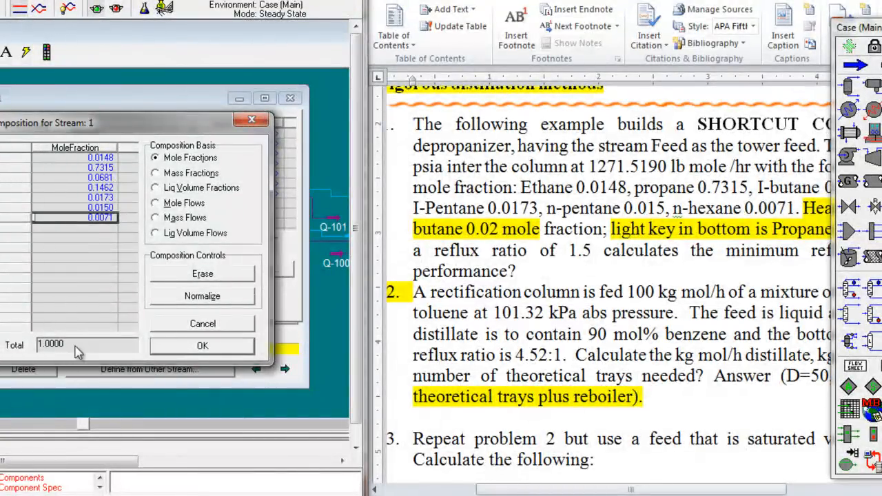
click(193, 348)
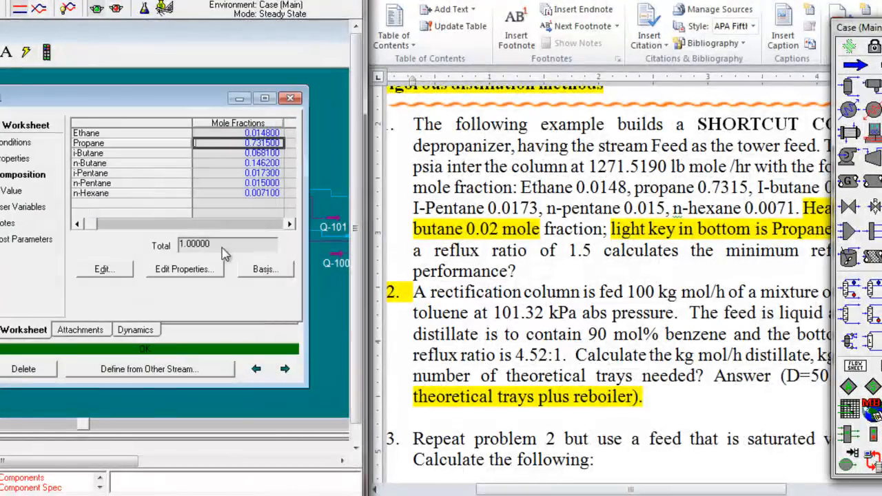
click(289, 98)
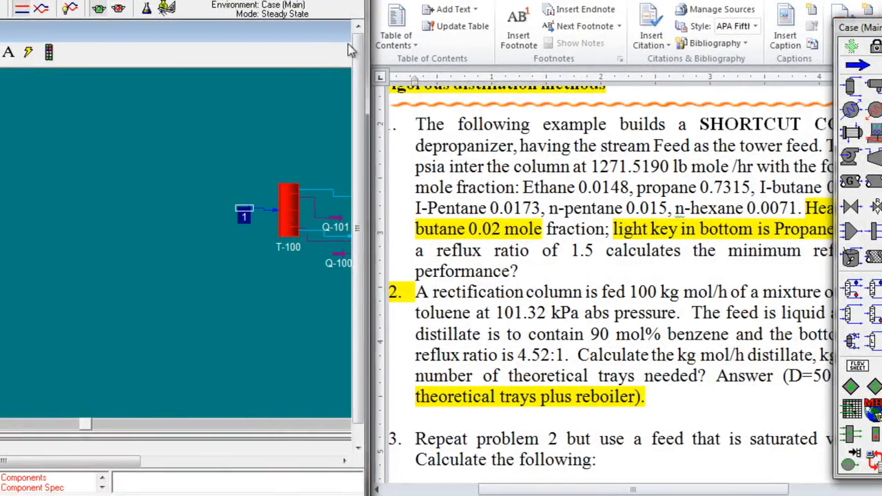
Step: Return to the flowsheet and open the design parameters of shortcut column T-100
drag(409, 13, 873, 12)
click(520, 190)
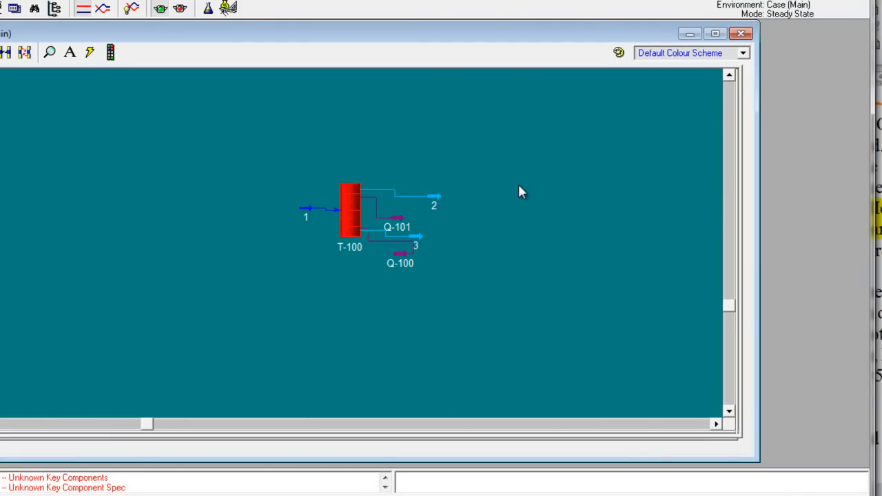
click(357, 214)
double_click(355, 214)
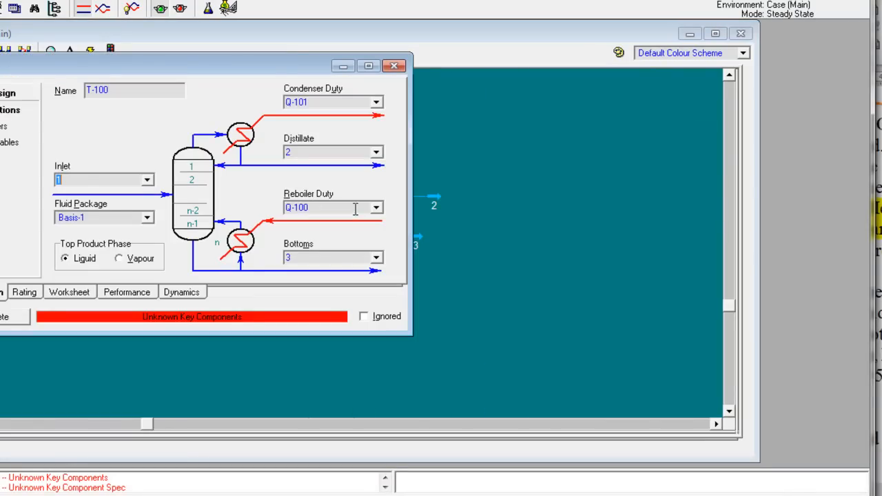
drag(275, 57, 504, 108)
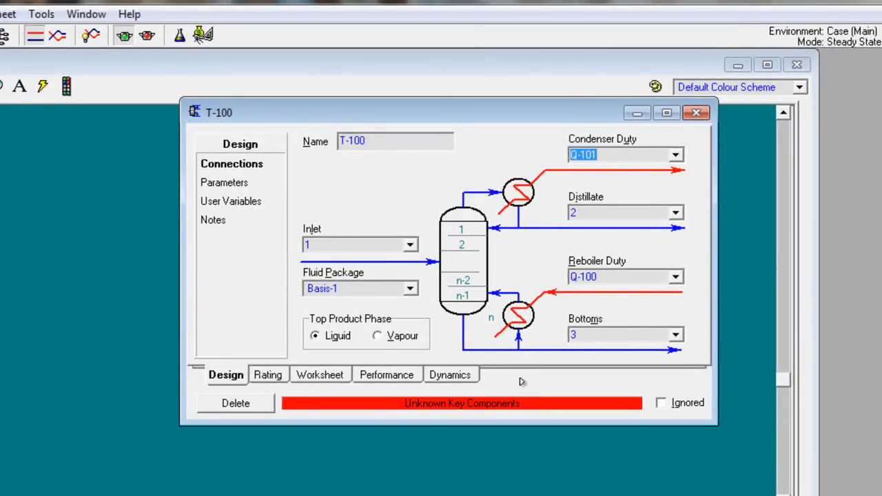
click(235, 182)
click(475, 168)
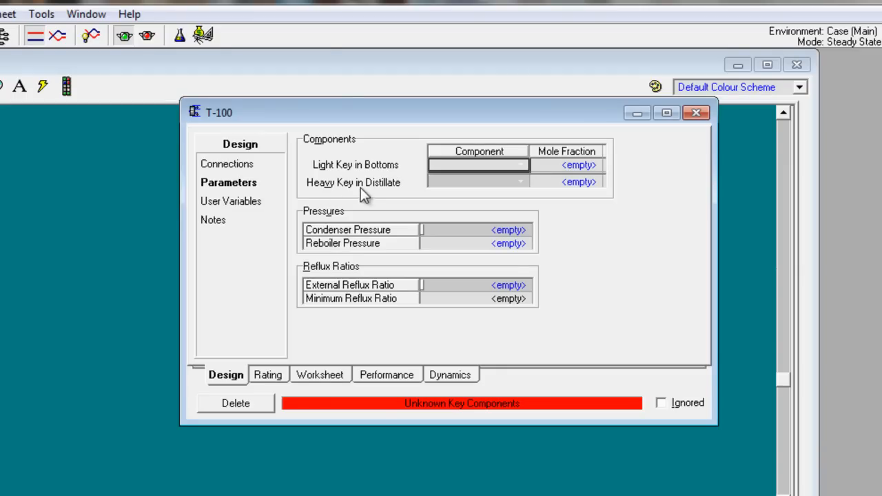
Step: Look up the heavy key in distillate and light key in bottoms in the Word problem, keeping the document beside the T-100 window
key(alt+Tab)
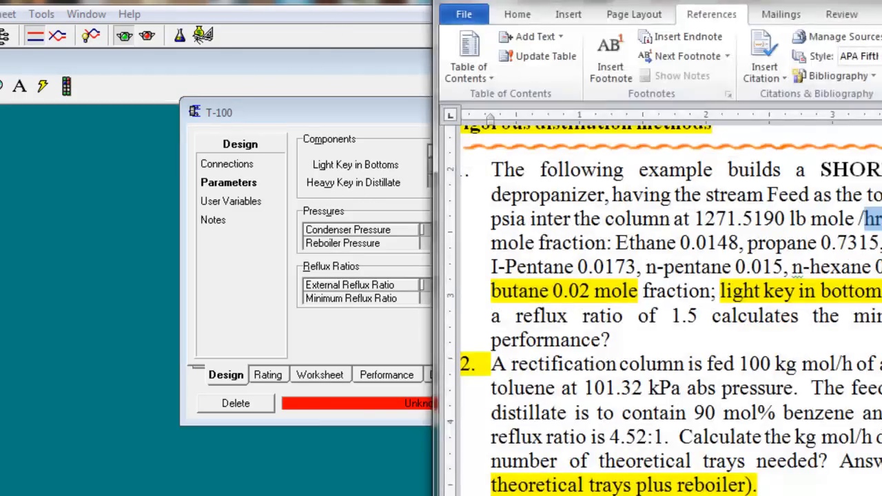
drag(591, 5, 337, 5)
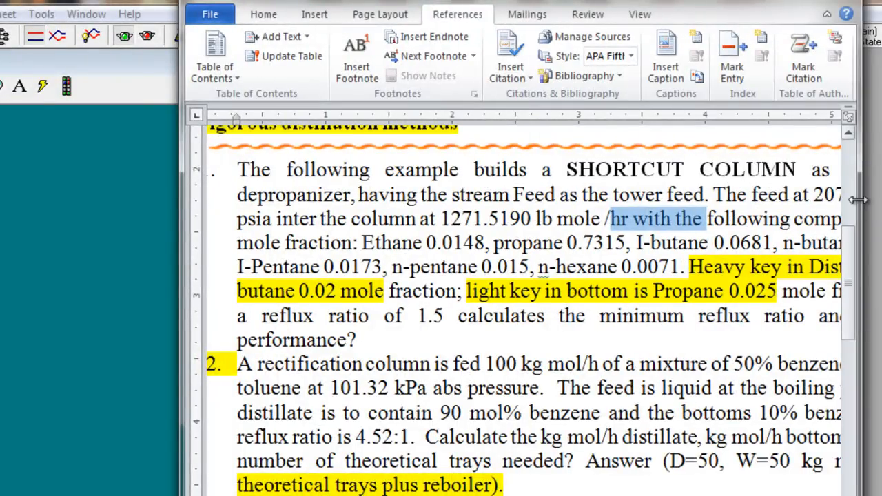
drag(860, 207, 881, 208)
drag(718, 266, 881, 266)
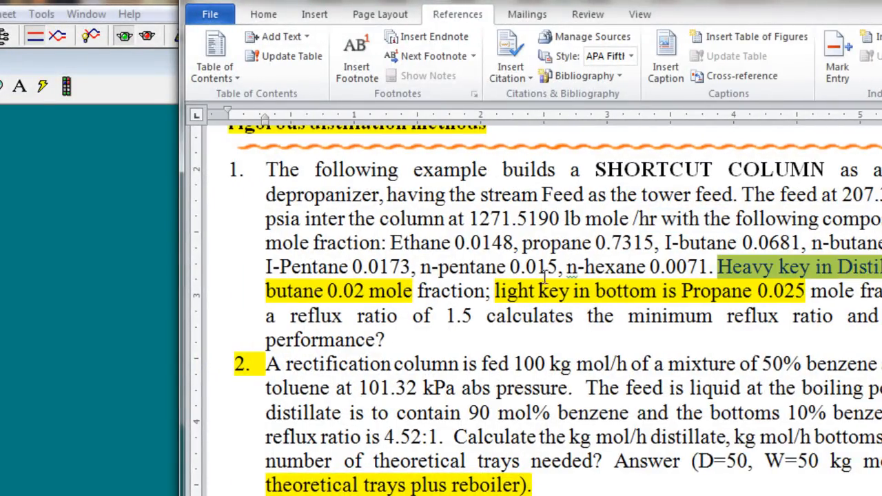
drag(266, 292, 414, 292)
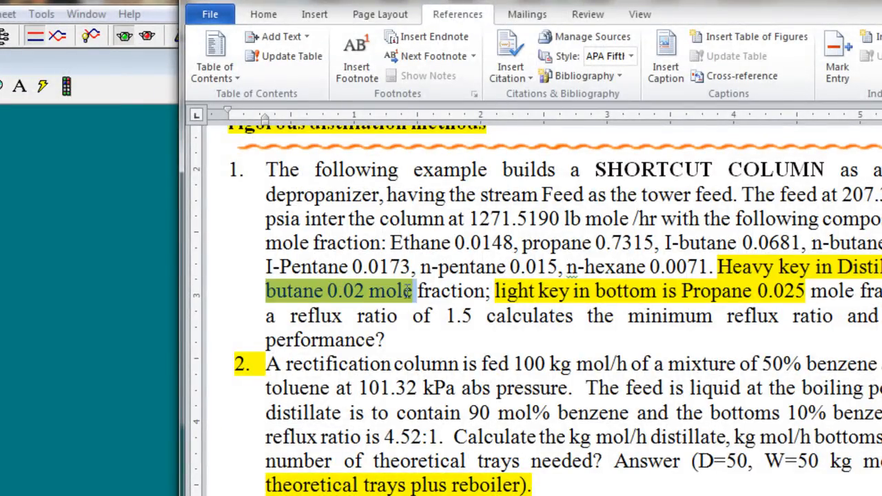
click(501, 291)
drag(499, 291, 787, 294)
drag(717, 3, 807, 210)
drag(577, 111, 412, 114)
key(alt+Tab)
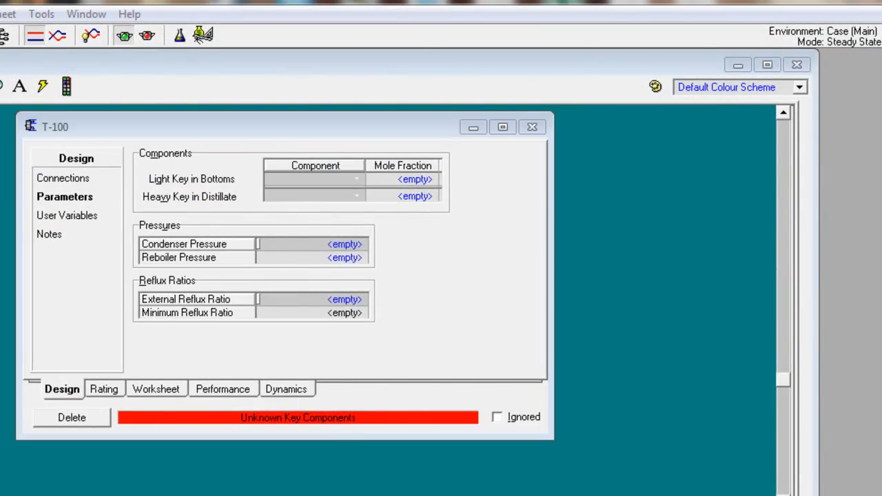
click(654, 210)
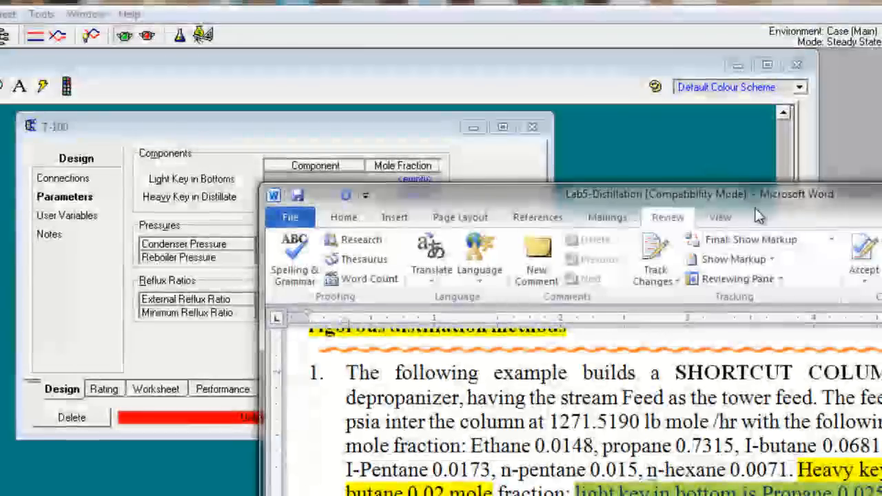
drag(713, 195, 743, 89)
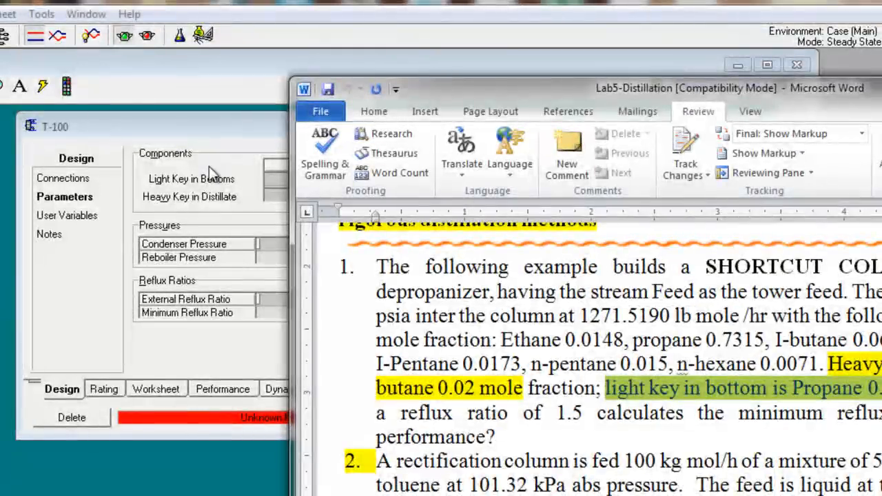
Step: Set the light key in bottoms of T-100 to Propane with a mole fraction of 0.025, checking the value in the Word problem
click(275, 178)
click(352, 179)
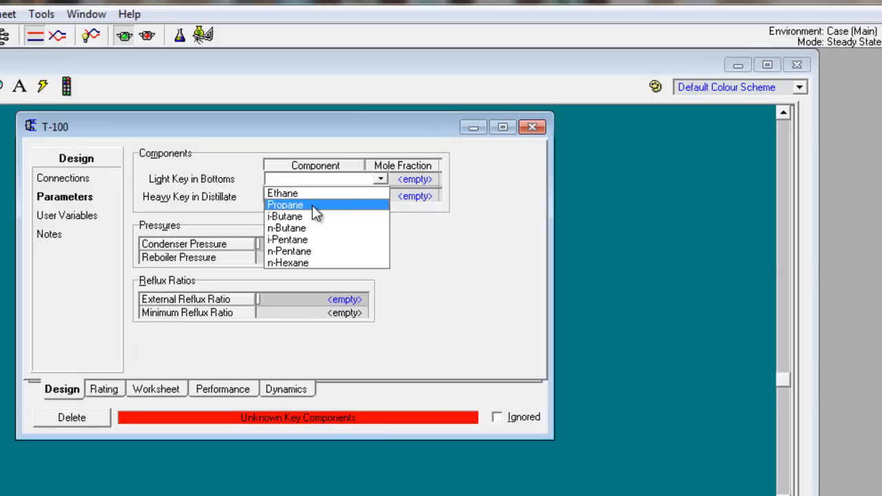
click(312, 205)
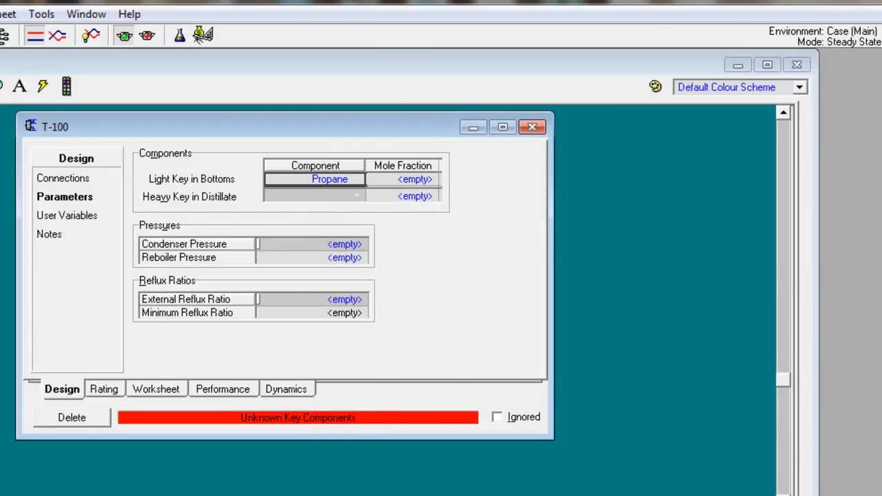
key(alt+Tab)
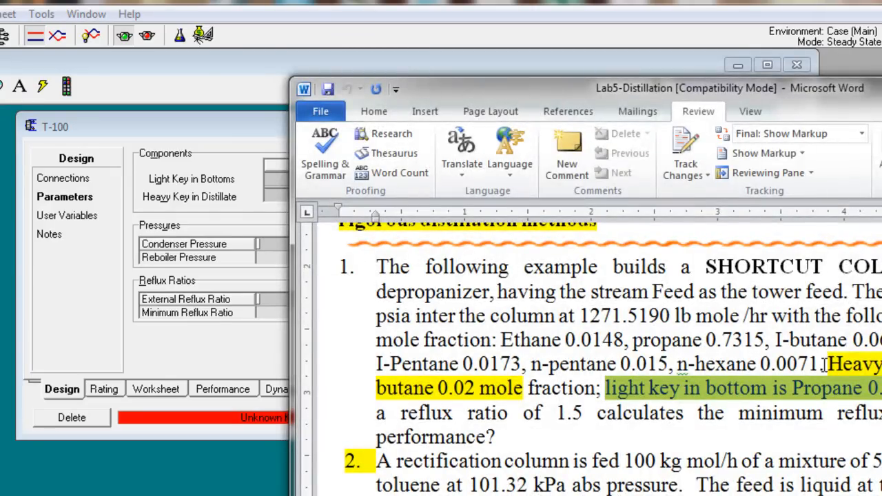
click(870, 389)
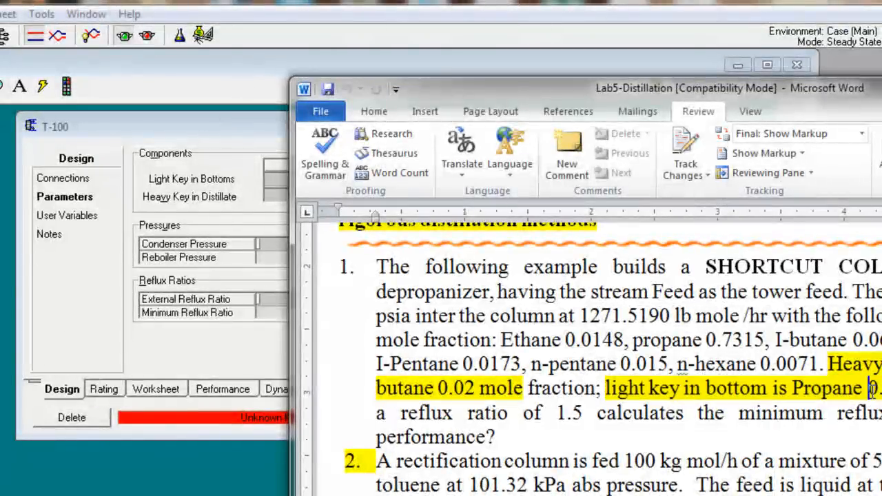
click(210, 129)
click(399, 180)
text(0.025)
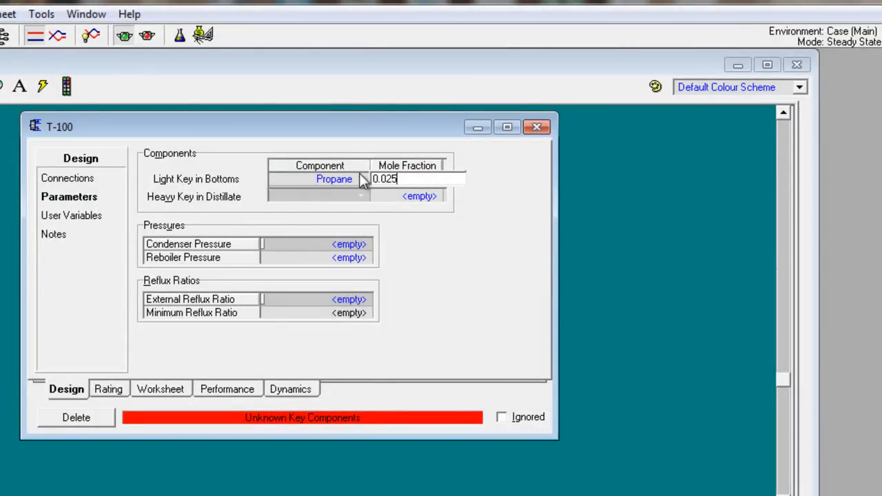
Step: Set the heavy key in distillate of T-100 to i-Butane with a mole fraction of 0.02, following the Word problem
key(alt+Tab)
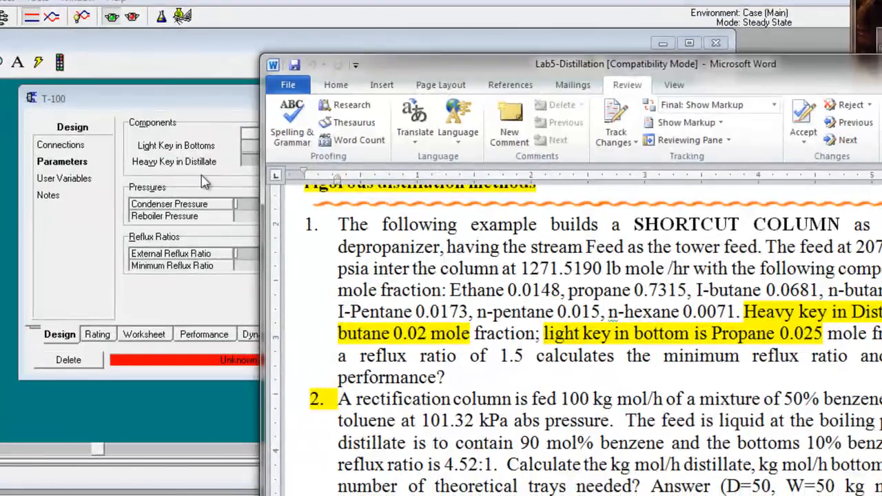
click(242, 211)
click(324, 161)
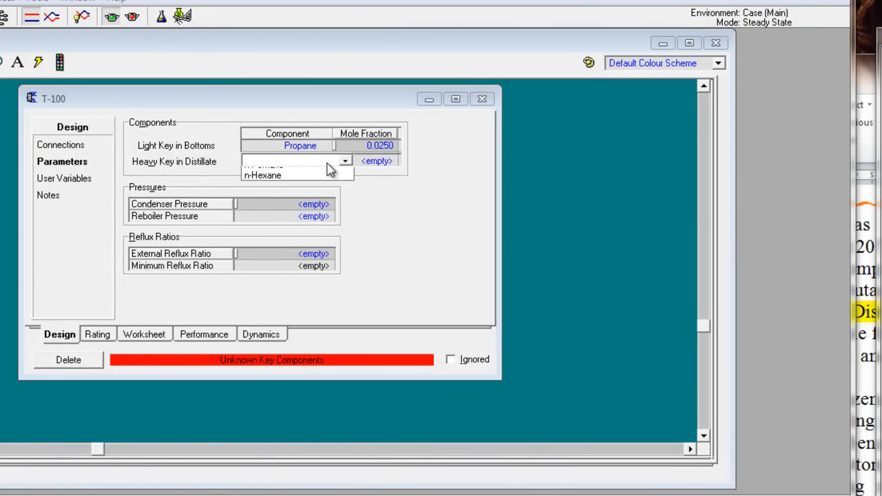
click(279, 202)
click(362, 161)
click(351, 1)
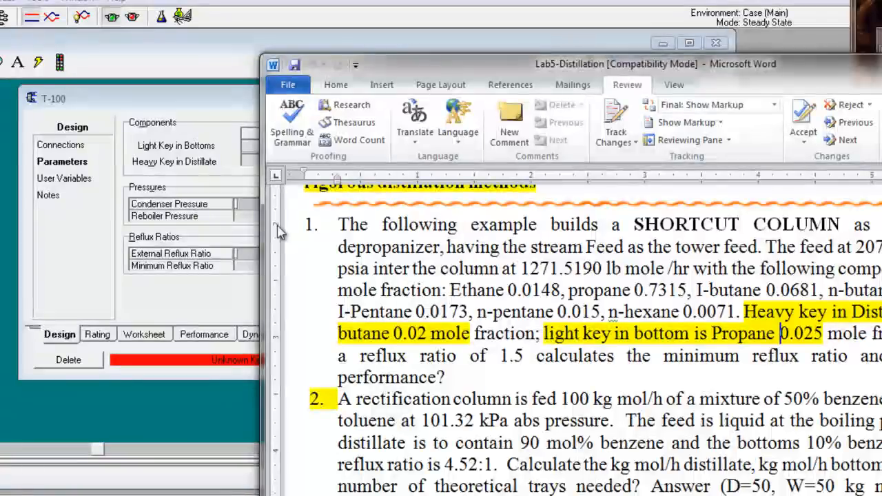
click(209, 166)
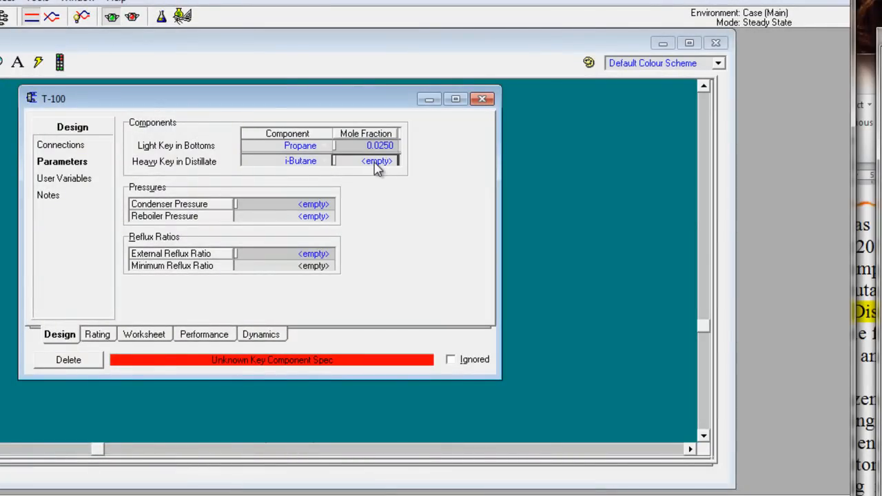
text(0.02)
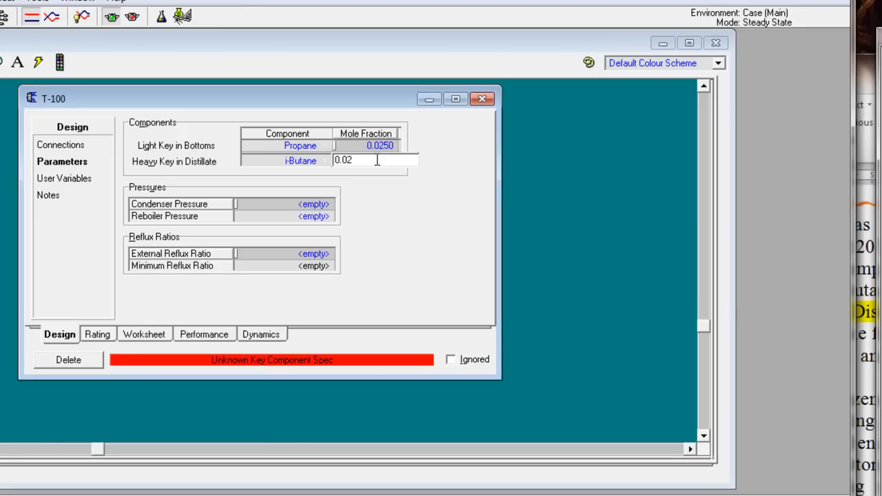
Step: Confirm the heavy key mole fraction and set the condenser pressure of T-100 to 100 psia
key(Return)
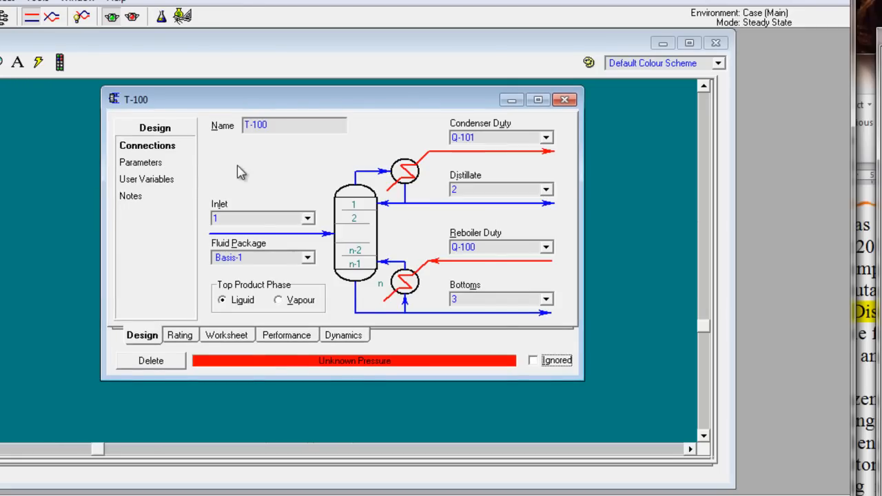
click(164, 169)
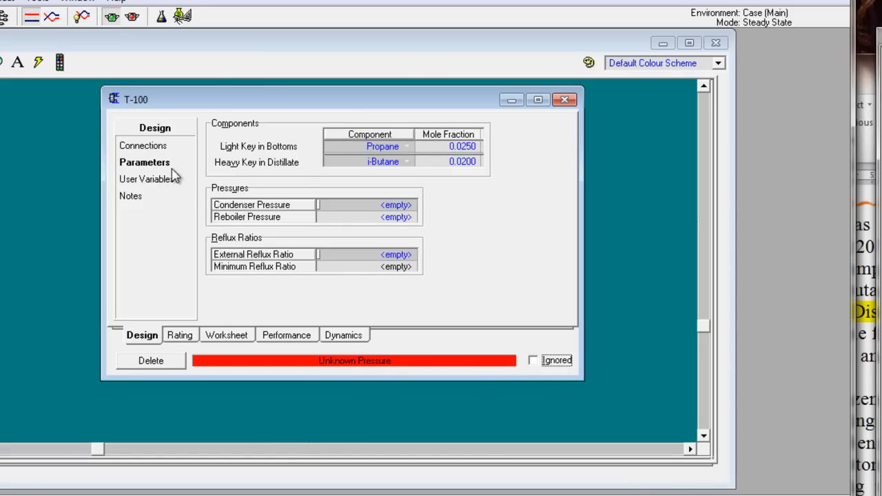
click(377, 209)
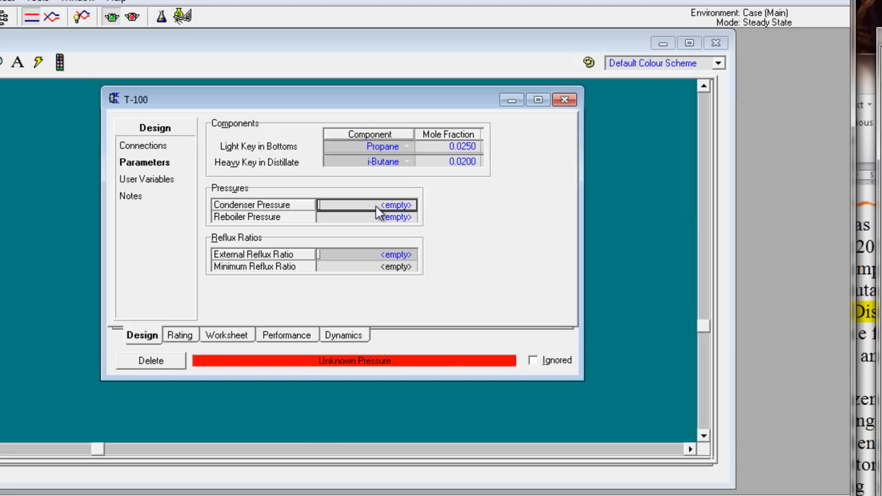
text(100)
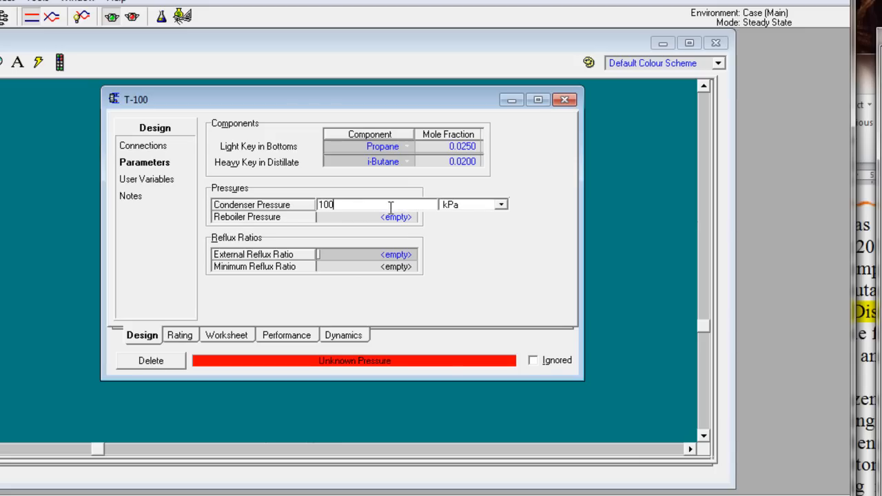
click(501, 205)
drag(499, 237, 508, 249)
click(461, 228)
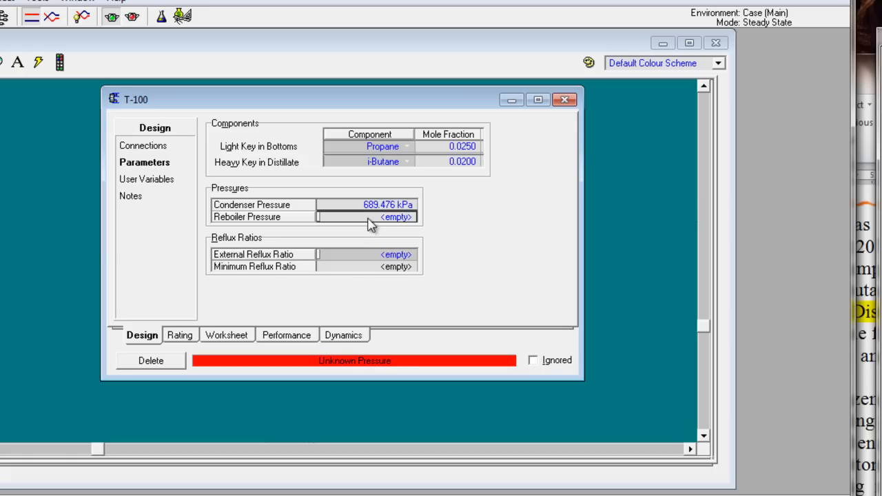
Step: Set the reboiler pressure of T-100 to 100 psia
text(100)
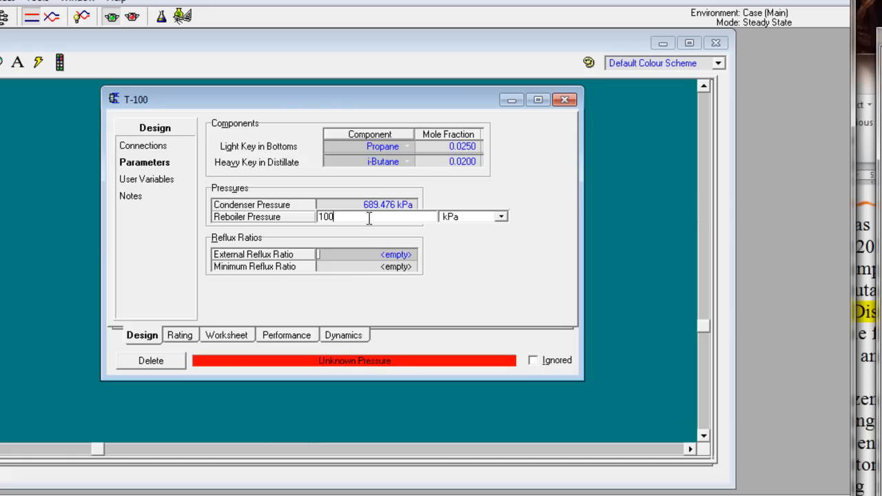
click(459, 218)
mouse_move(506, 243)
mouse_down()
mouse_move(507, 261)
mouse_move(504, 251)
mouse_up()
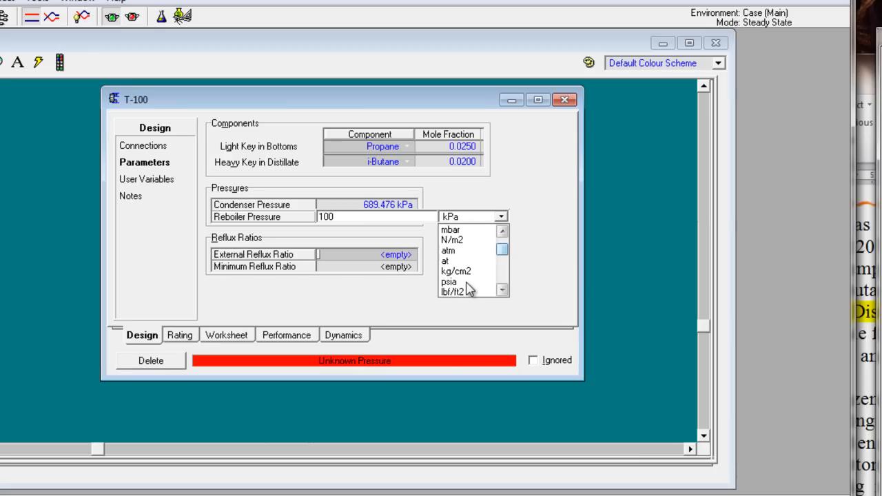
click(466, 283)
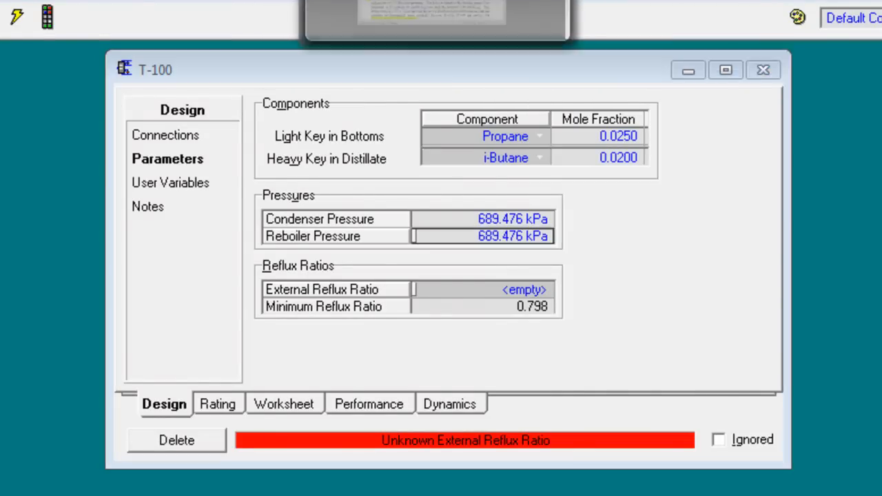
Step: Look up the reflux ratio in the Word problem and set the external reflux ratio of T-100 to 1.5
click(390, 27)
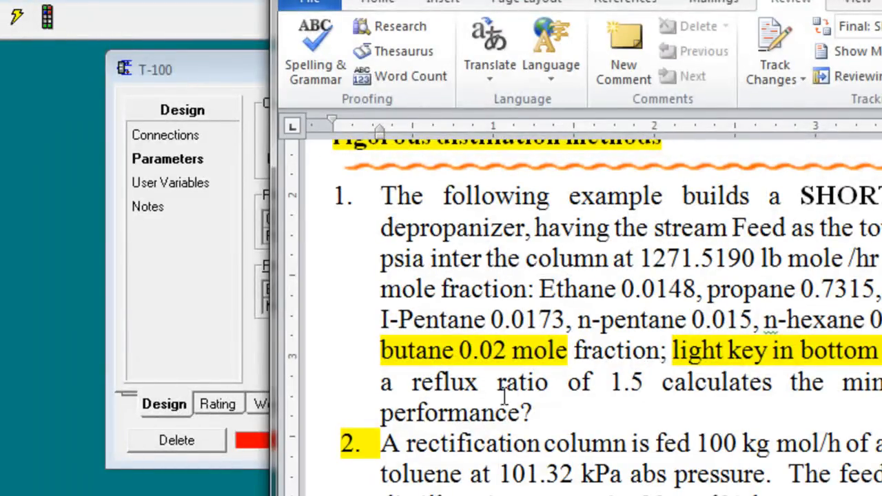
drag(394, 386, 645, 381)
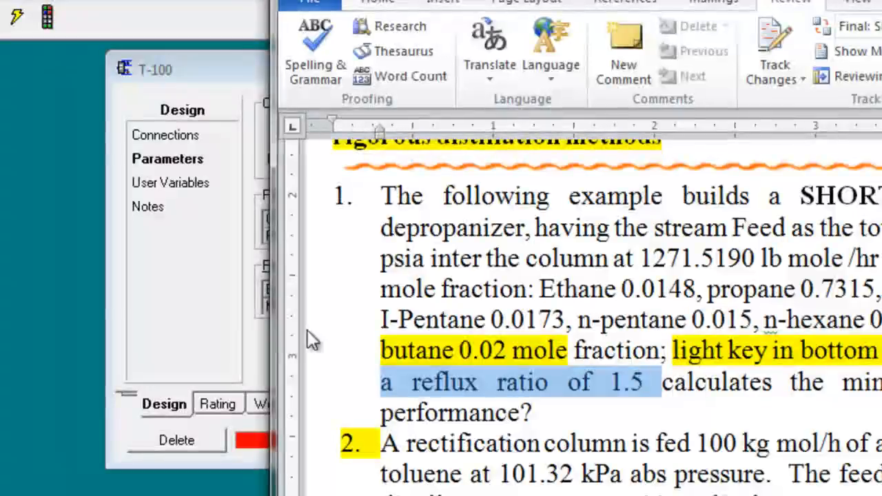
click(233, 308)
click(447, 286)
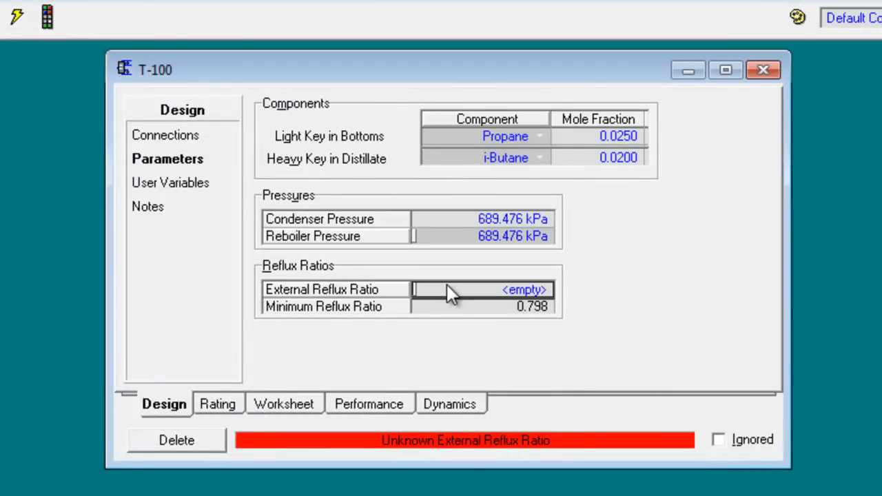
text(1.500)
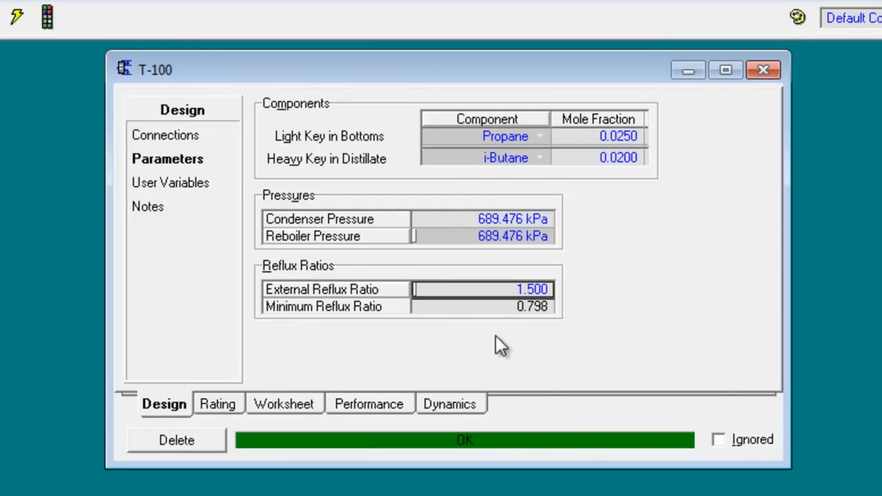
key(Return)
Step: Close the T-100 window and move product streams 2 and 3 farther away from the column on the flowsheet
click(766, 68)
click(777, 275)
mouse_move(522, 235)
drag(523, 233, 525, 194)
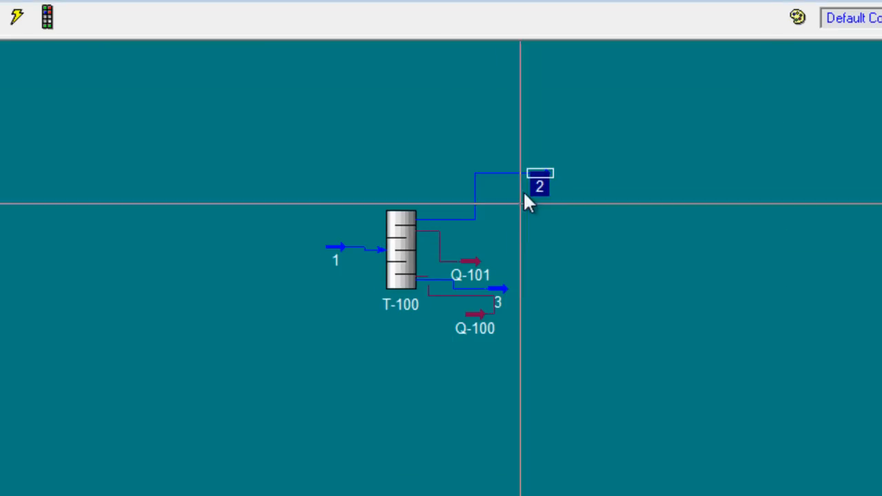
drag(502, 290, 577, 354)
click(599, 341)
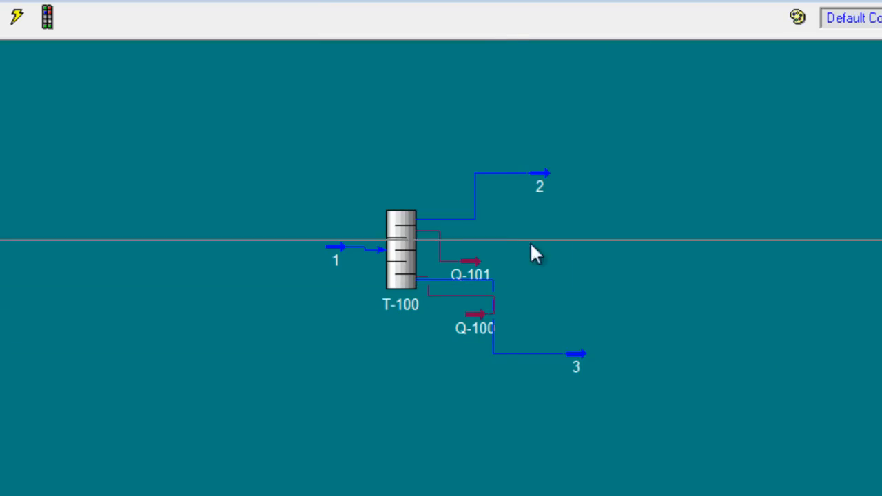
Step: Check in the Word problem what is asked, marking the request for minimum reflux ratio and column performance
key(alt+Tab)
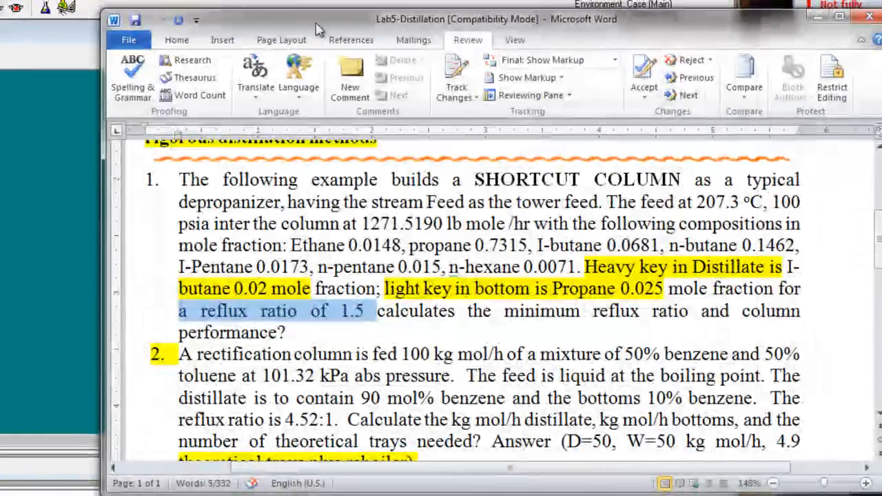
drag(379, 311, 700, 332)
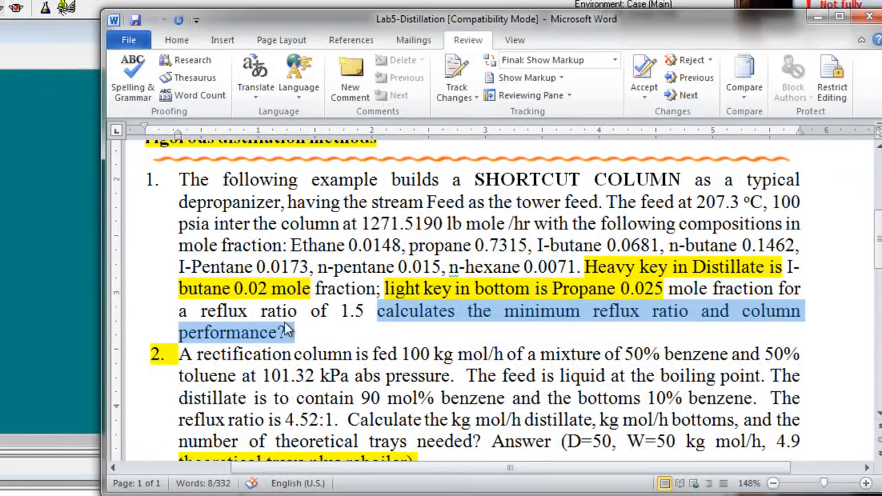
click(62, 236)
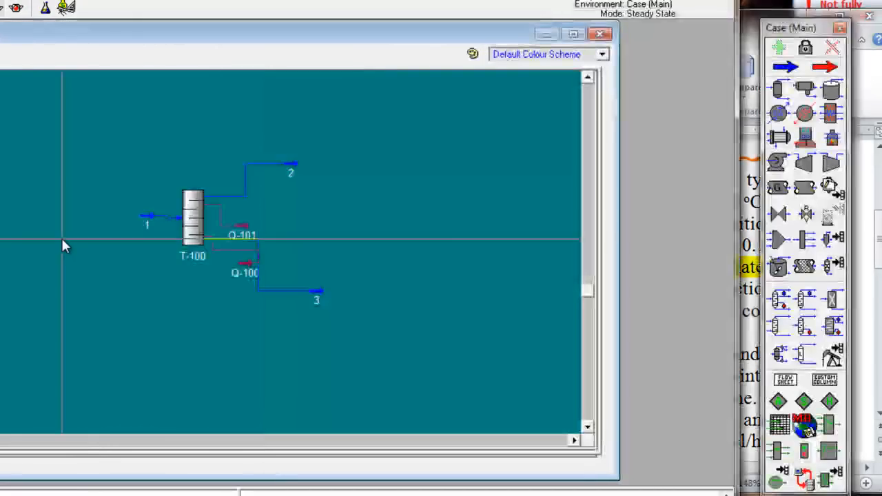
Step: Examine the minimum reflux ratio of T-100 and its performance results for trays, temperatures and flows, and close the column window
double_click(193, 212)
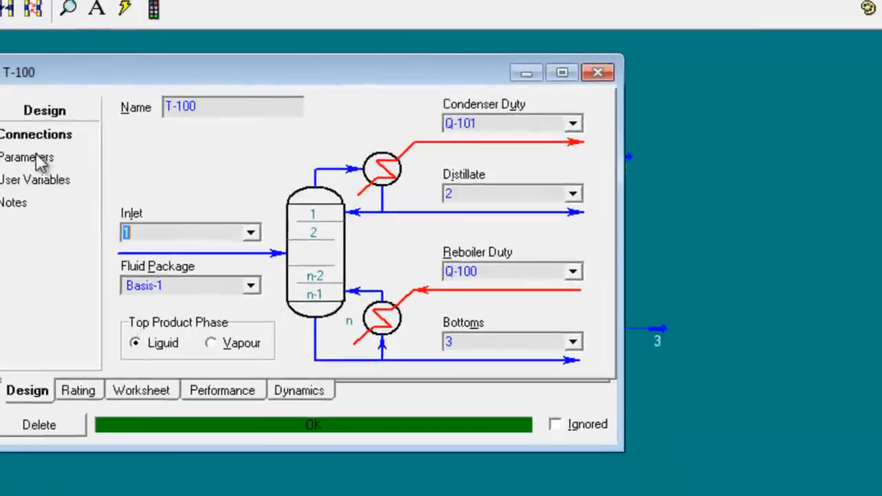
click(34, 154)
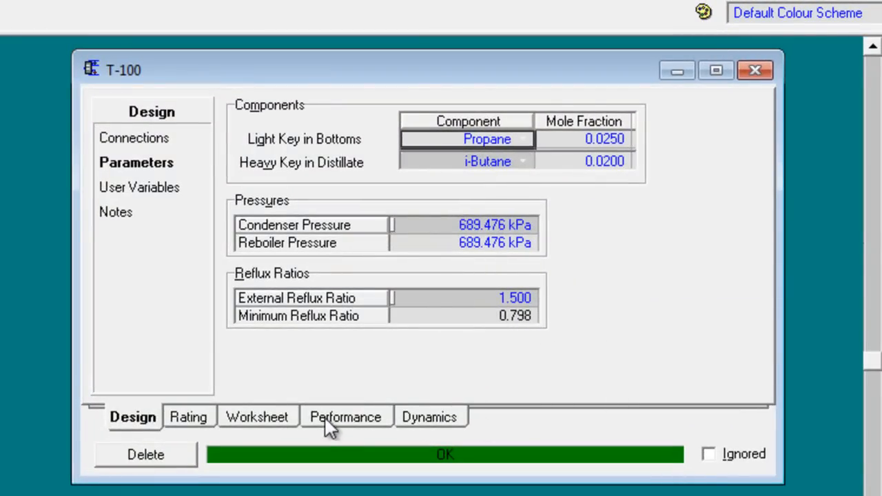
click(347, 417)
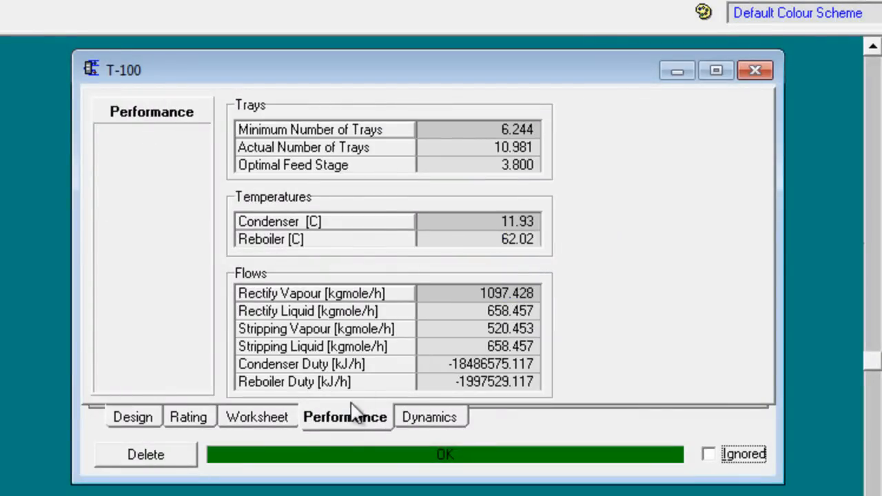
drag(415, 66, 448, 46)
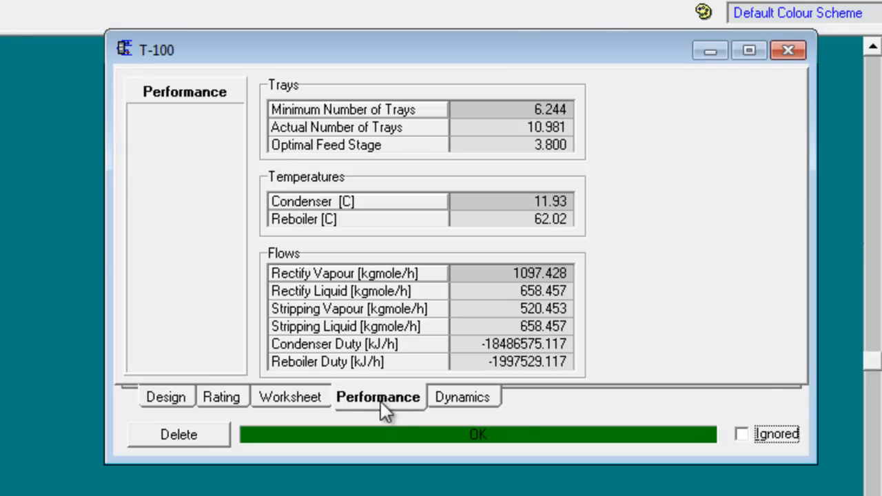
click(788, 51)
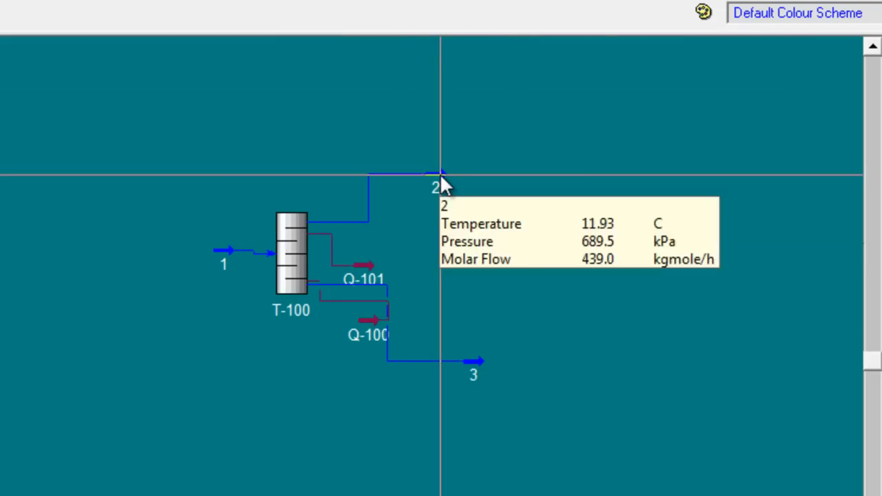
Step: Show the property table of distillate stream 2 on the flowsheet and place it clear of the stream
right_click(441, 180)
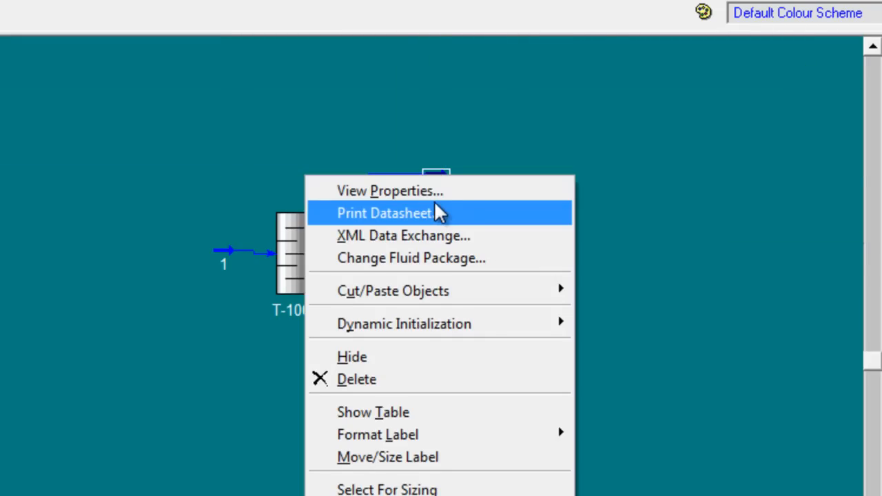
mouse_move(455, 296)
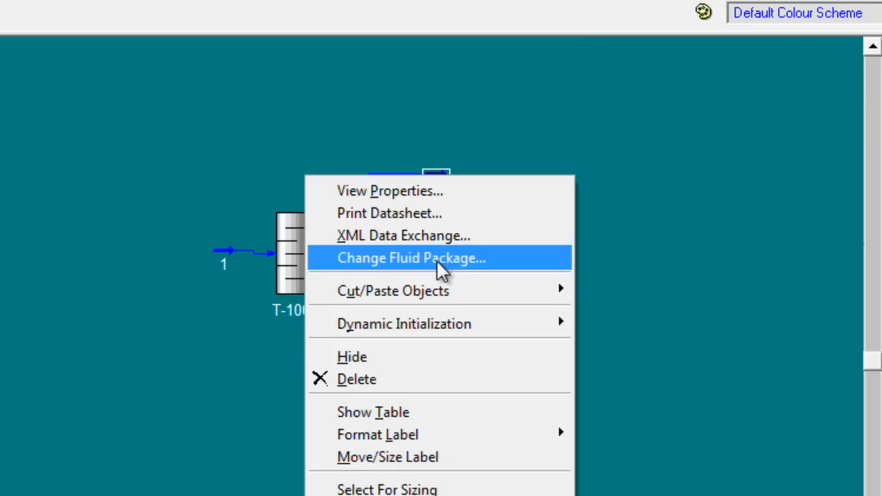
click(443, 413)
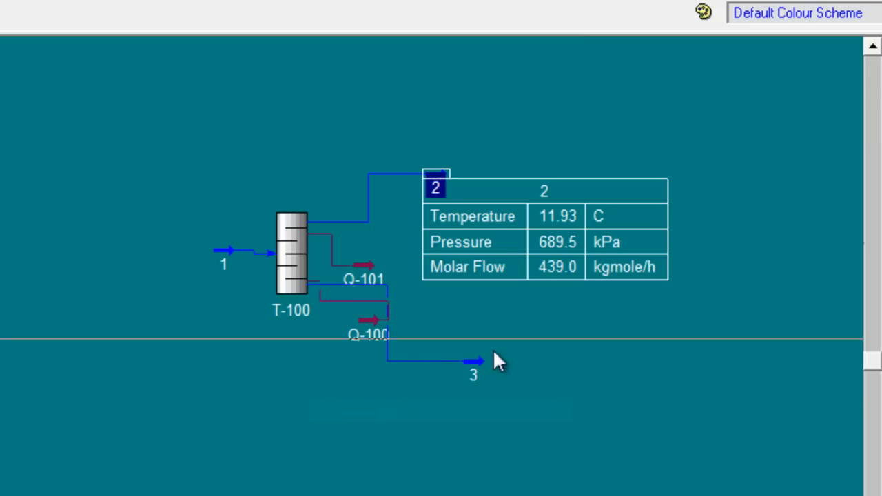
click(516, 186)
drag(515, 186, 596, 156)
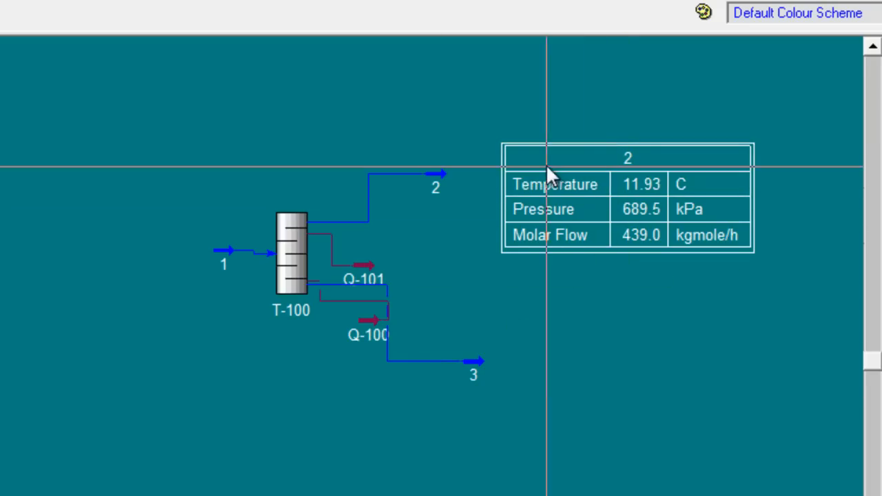
Step: Show the property table of bottoms stream 3 on the flowsheet
click(469, 361)
right_click(468, 360)
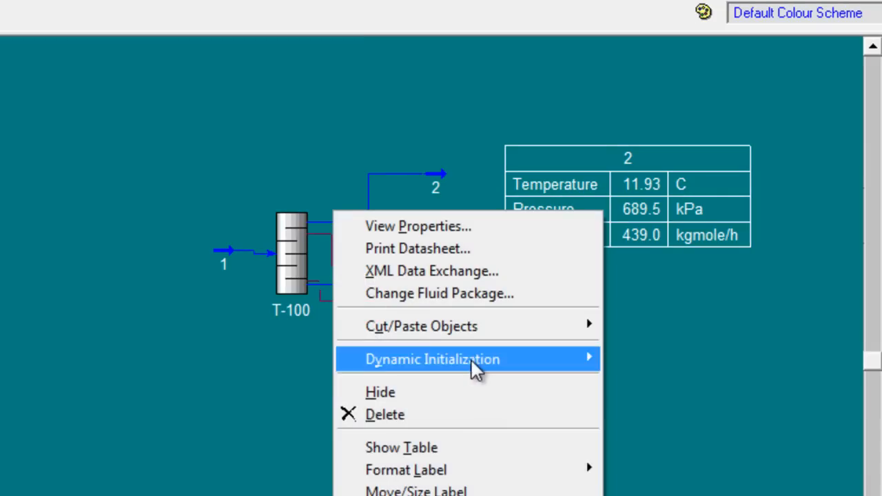
click(445, 450)
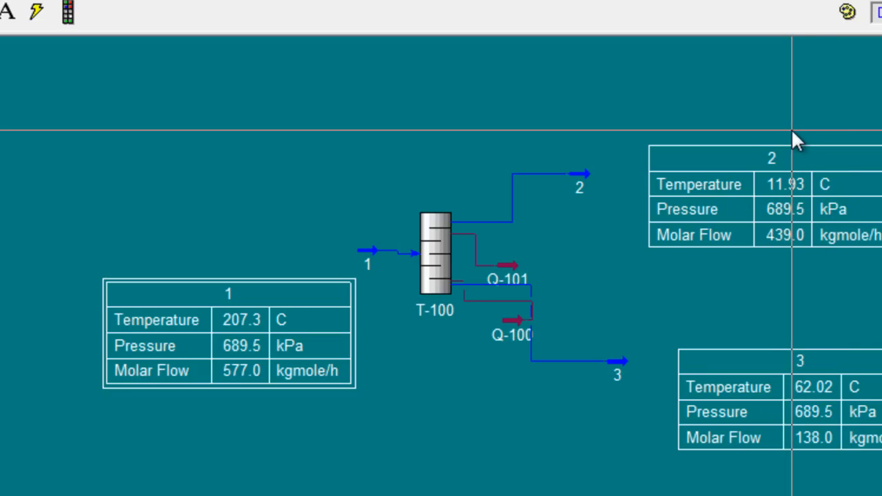
Step: Move feed stream 1 farther from column T-100, level with its inlet, and reposition its property table below the stream
click(366, 252)
drag(303, 252, 303, 253)
drag(201, 285, 211, 302)
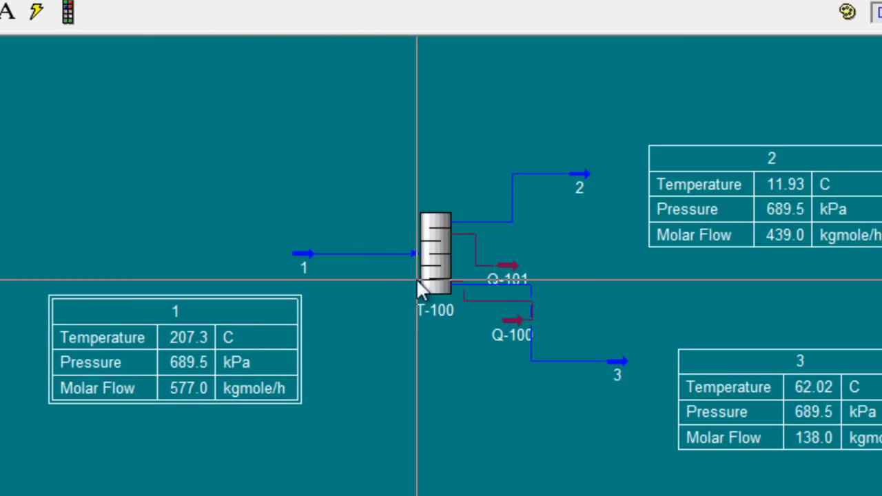
Step: Return to the Word document and read problem 2 about the benzene and toluene rectification column
key(alt+Tab)
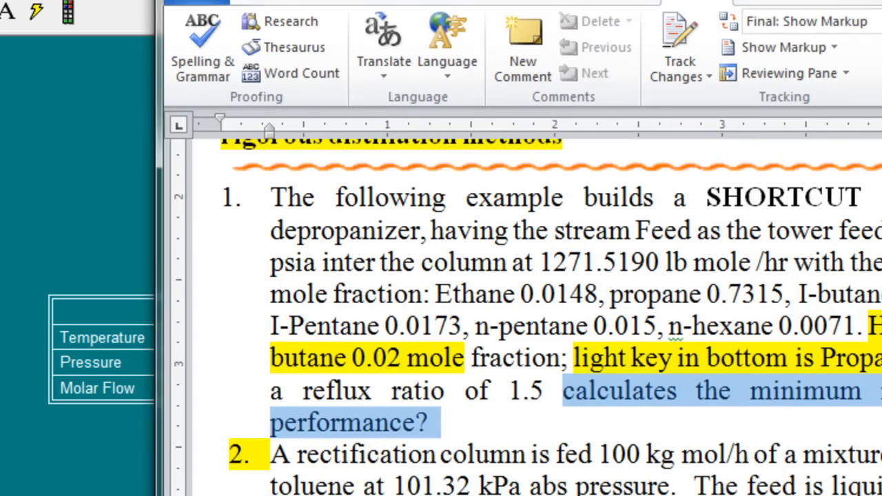
drag(441, 2, 366, 0)
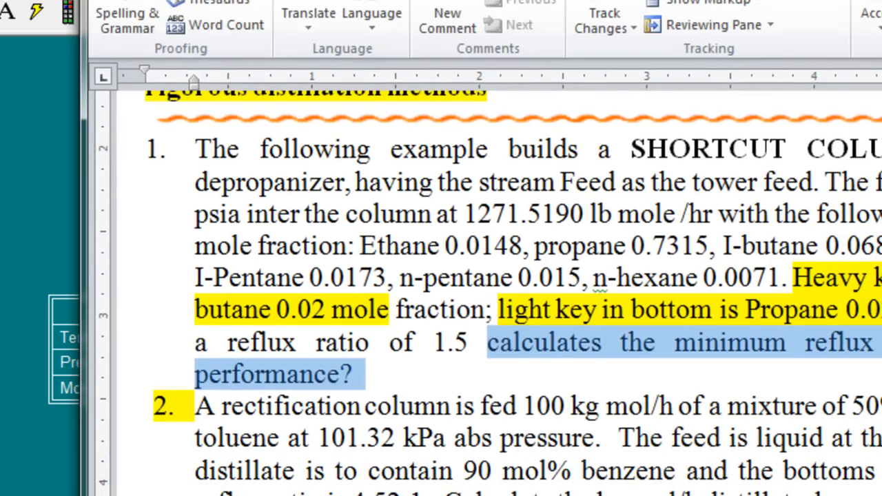
scroll(623, 220, down, 3)
drag(197, 186, 662, 360)
click(672, 360)
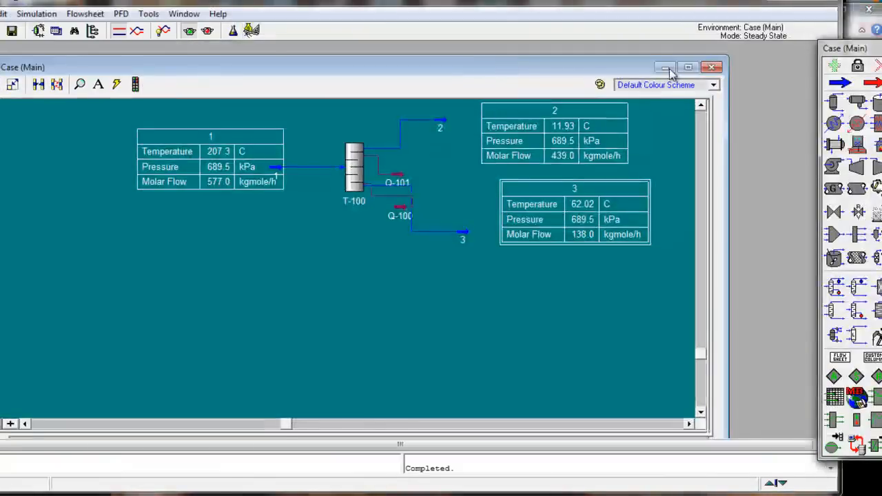
Step: Switch to HYSYS and start a new simulation case
click(719, 71)
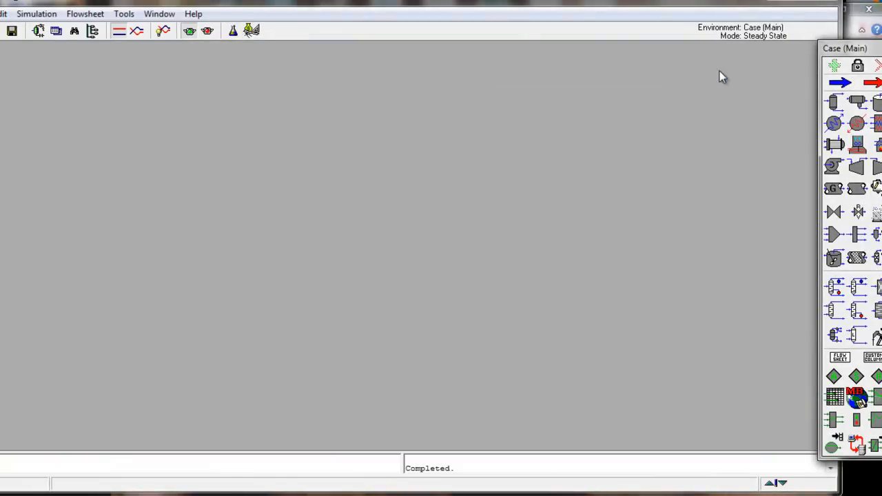
click(3, 13)
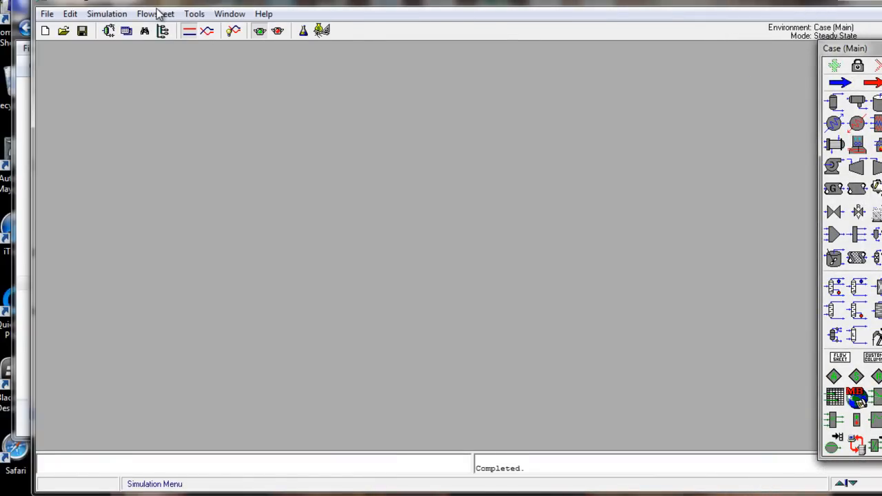
click(45, 30)
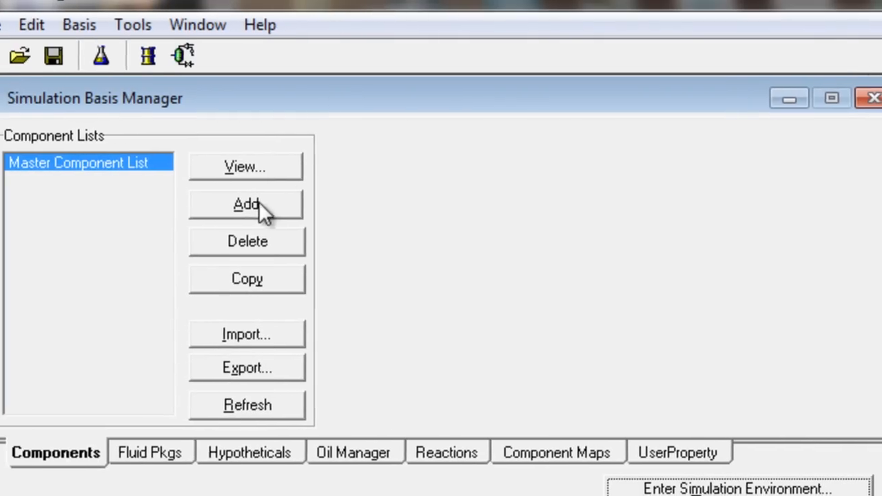
Step: Create a component list containing Benzene and Toluene, the two components named in problem 2
click(259, 203)
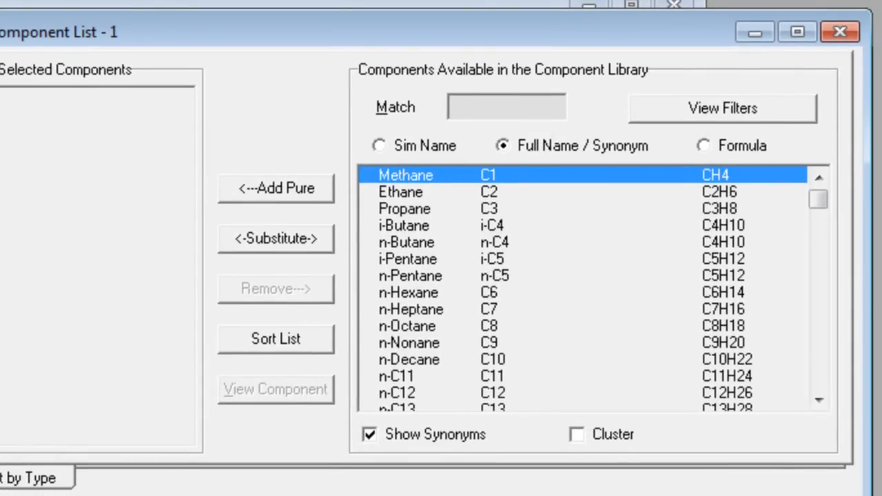
key(alt+Tab)
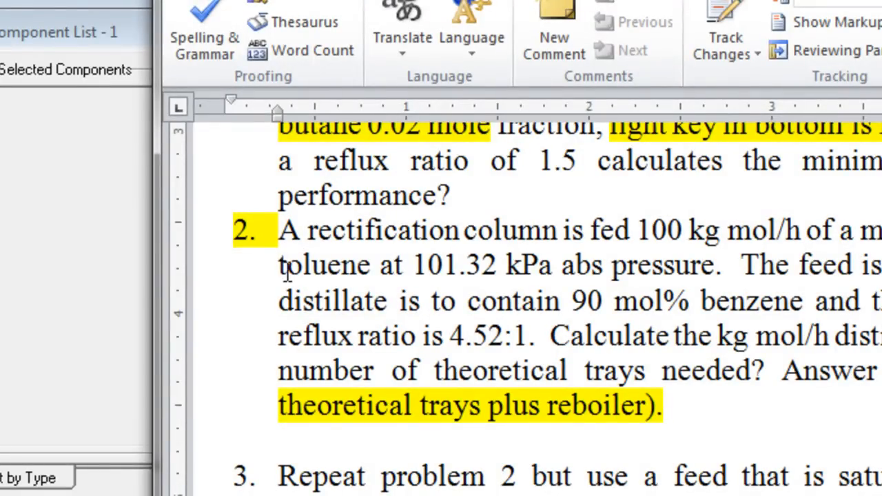
click(119, 264)
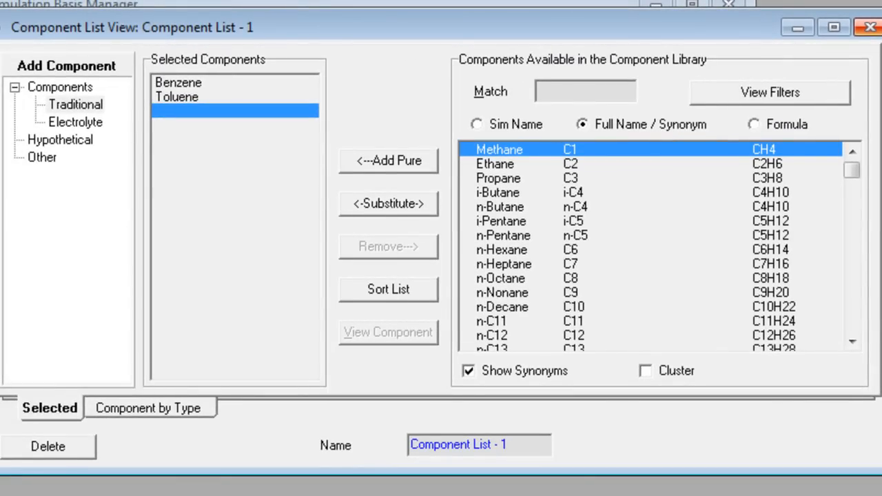
click(870, 27)
Step: Add a fluid package that uses the NRTL property package with Component List - 1
click(126, 310)
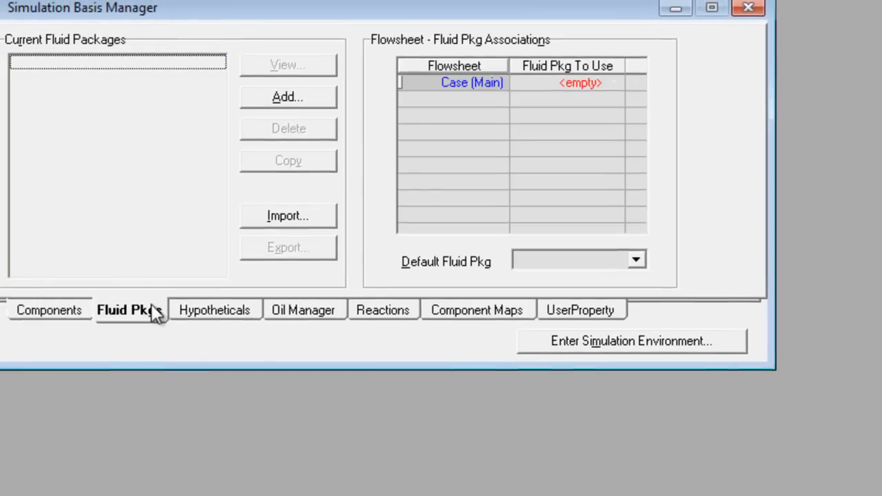
click(287, 96)
drag(198, 114, 183, 194)
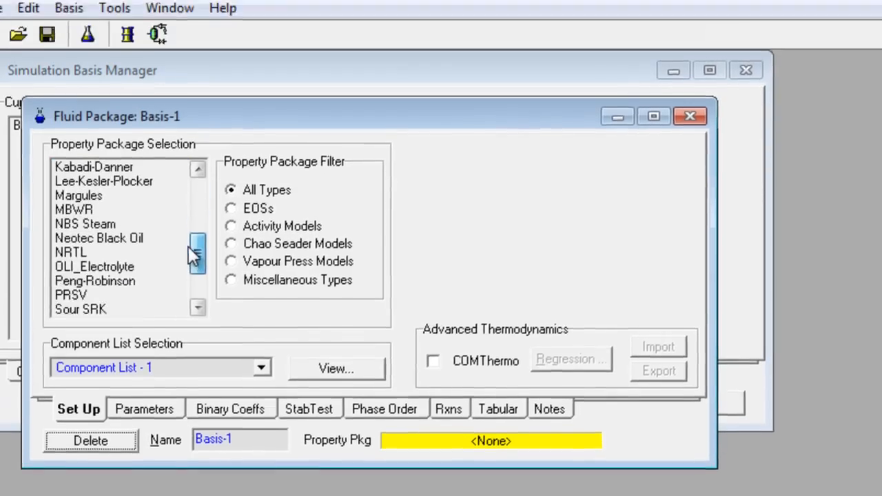
click(86, 251)
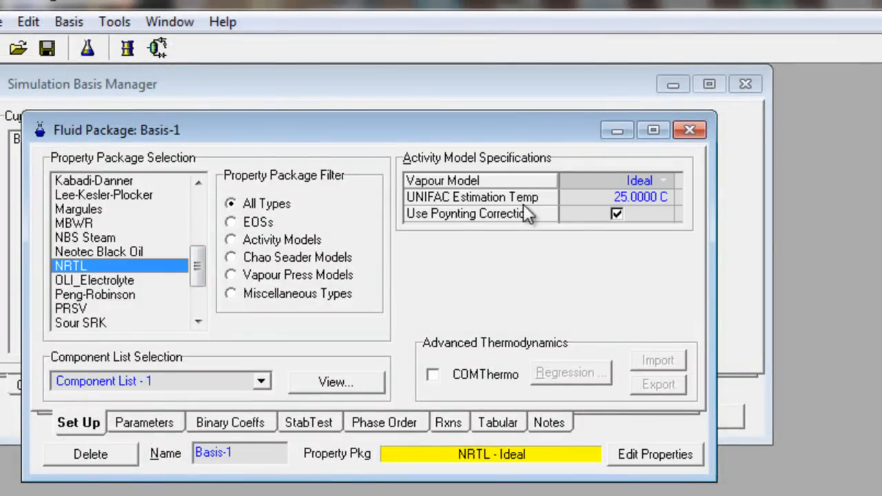
click(689, 130)
Step: Enter the simulation environment and place a Short Cut Distillation column on the enlarged flowsheet
click(696, 415)
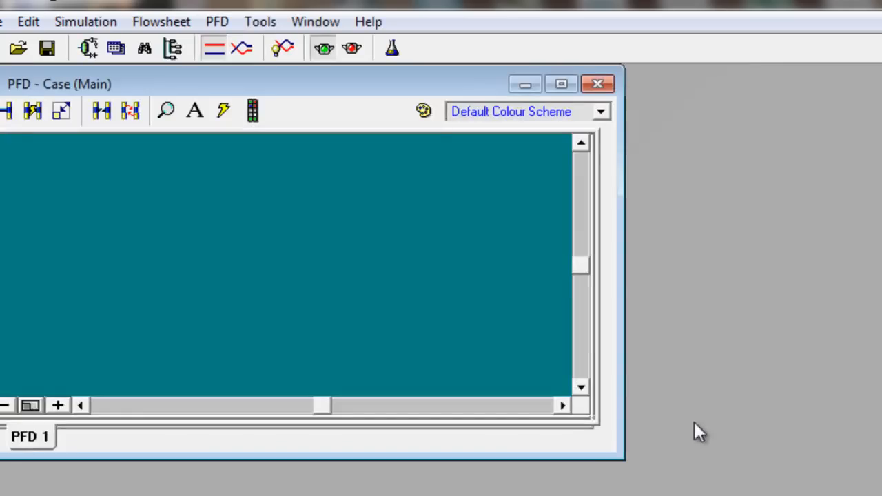
drag(620, 450, 879, 493)
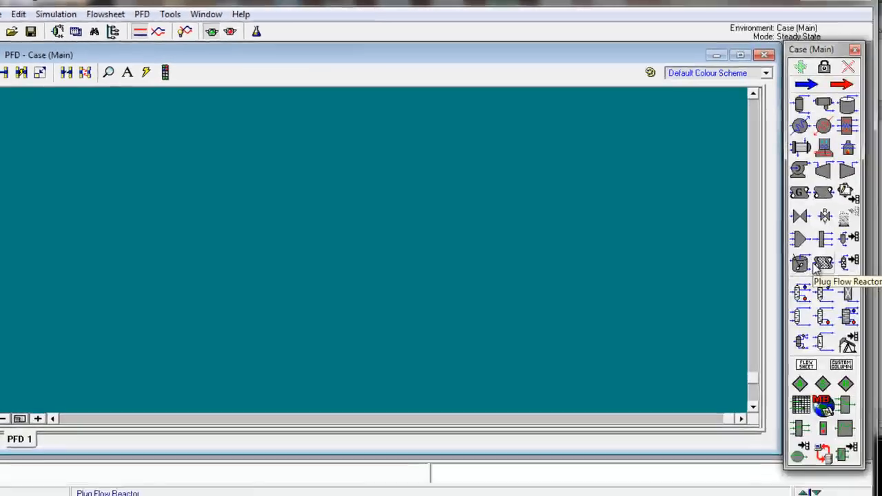
click(848, 318)
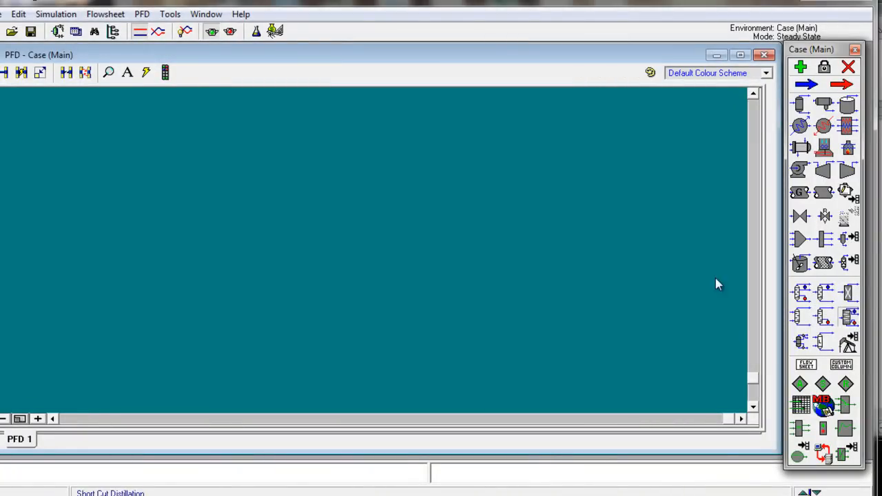
click(398, 232)
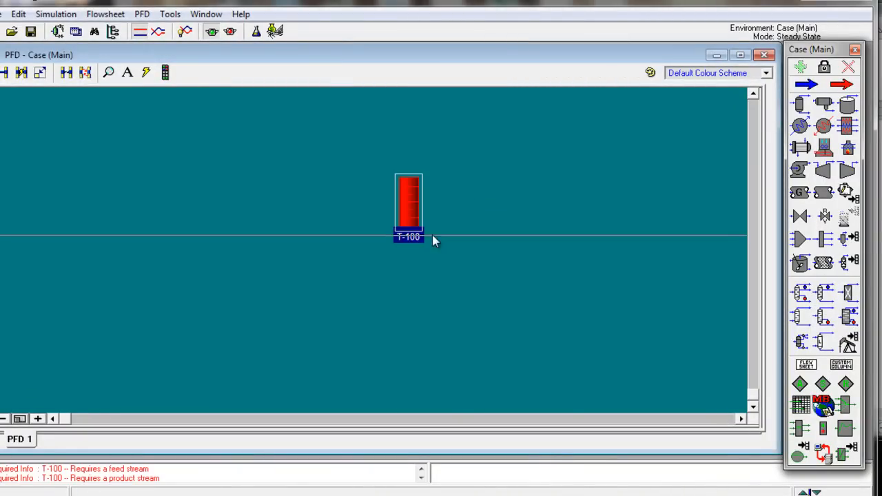
Step: Attach feed stream 1, distillate stream 2, bottoms stream 3 and energy streams Q-100 and Q-101 to column T-100
ctrl+click(400, 201)
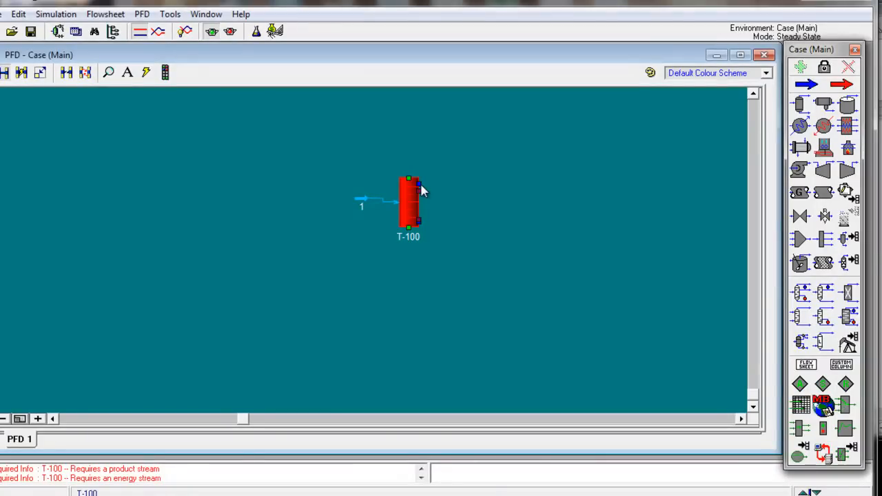
ctrl+click(419, 183)
ctrl+click(425, 222)
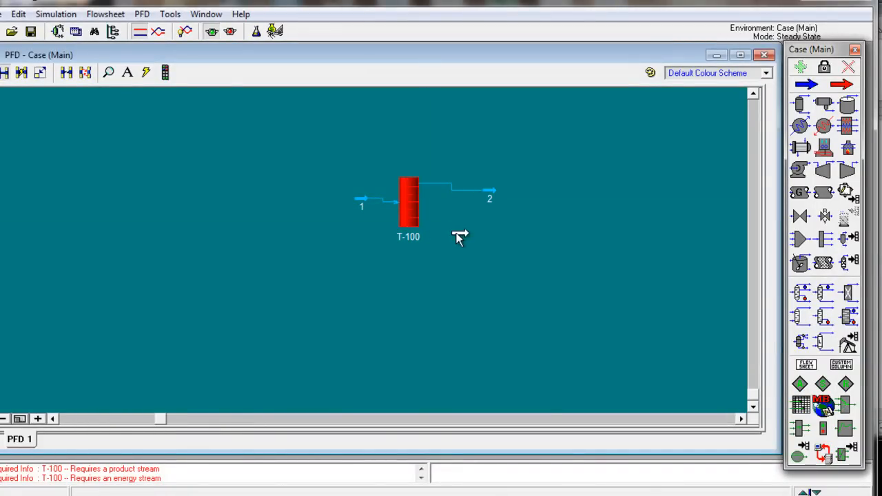
ctrl+click(429, 217)
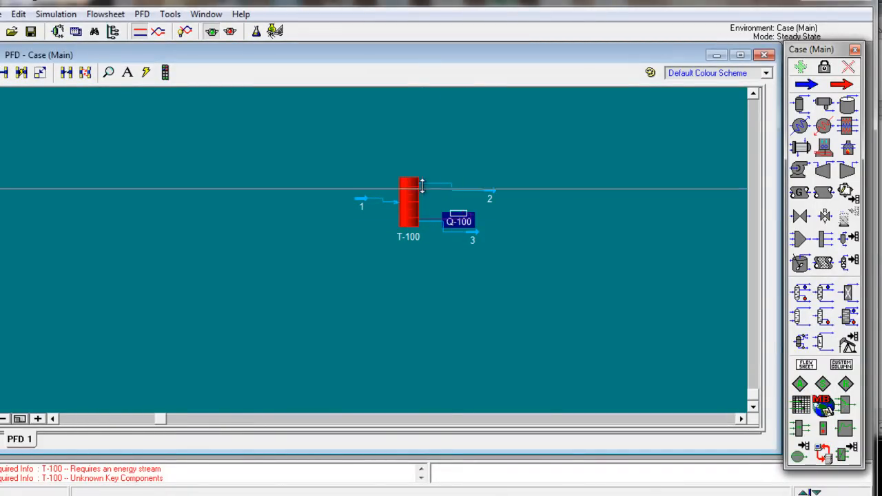
ctrl+click(435, 198)
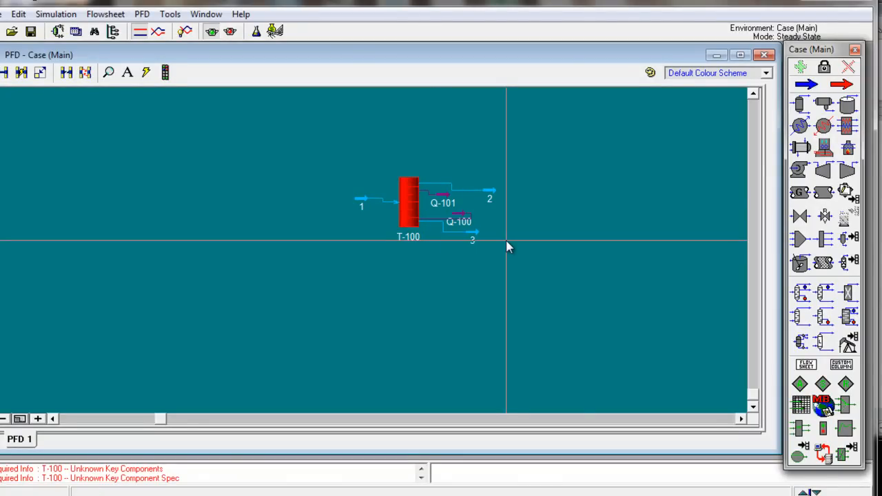
Step: Open feed stream 1 and set its pressure to 101.32 kPa, as given in problem 2 of the Word document
double_click(364, 202)
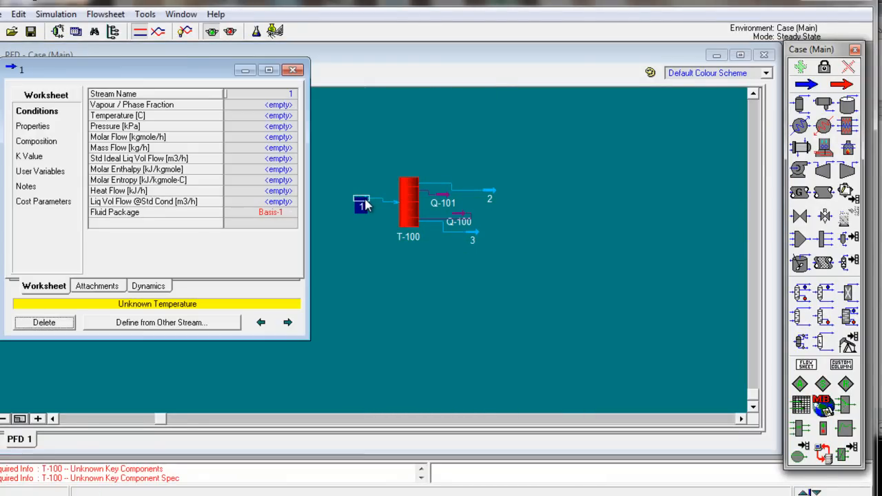
drag(183, 70, 384, 112)
key(alt+Tab)
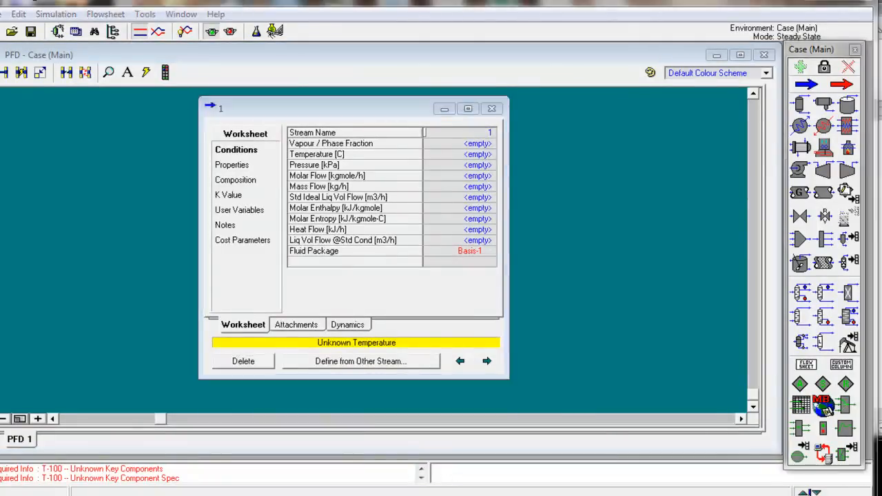
drag(584, 22, 501, 186)
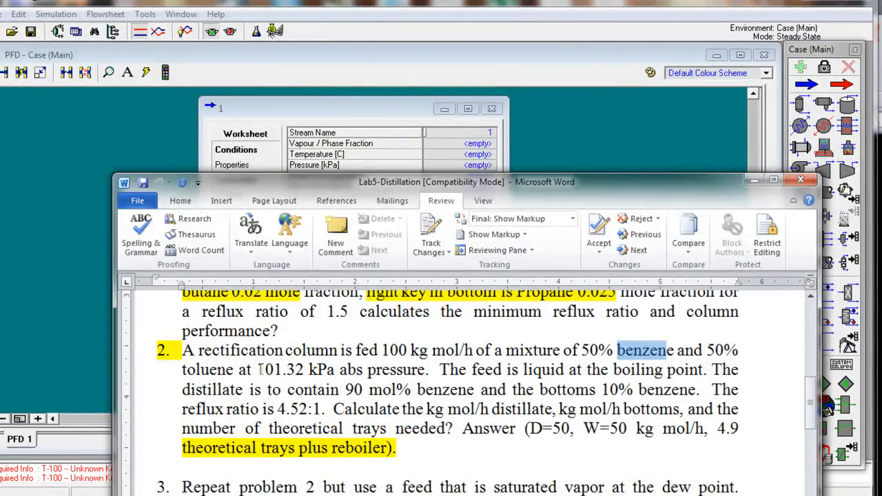
click(462, 165)
text(101.32)
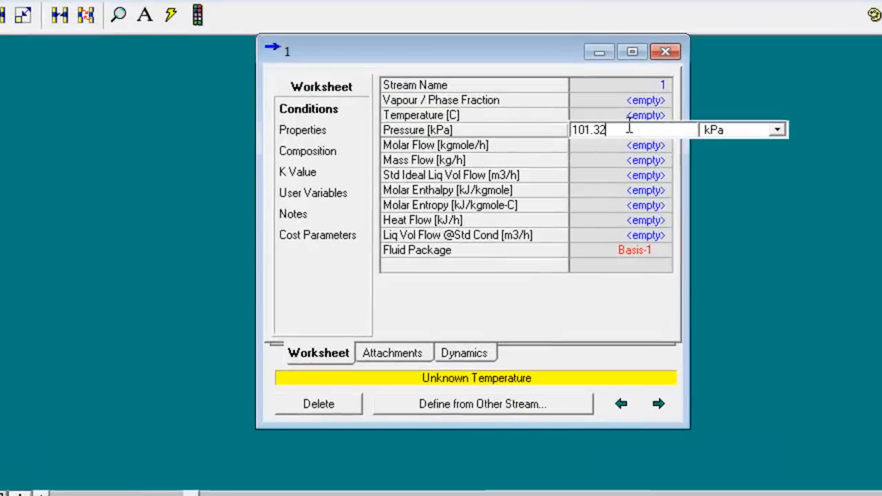
click(609, 115)
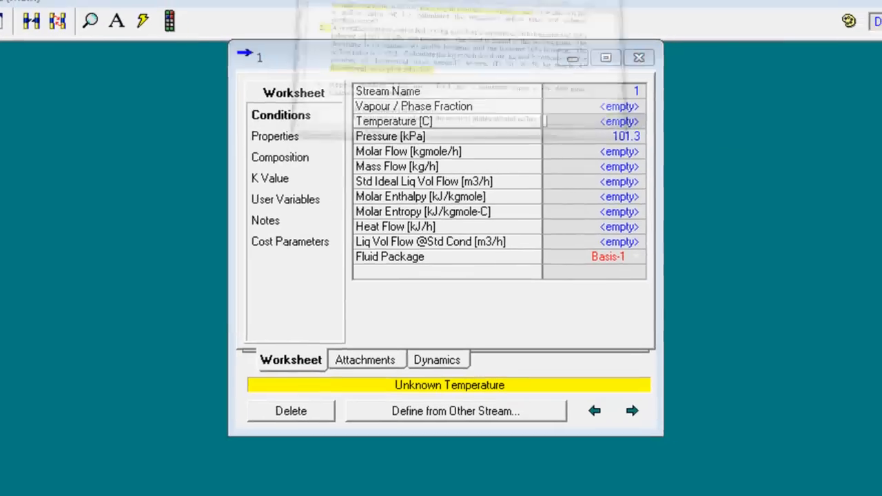
Step: Check the feed rate in problem 2 and set feed stream 1's molar flow to 100 kgmole/h
click(610, 152)
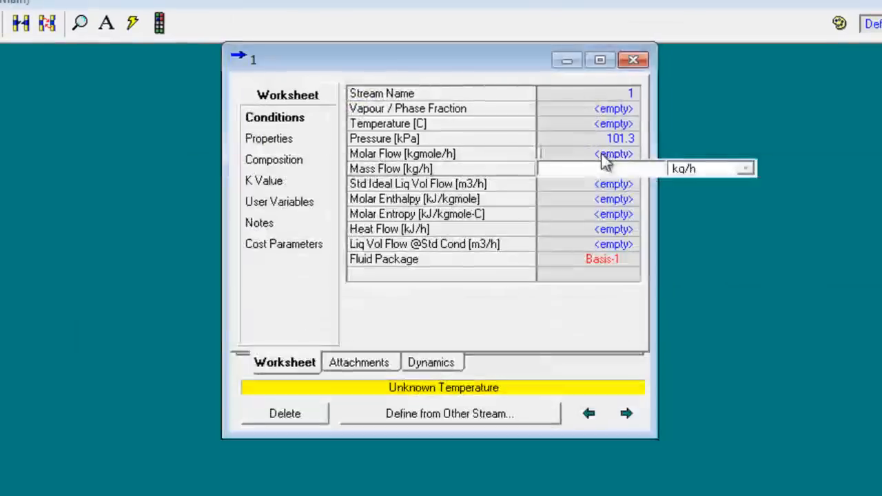
key(alt+Tab)
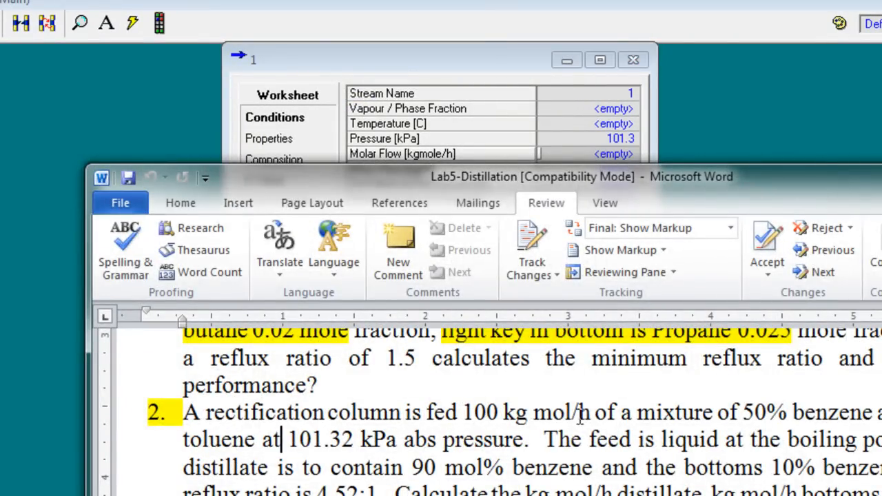
click(526, 60)
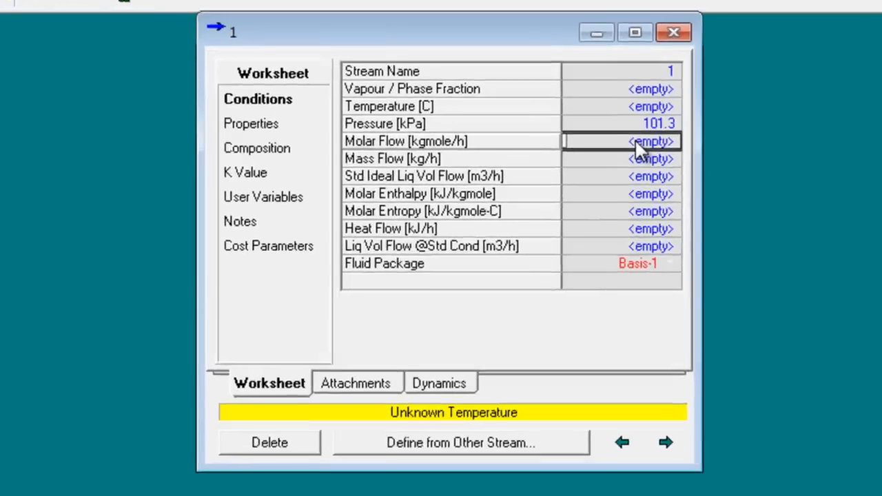
text(100)
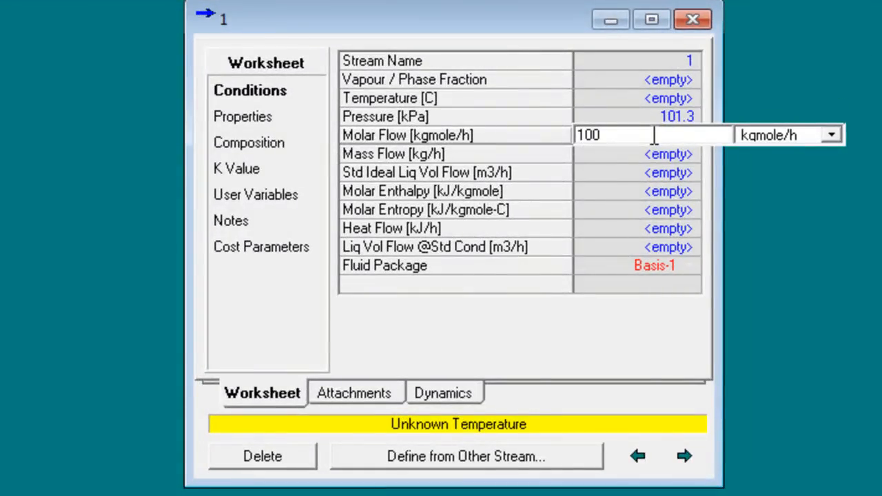
click(829, 136)
click(802, 131)
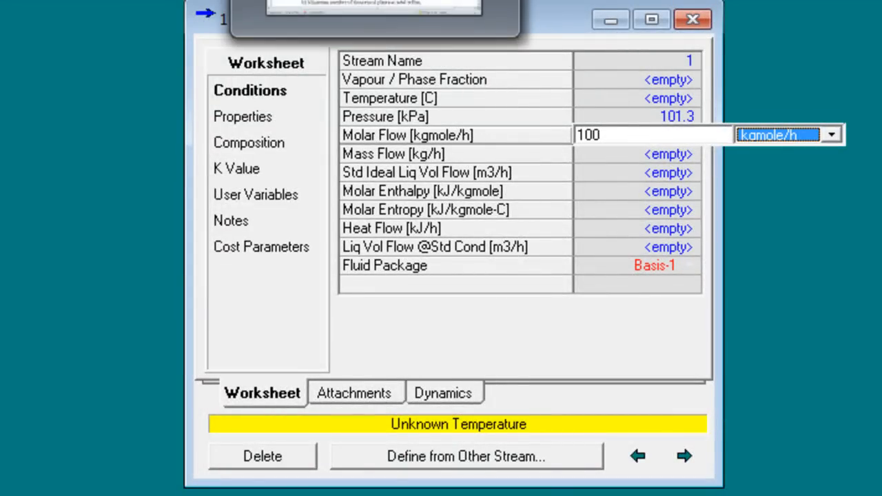
key(Return)
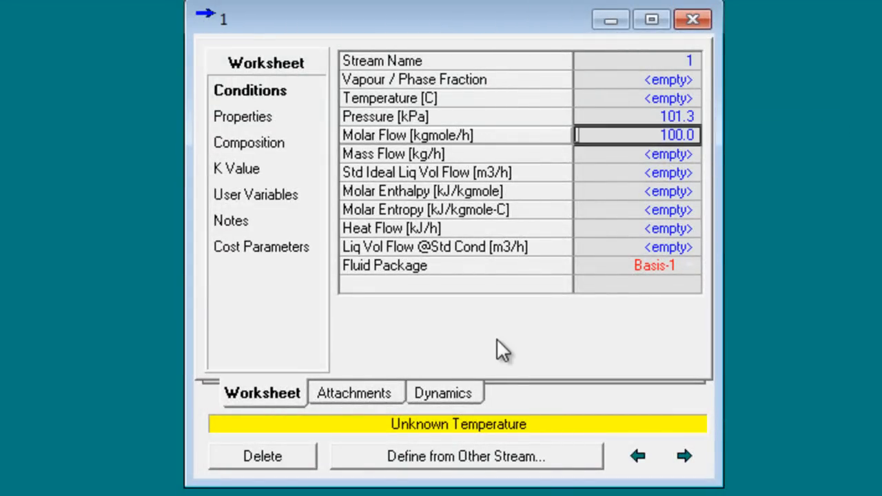
Step: Define feed stream 1's composition with mole fractions of 0.5 benzene and 0.5 toluene
click(259, 146)
click(630, 78)
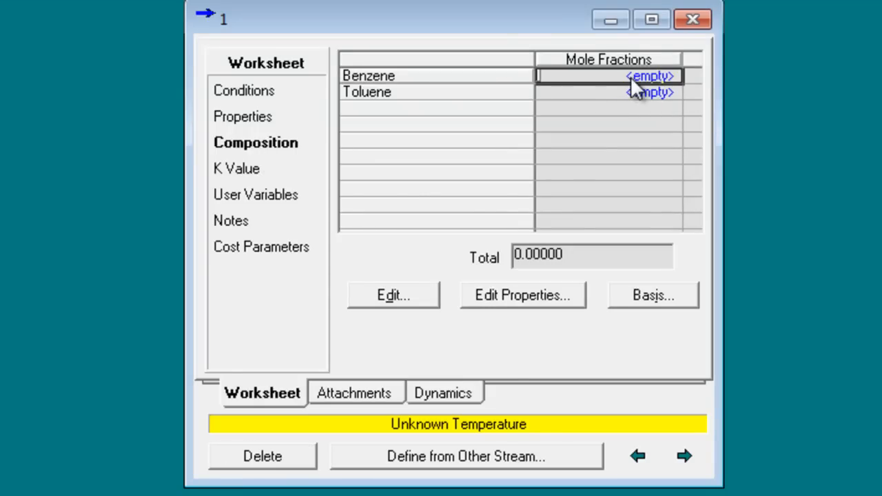
text(0.5)
key(Return)
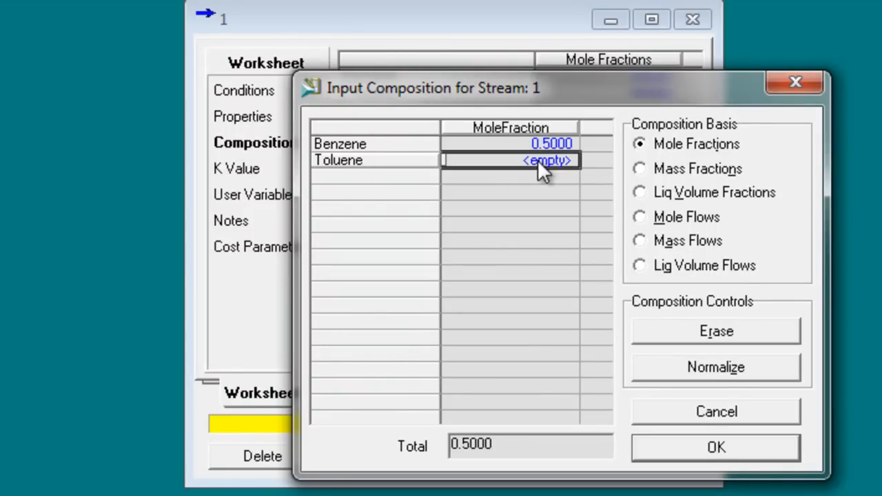
text(0.)
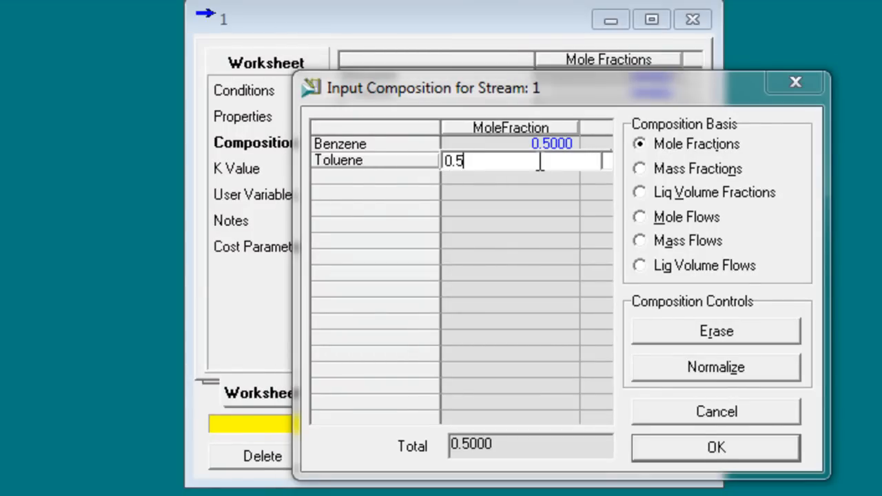
text(5)
key(Return)
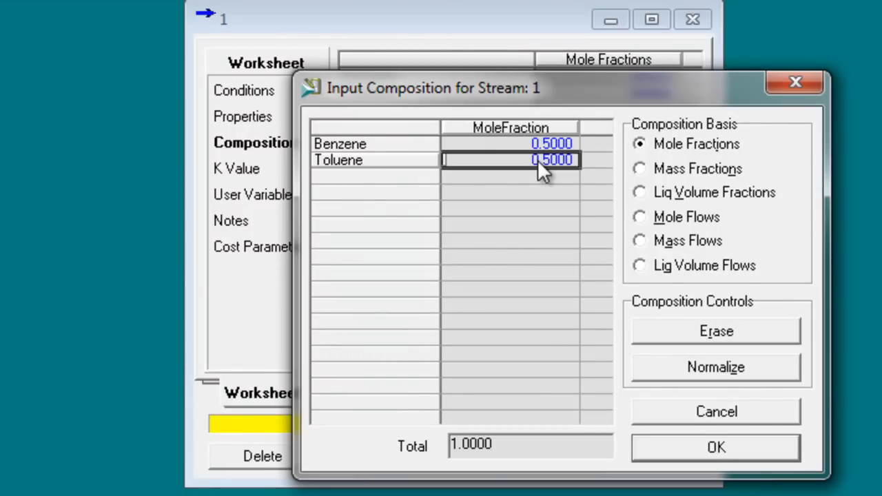
click(694, 448)
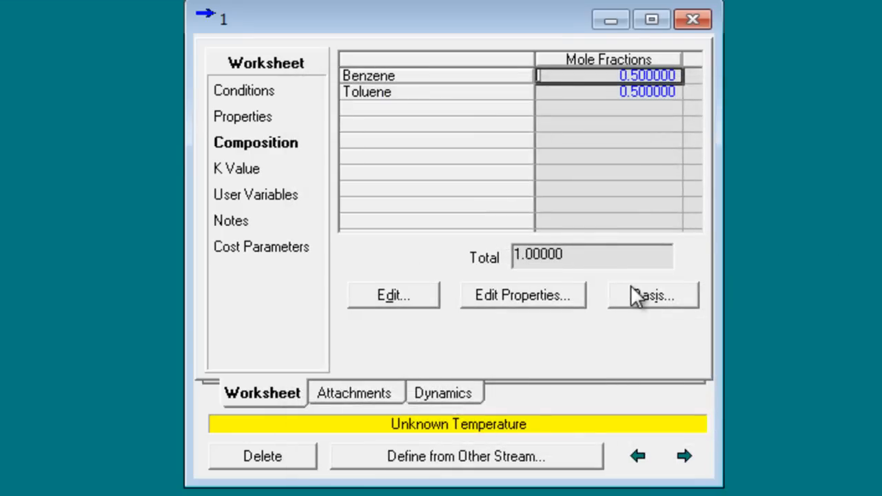
Step: Check the feed condition in problem 2 of the Word document and set feed stream 1's vapour fraction to 0
click(260, 97)
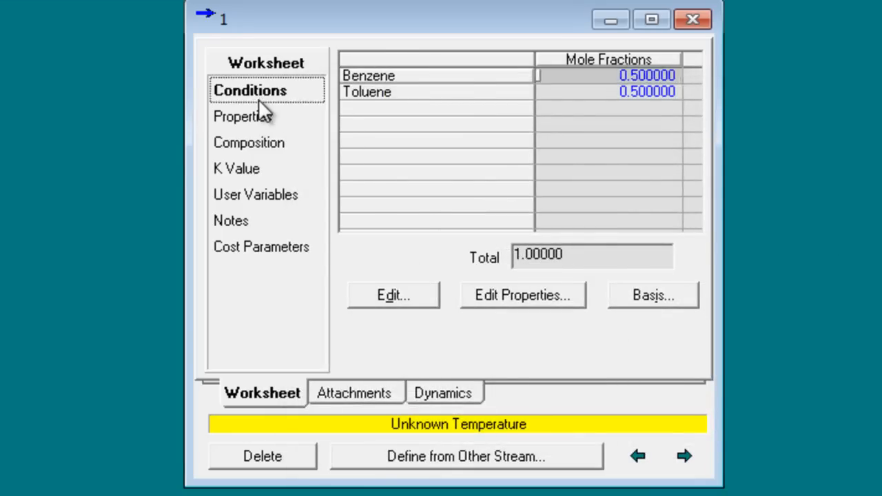
key(alt+Tab)
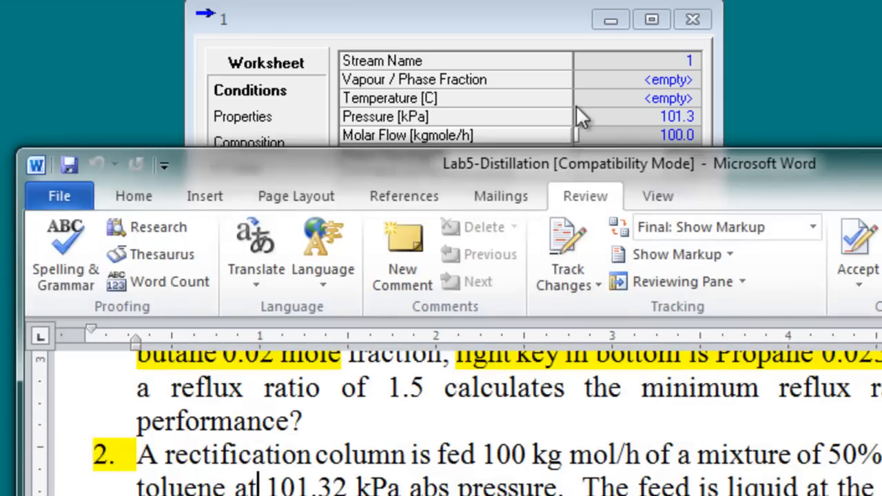
drag(768, 153, 789, 0)
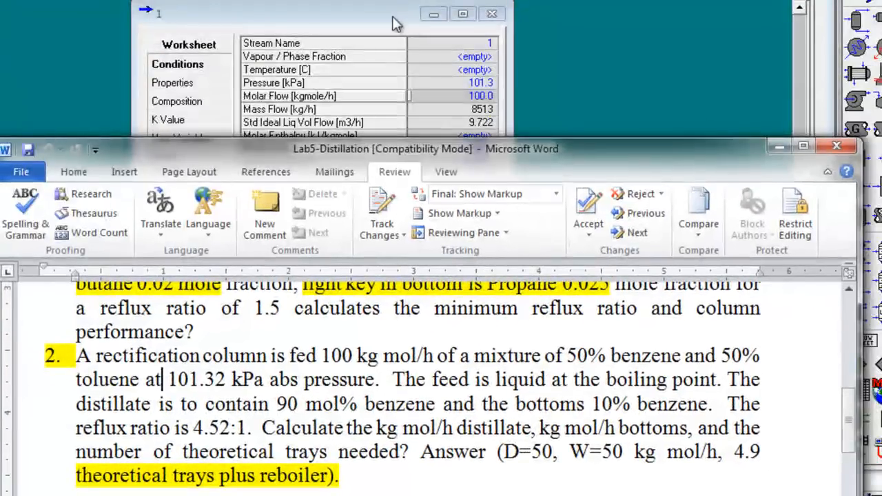
click(453, 24)
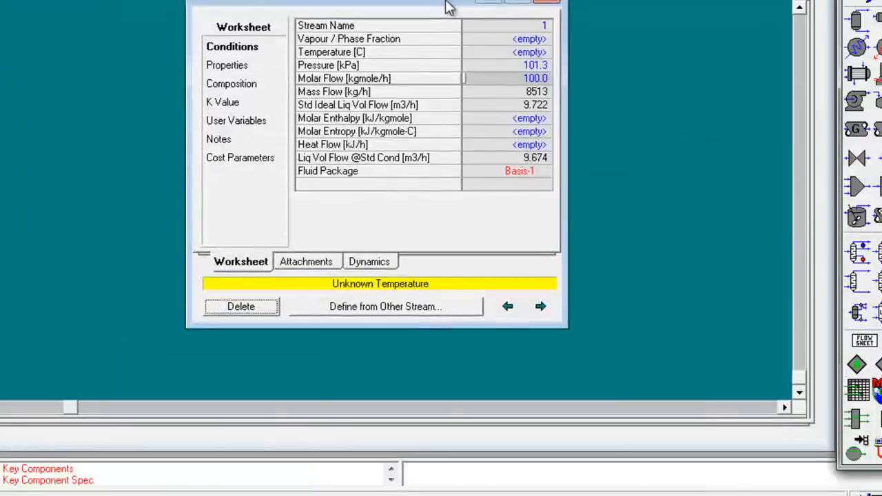
click(493, 38)
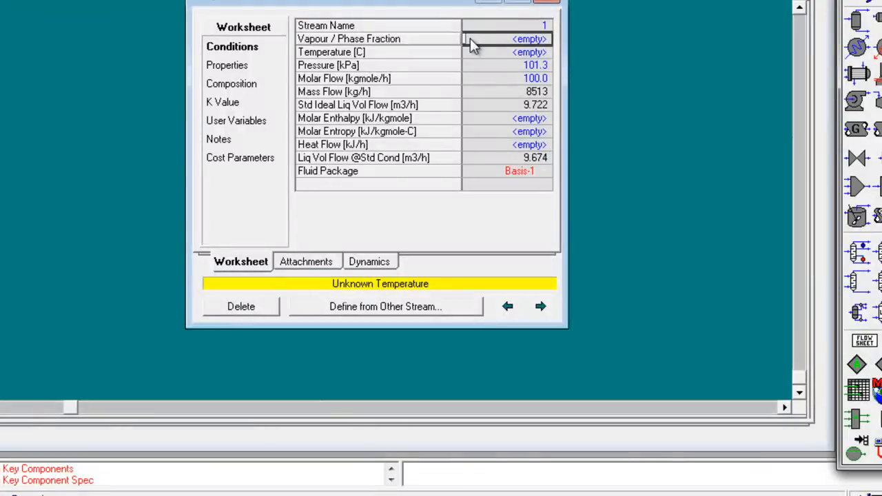
text(0)
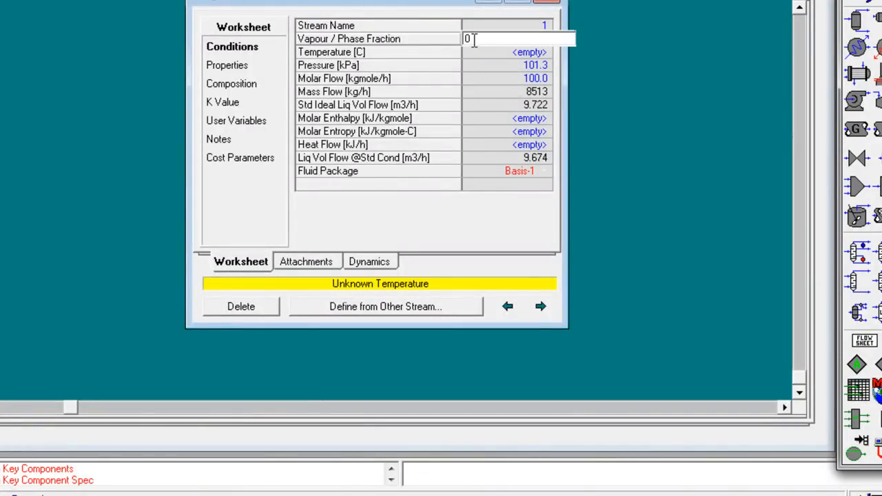
key(Return)
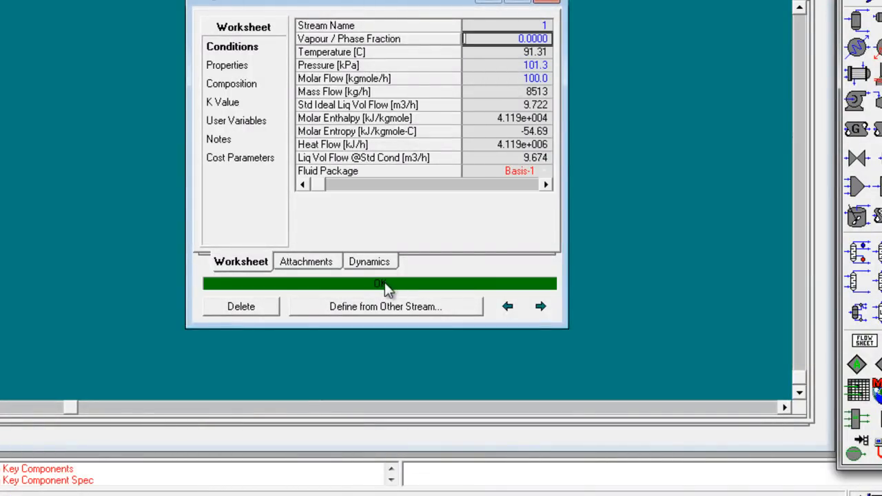
mouse_move(503, 59)
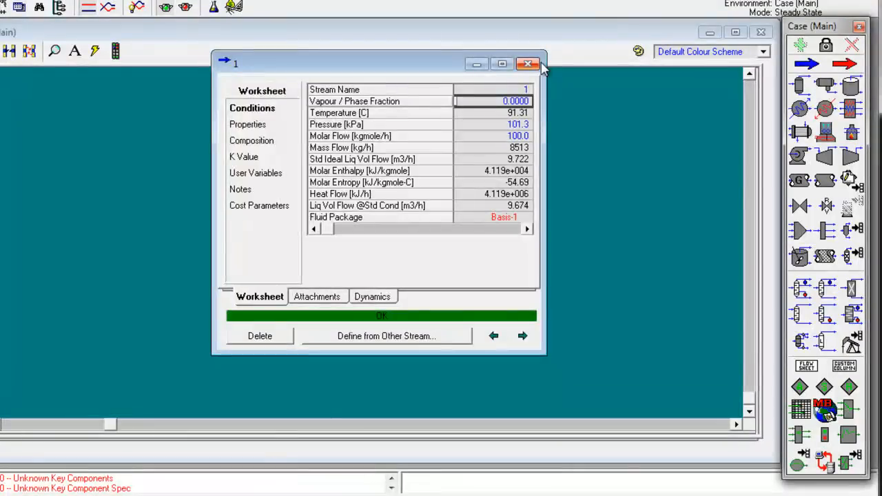
click(530, 64)
Step: View column T-100's design parameters and look up the benzene content of the bottoms in problem 2 of the Word document
double_click(372, 198)
drag(246, 62, 547, 91)
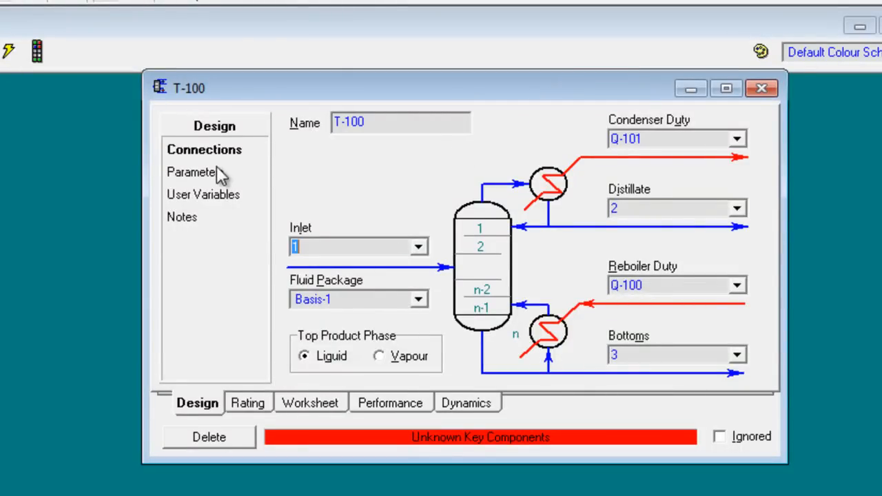
click(217, 171)
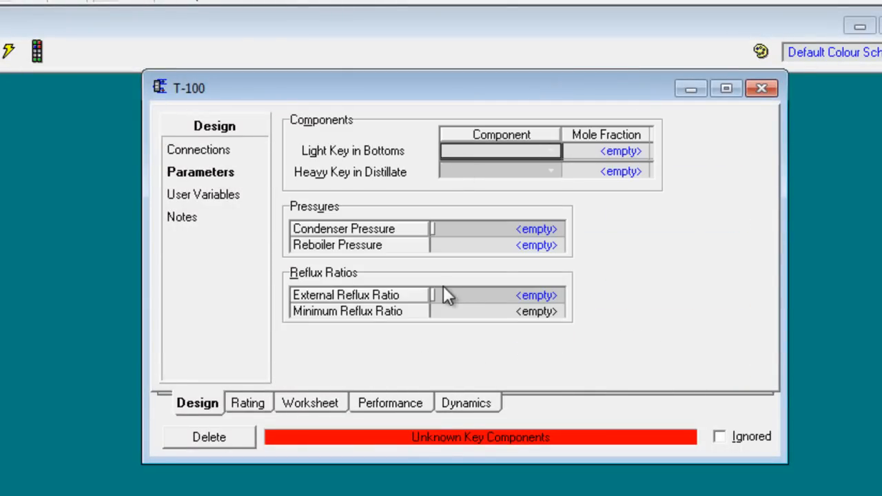
click(759, 87)
key(alt+Tab)
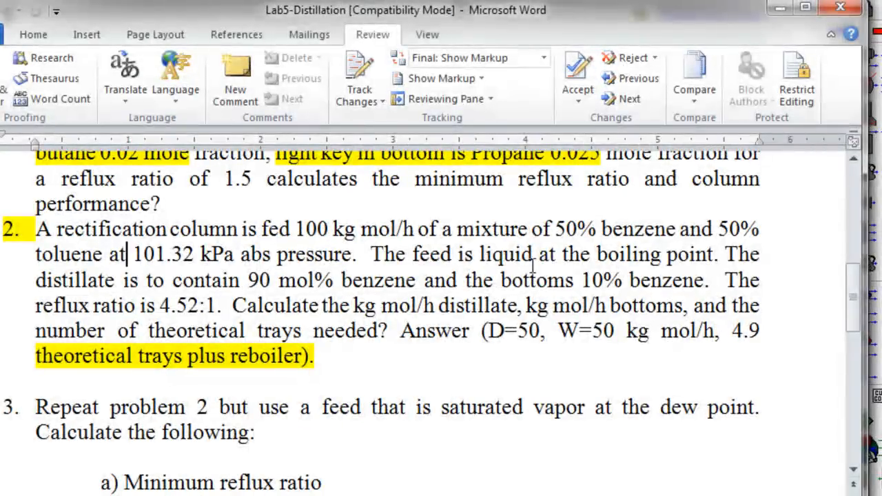
drag(582, 281, 662, 281)
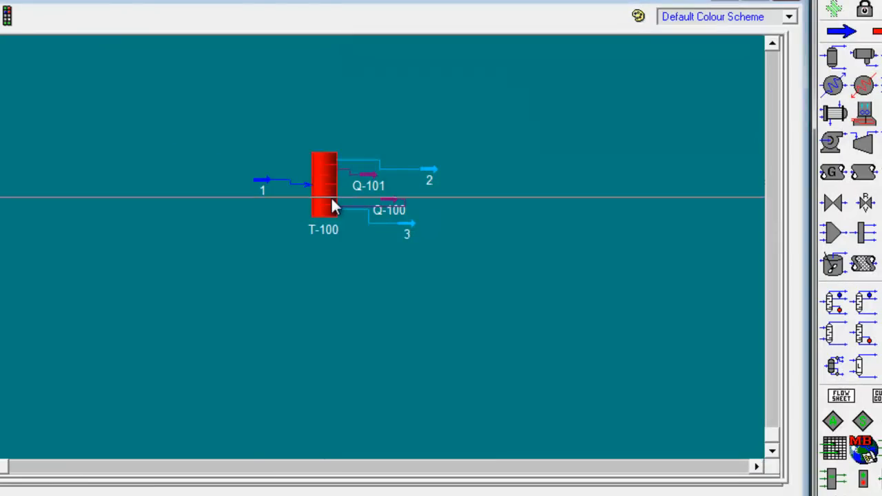
Step: Reopen column T-100's parameters in HYSYS and set the light key in bottoms to Benzene with a mole fraction of 0.1
double_click(332, 198)
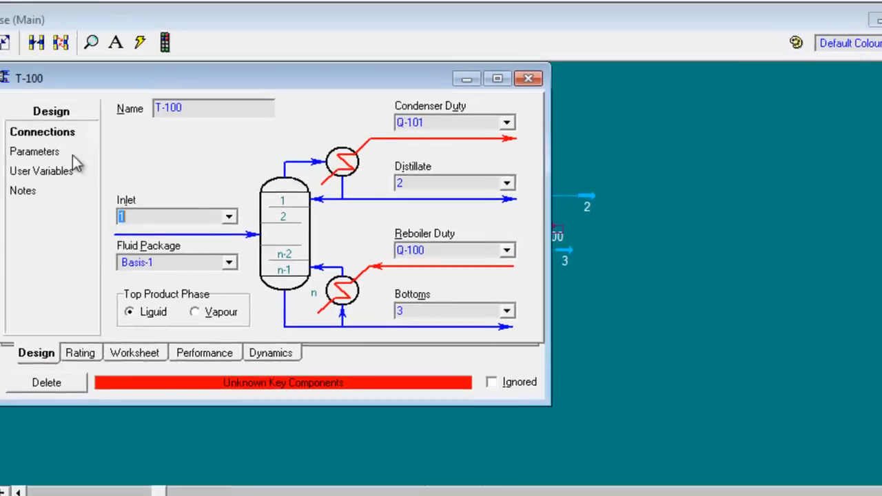
click(69, 153)
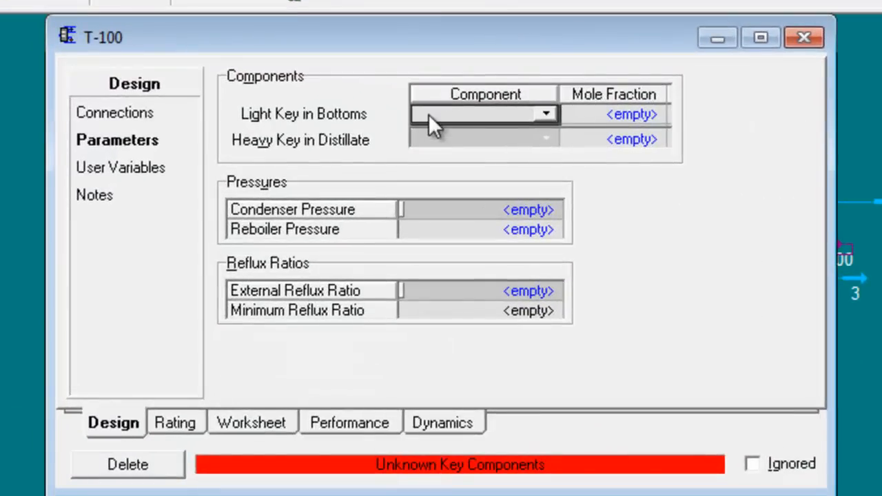
click(577, 13)
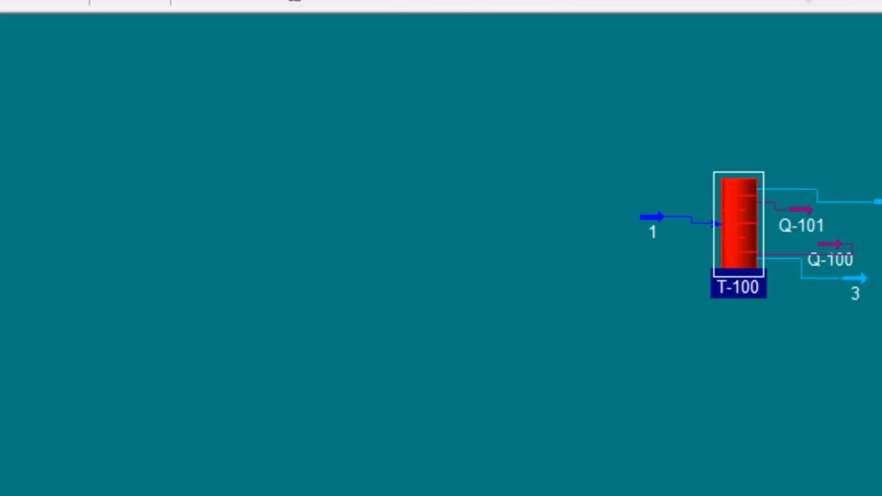
double_click(742, 224)
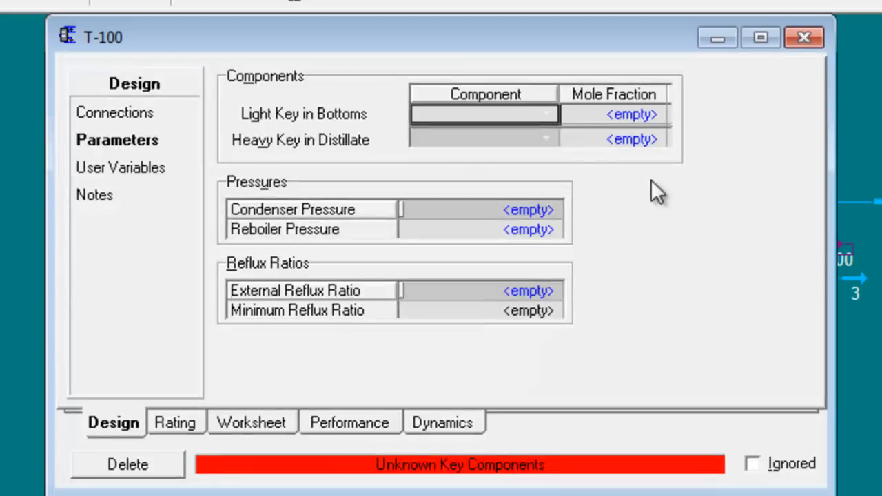
click(543, 114)
click(524, 132)
click(603, 114)
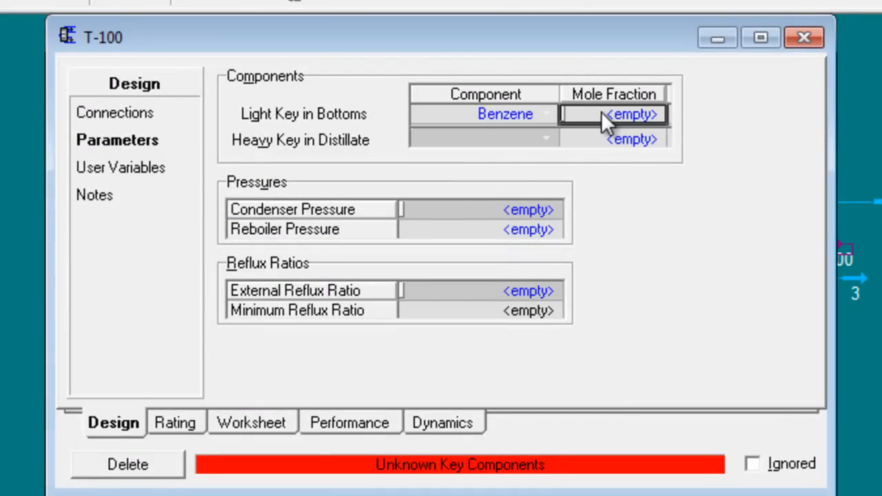
text(0.1)
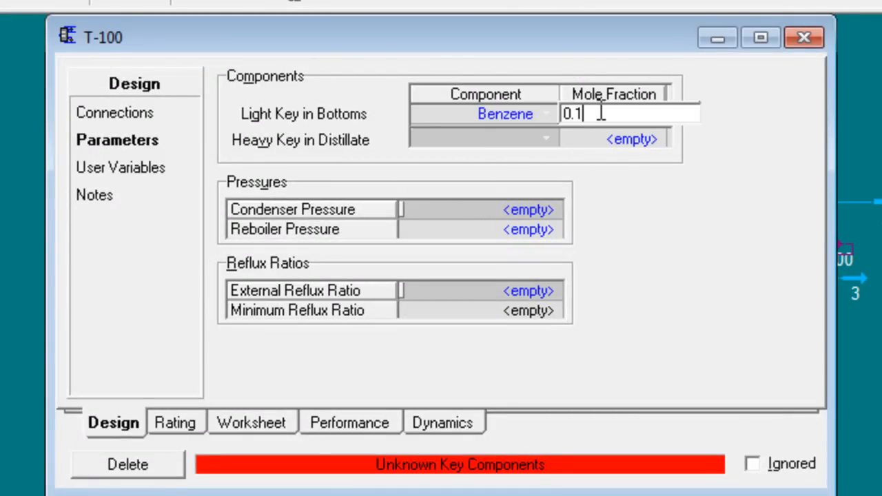
Step: Set the heavy key in distillate to Toluene with a mole fraction of 0.1
click(500, 138)
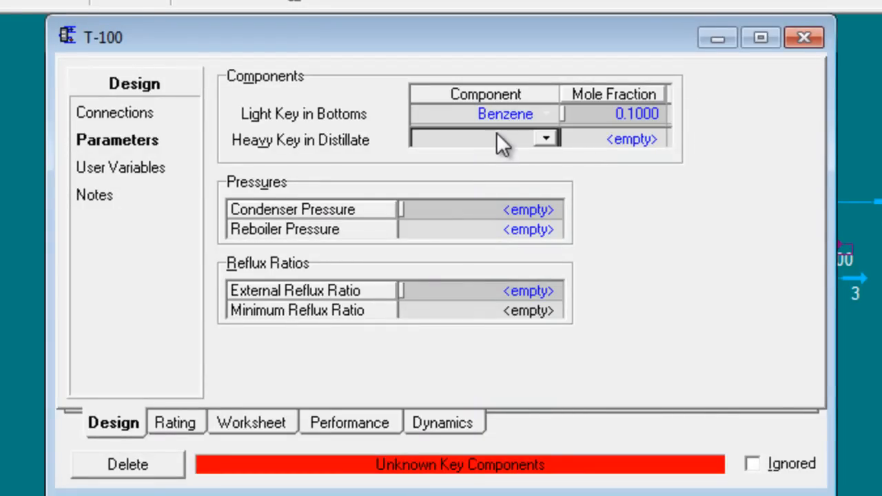
click(537, 138)
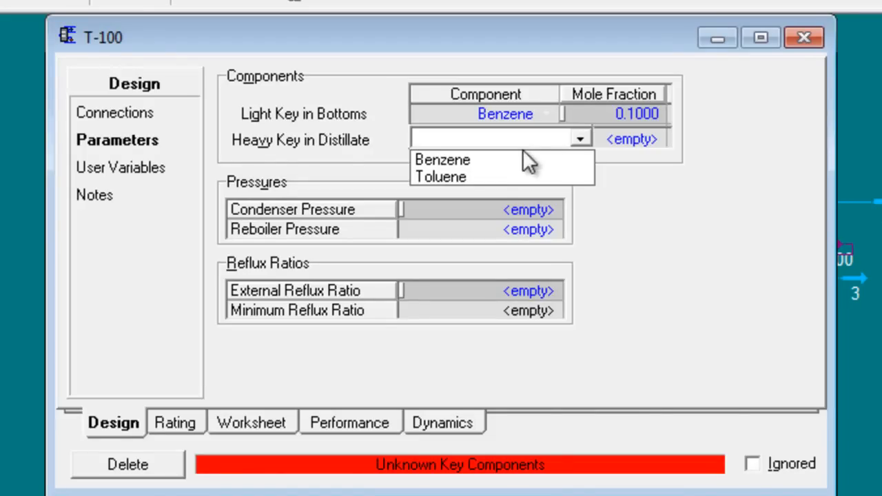
click(479, 175)
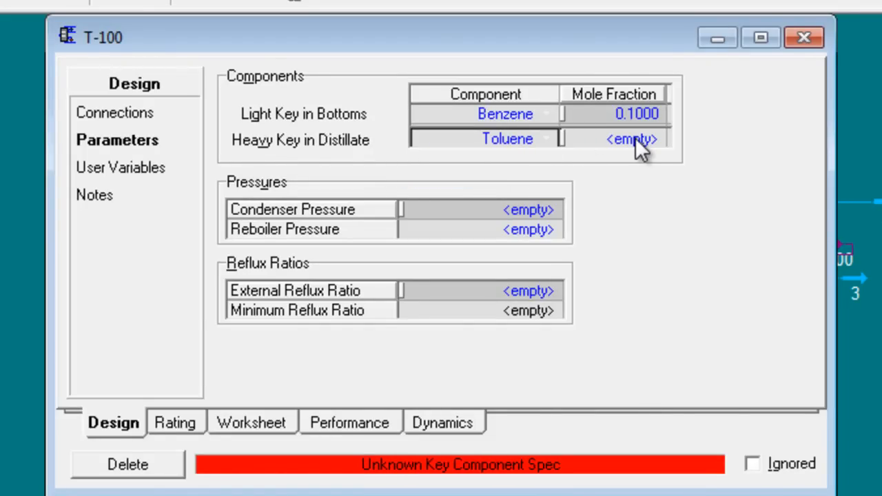
click(640, 144)
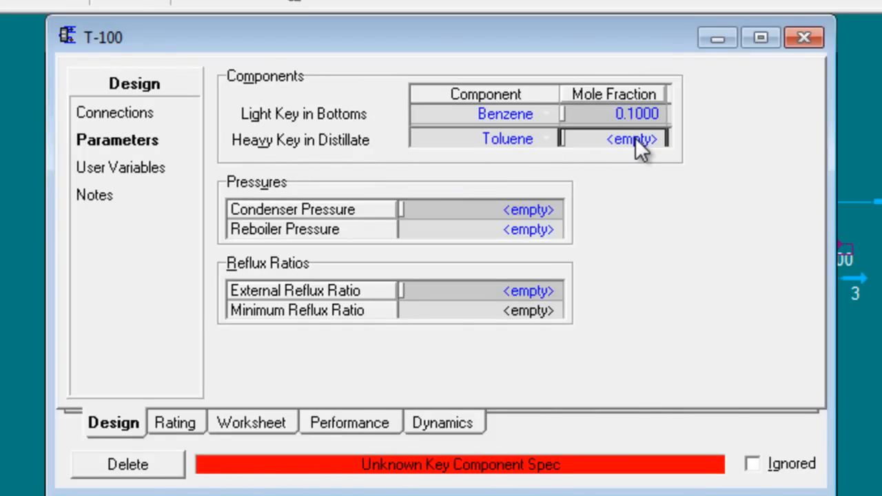
text(0.)
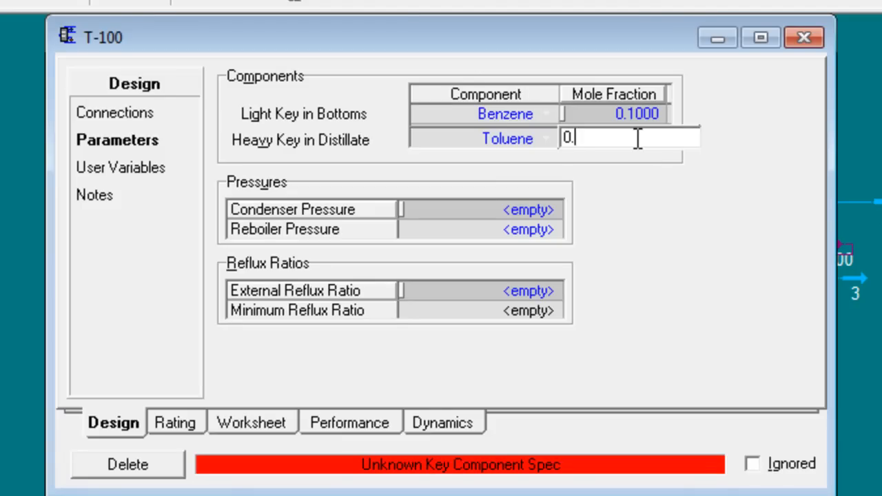
text(1)
key(Return)
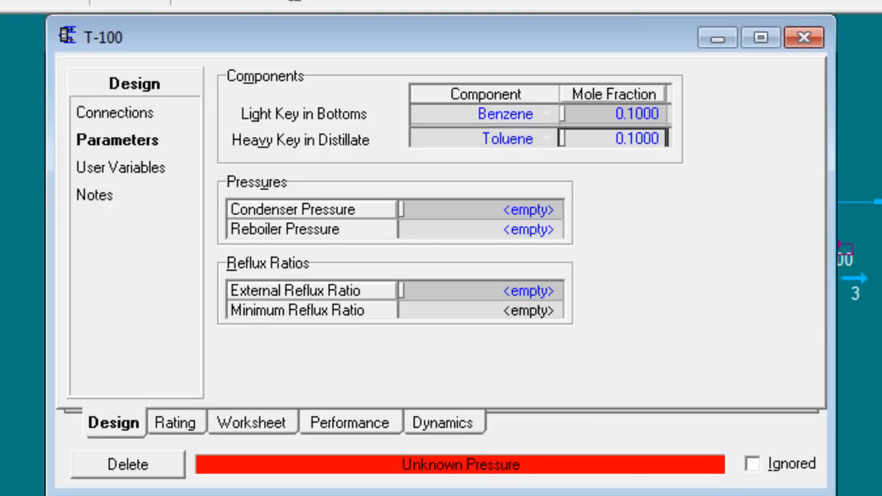
Step: Switch to the Word document and delete the colon in problem 2's reflux ratio so it reads 4.521
key(alt+Tab)
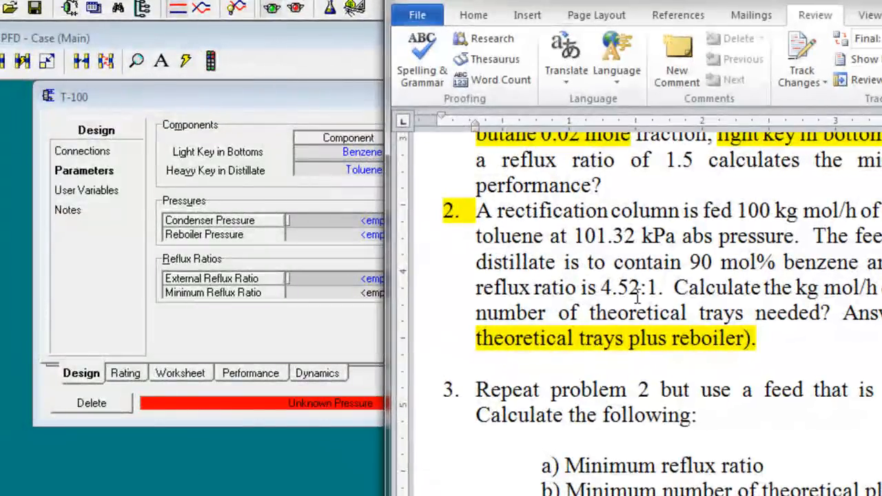
drag(640, 292, 648, 295)
key(Delete)
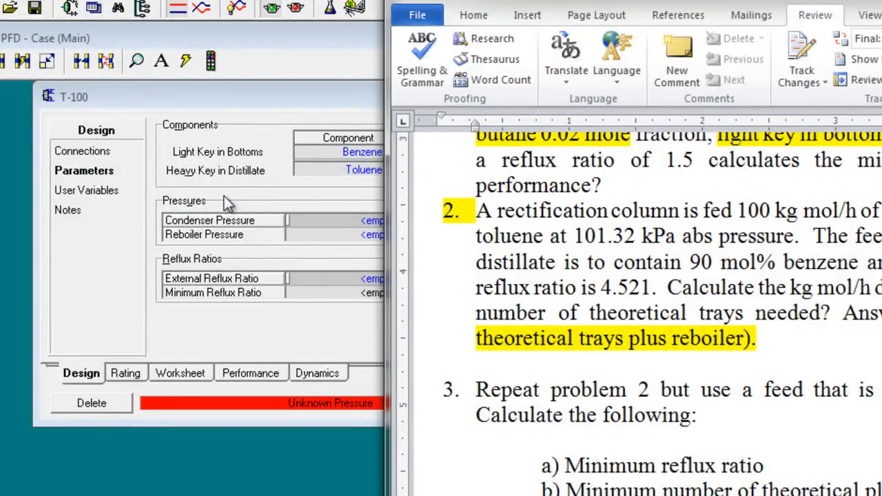
Step: Return to column T-100 in HYSYS and set both the condenser and reboiler pressures to 101.32 kPa
click(226, 196)
click(333, 224)
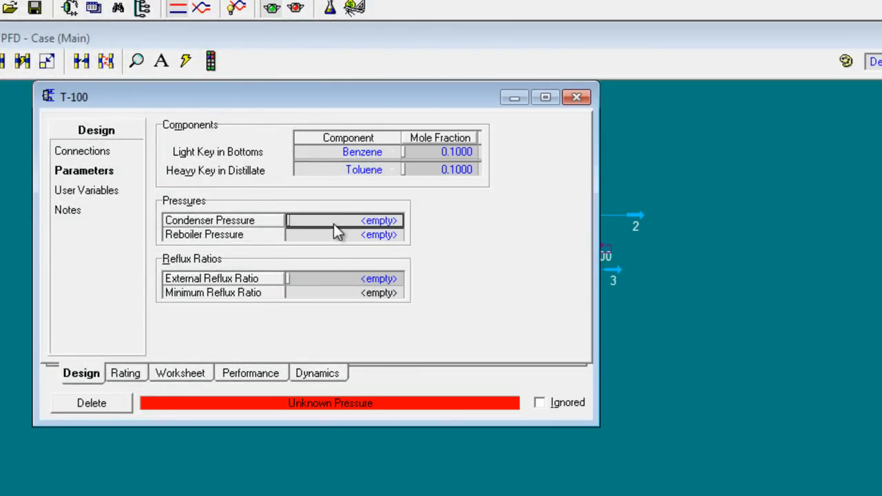
text(101.32)
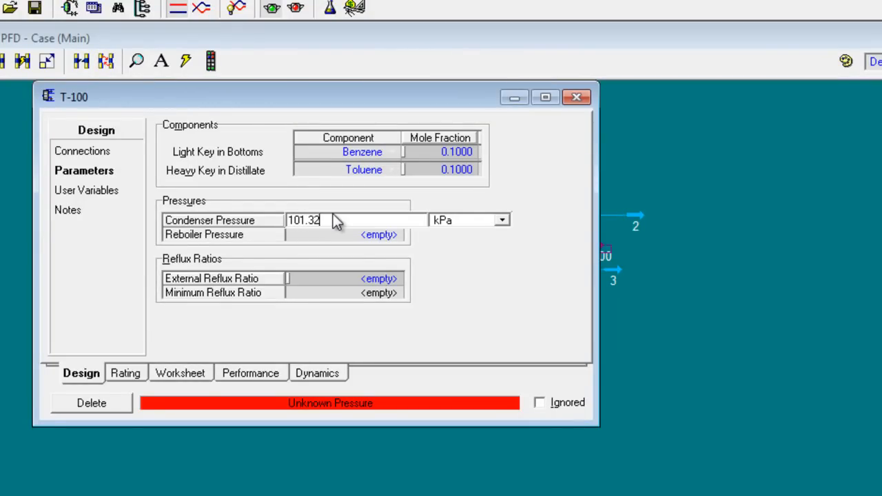
key(Return)
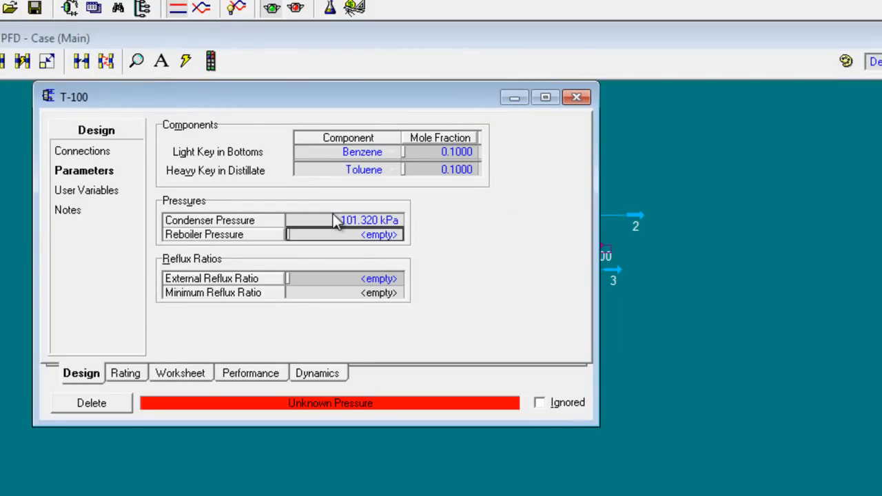
text(101.32)
key(Return)
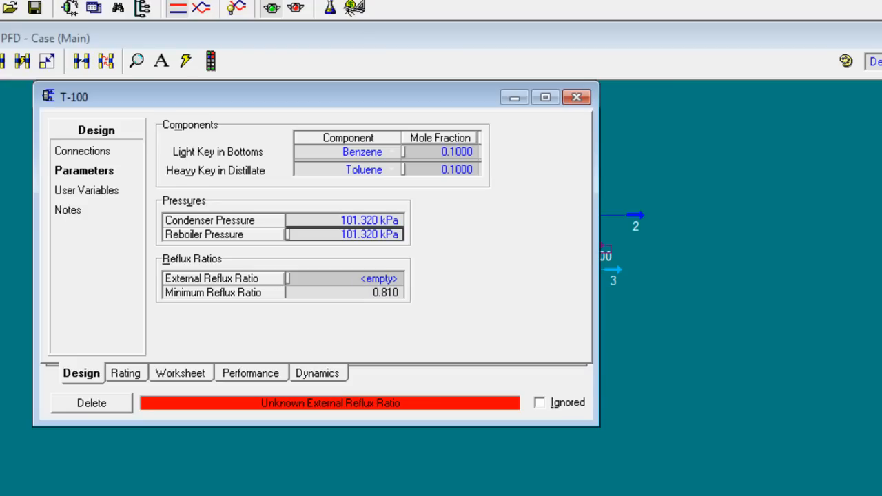
Step: Review the reflux ratio and required results in problem 2, and set column T-100's external reflux ratio to 4.521
key(alt+Tab)
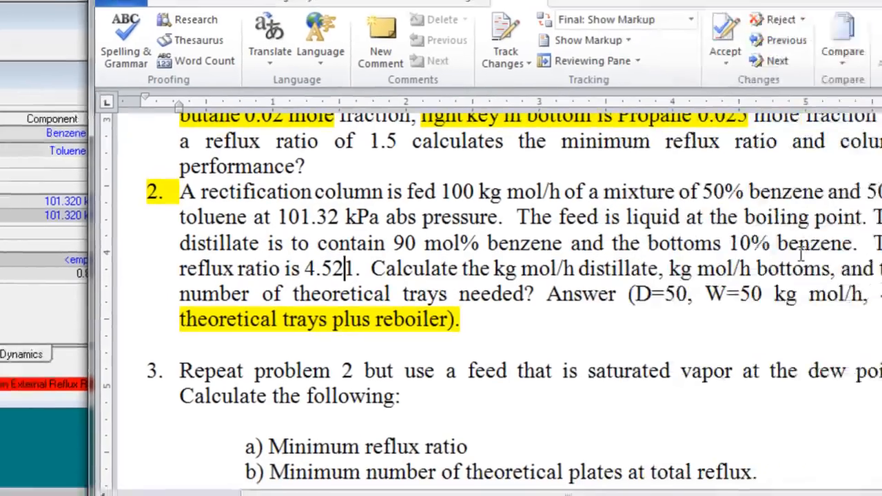
drag(640, 288, 595, 294)
drag(287, 264, 423, 288)
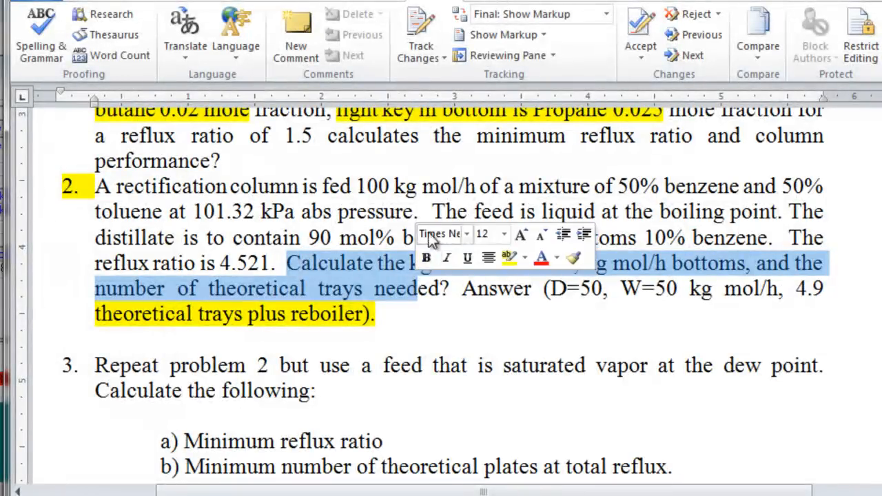
click(384, 211)
click(779, 238)
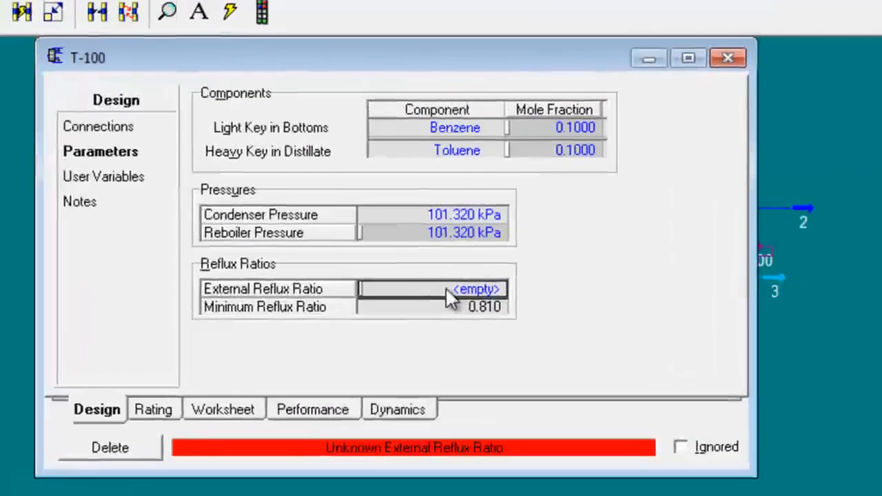
text(4.521)
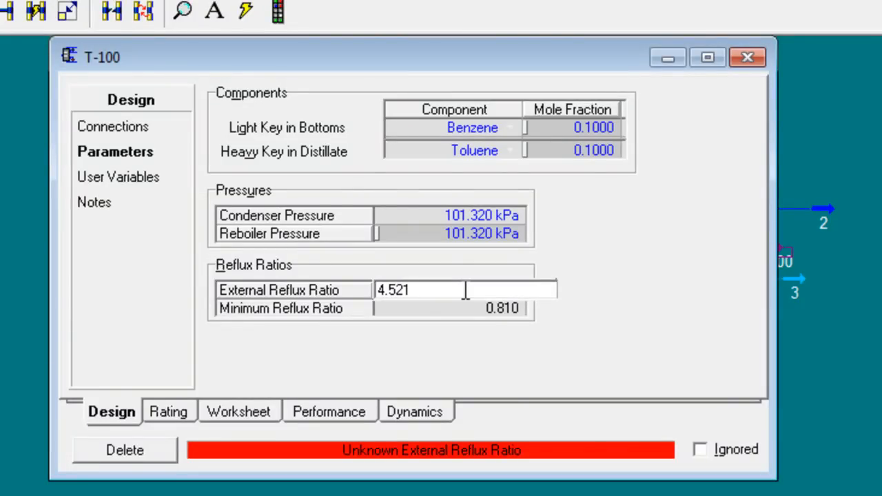
key(Return)
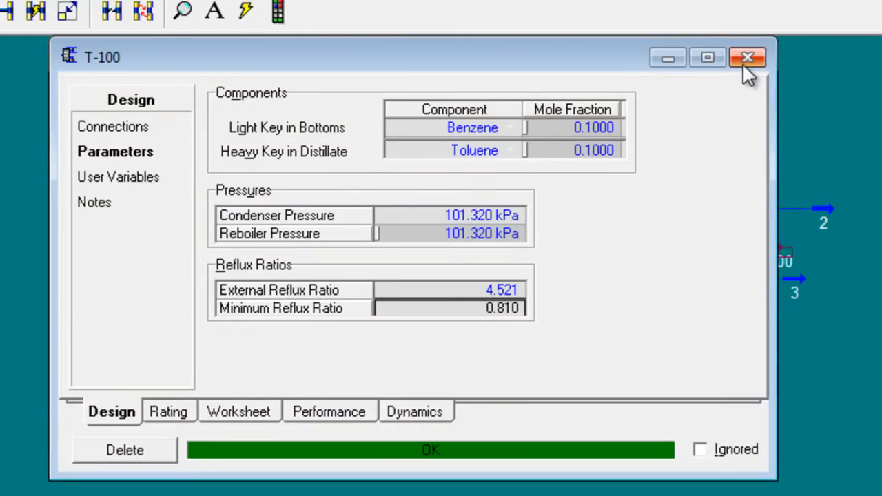
Step: Show the property tables of product streams 2 and 3 beside column T-100 and check the results required in problem 2
drag(628, 62, 622, 169)
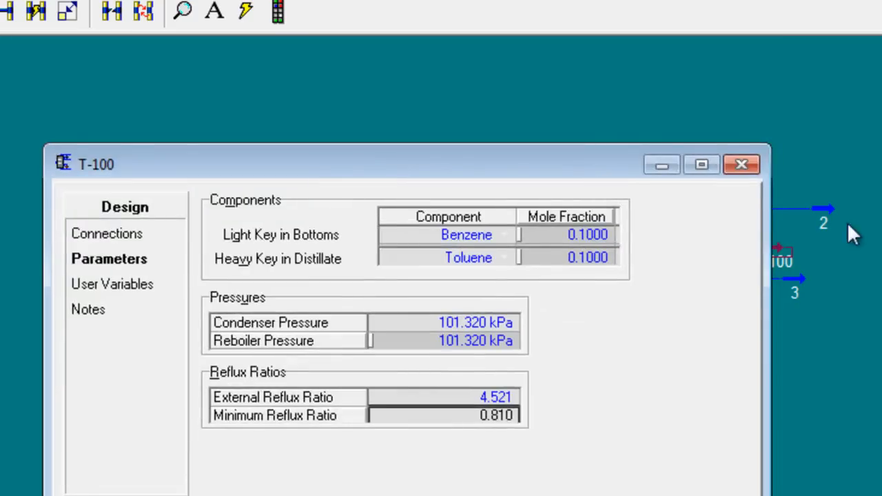
click(852, 234)
drag(826, 209, 441, 314)
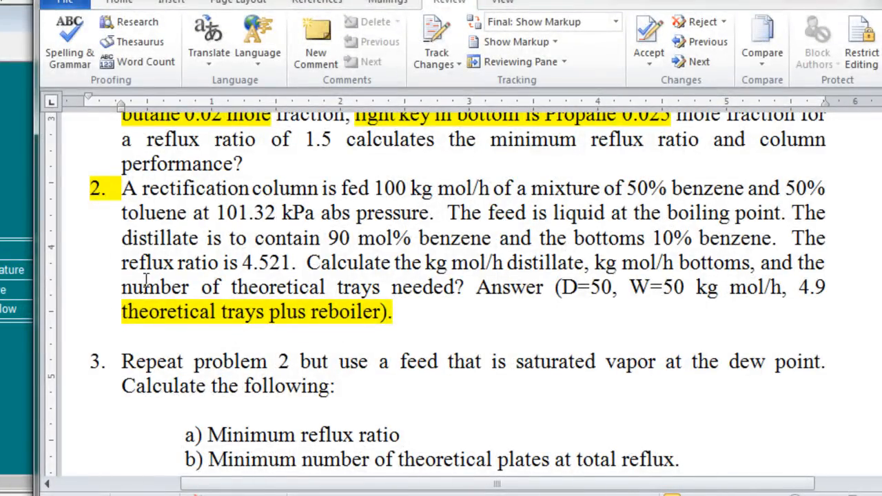
click(12, 251)
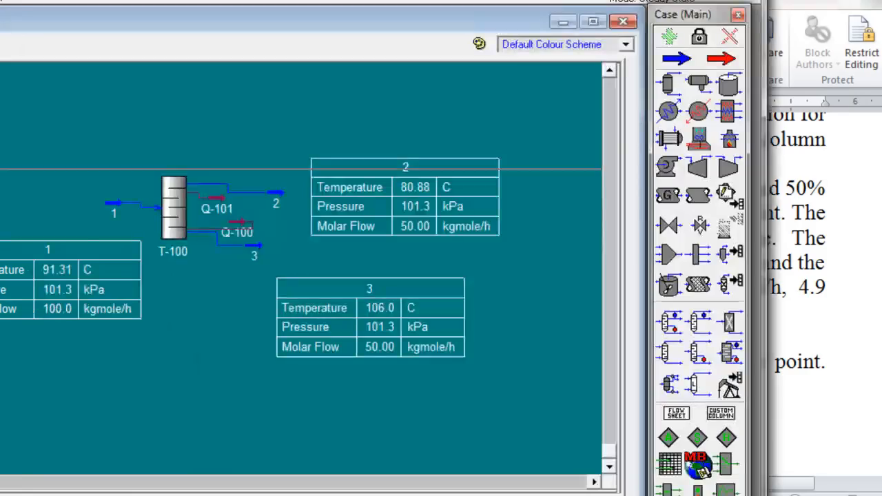
Step: Compare column T-100's performance results and product flows with problem 2's answers for distillate, bottoms and theoretical trays
double_click(185, 204)
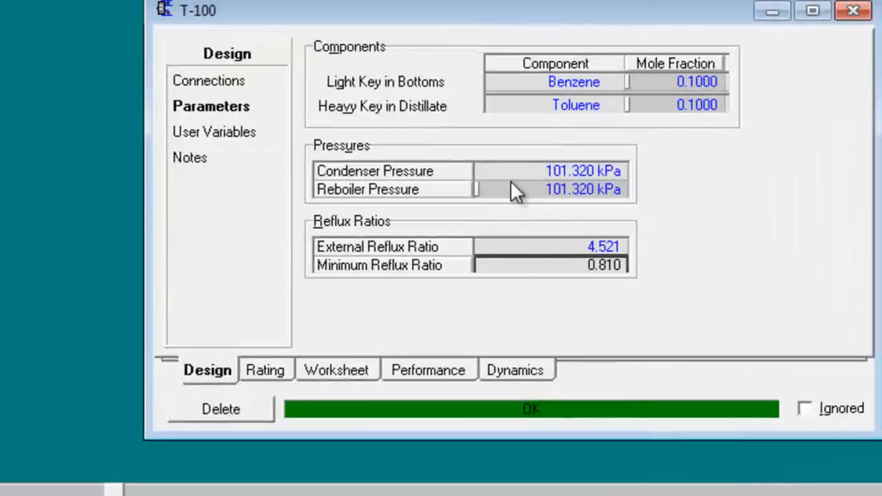
click(430, 370)
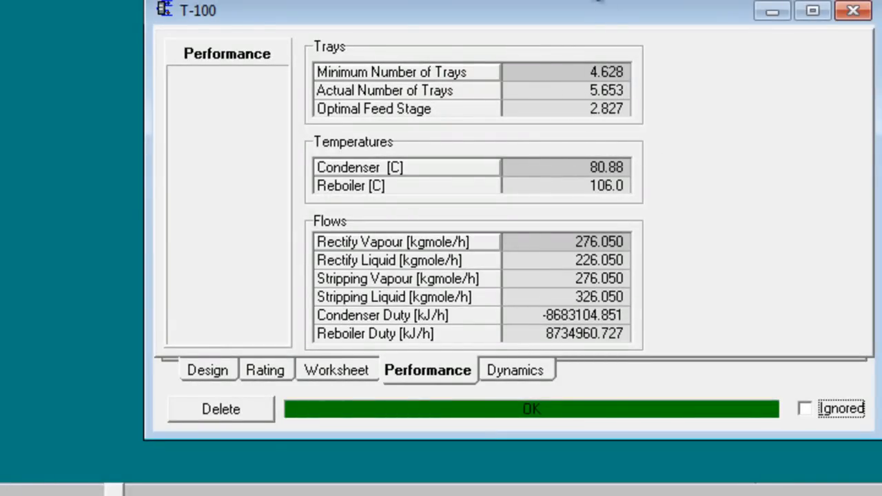
key(alt+Tab)
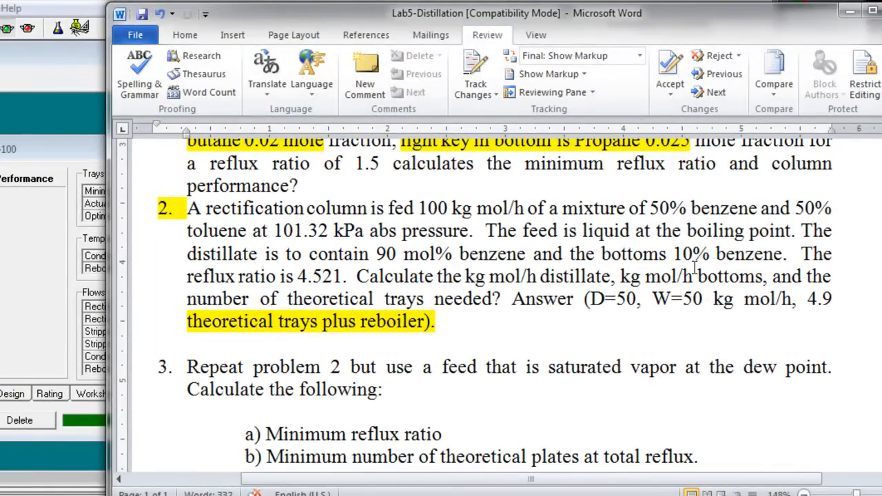
drag(590, 302, 698, 304)
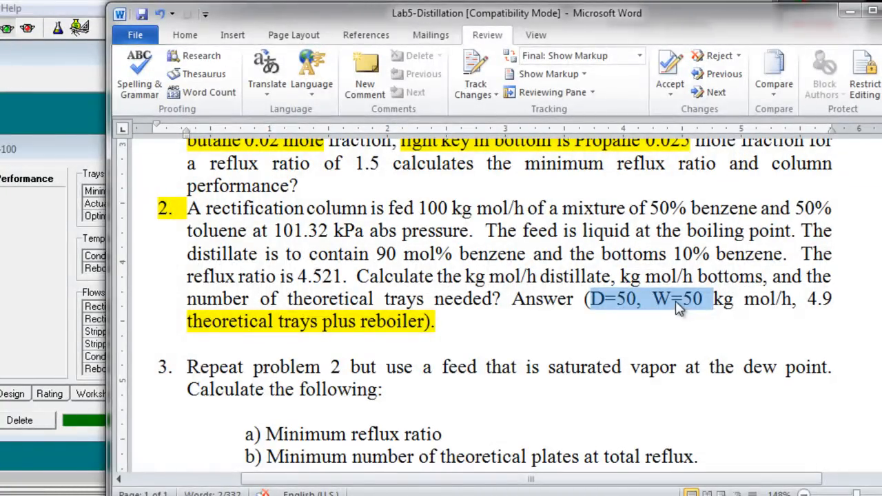
click(757, 298)
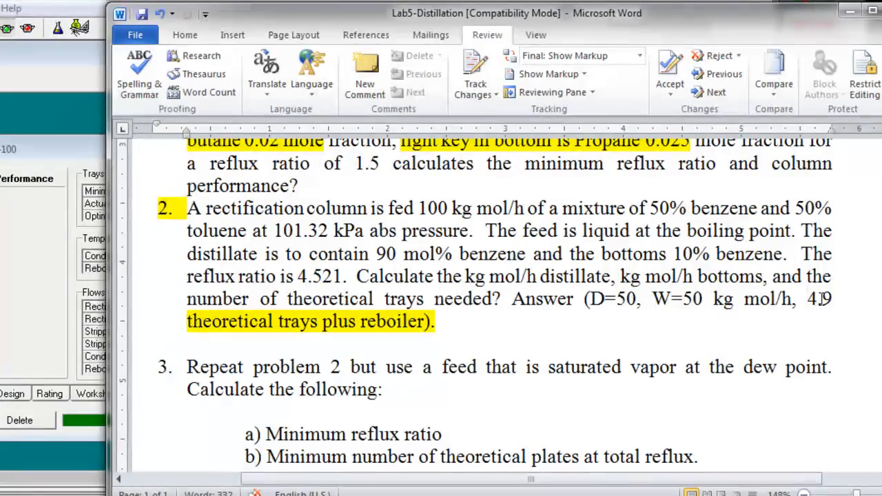
drag(822, 299, 834, 300)
click(67, 161)
drag(80, 161, 0, 156)
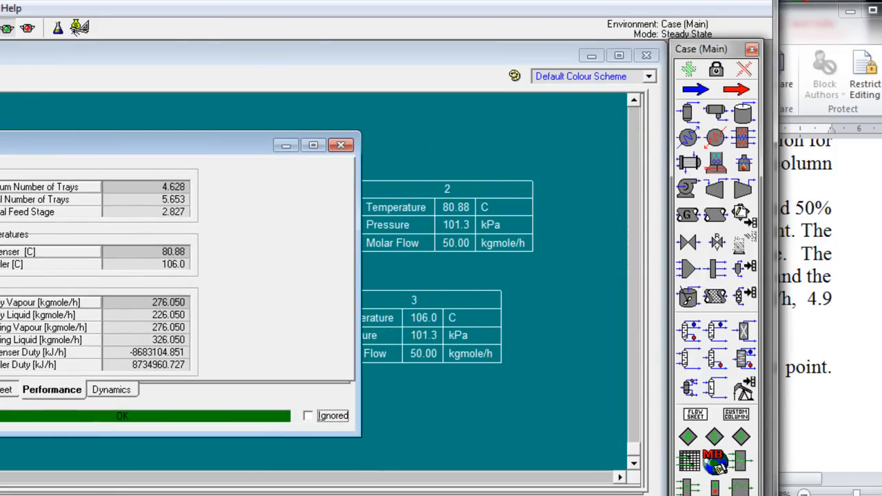
Step: Read problem 3 in the Word document, examining its saturated vapor feed condition and the quantities to calculate
click(820, 355)
text(6)
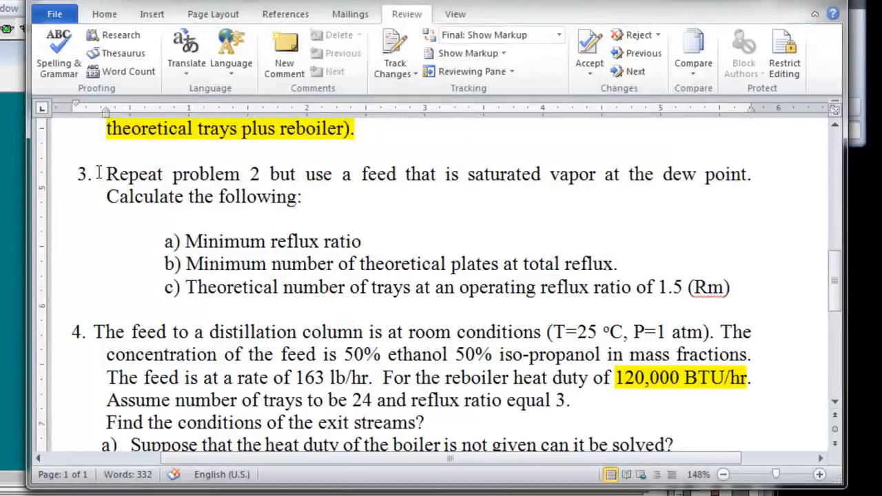
drag(98, 173, 590, 185)
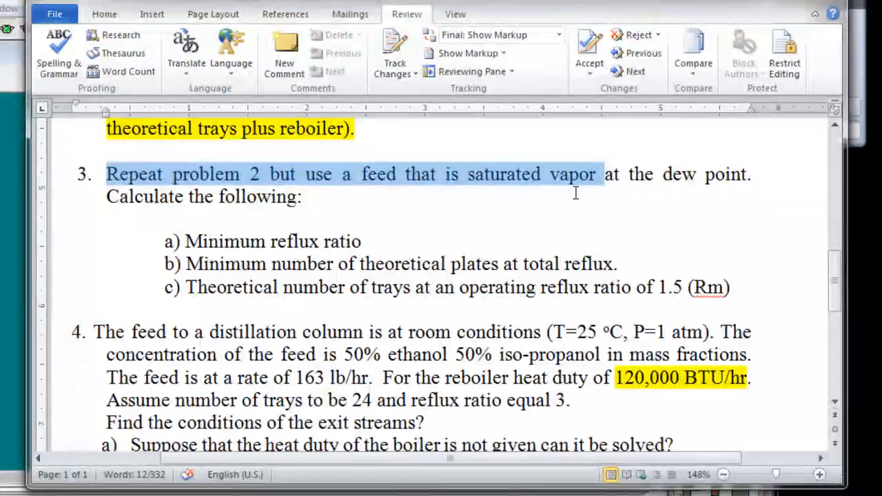
drag(468, 180, 649, 174)
drag(107, 197, 264, 196)
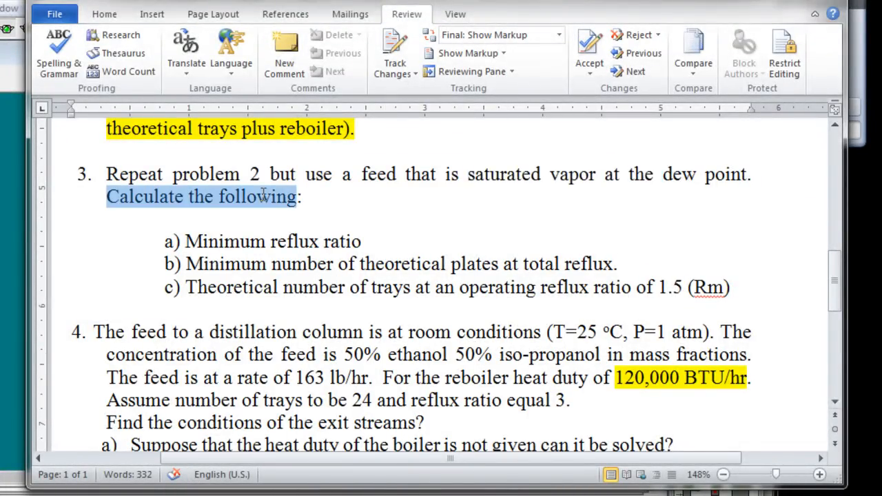
click(308, 263)
click(193, 264)
drag(186, 263, 570, 276)
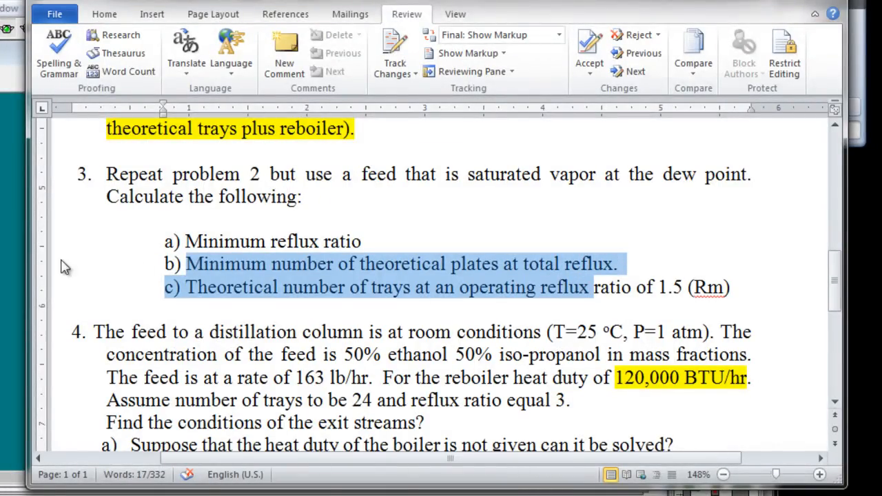
Step: Switch back to HYSYS and set feed stream 1's vapour fraction to 1
click(12, 267)
double_click(241, 226)
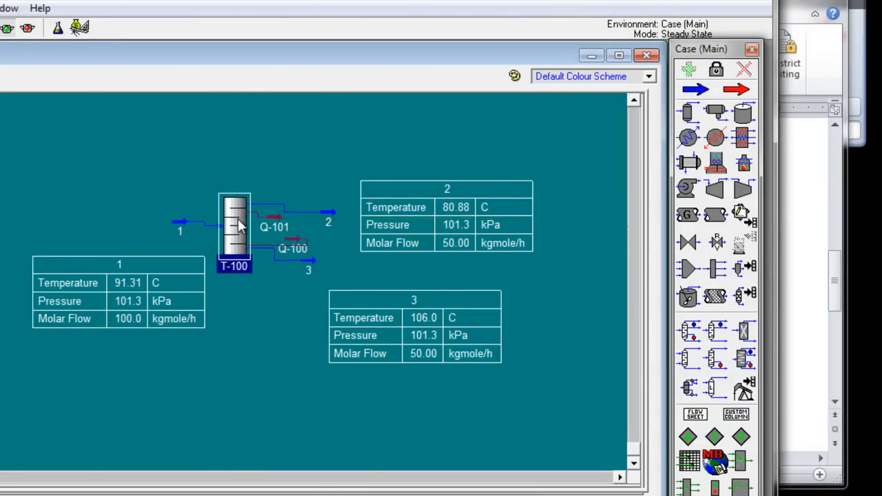
drag(109, 126, 274, 126)
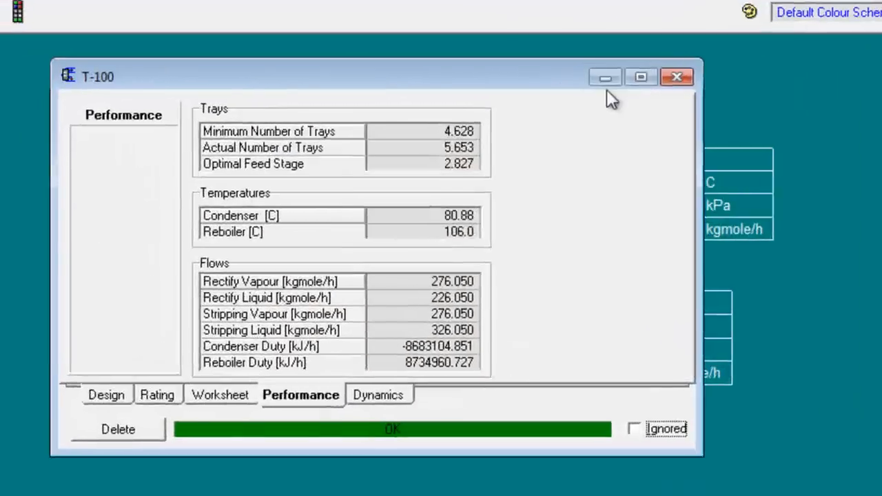
click(690, 74)
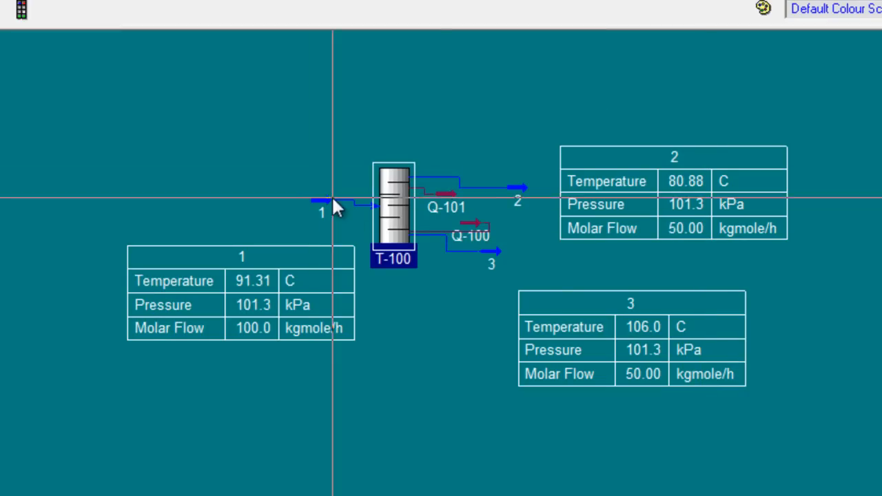
double_click(331, 202)
click(251, 148)
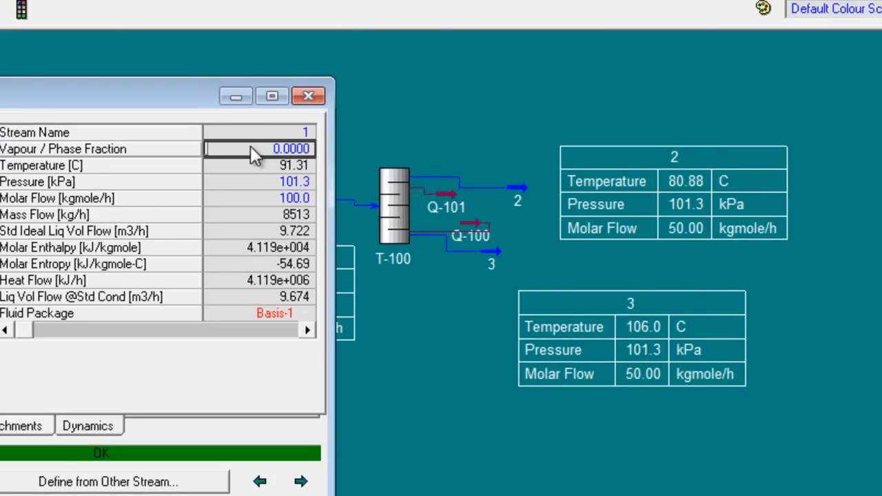
text(1)
key(Return)
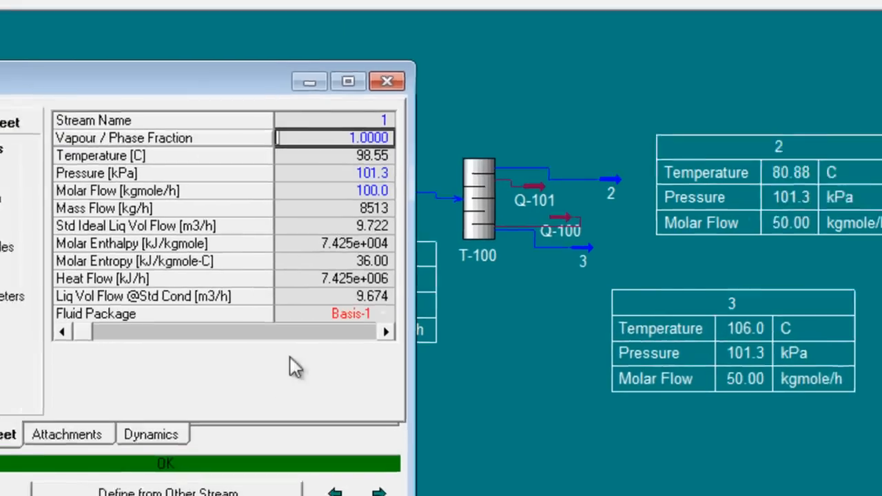
click(635, 37)
Step: Review column T-100's performance, clear its external reflux ratio, and check problem 3's total-reflux requirement in Word
double_click(734, 193)
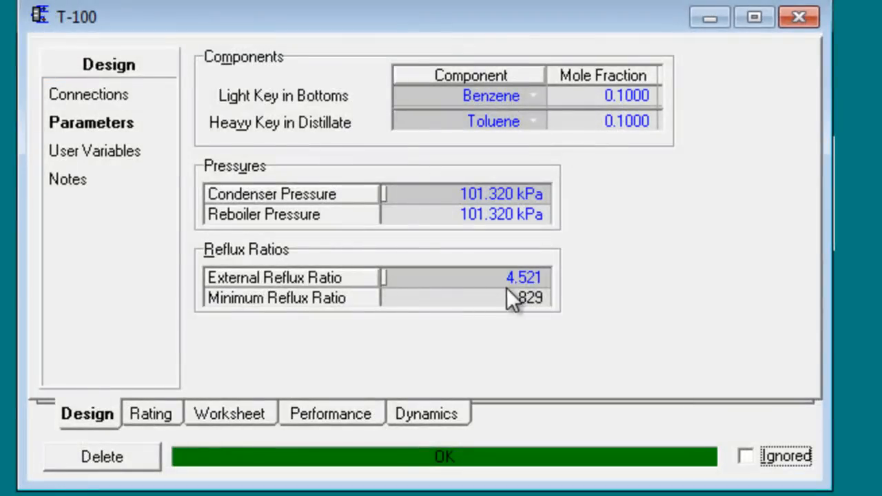
click(510, 276)
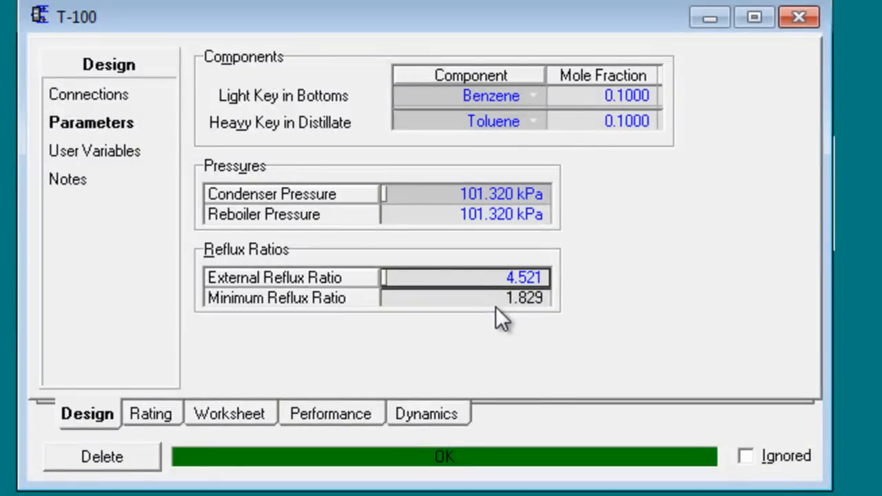
key(BackSpace)
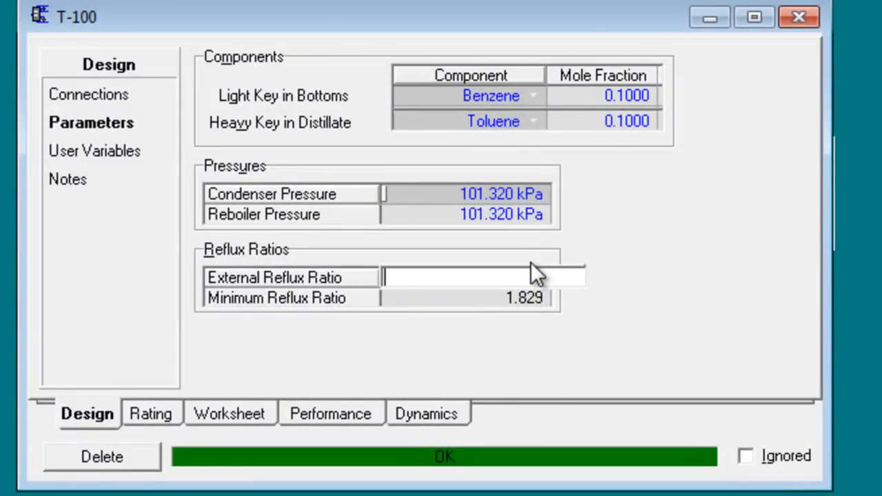
key(Return)
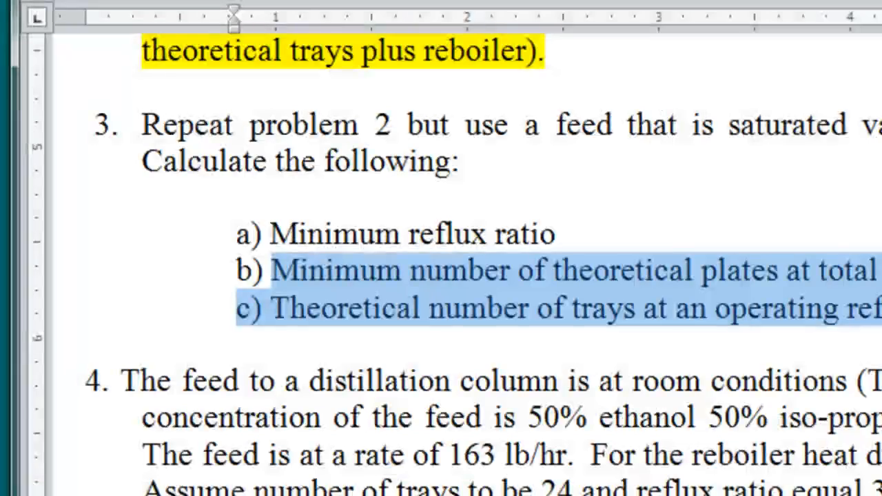
click(629, 277)
drag(271, 271, 334, 273)
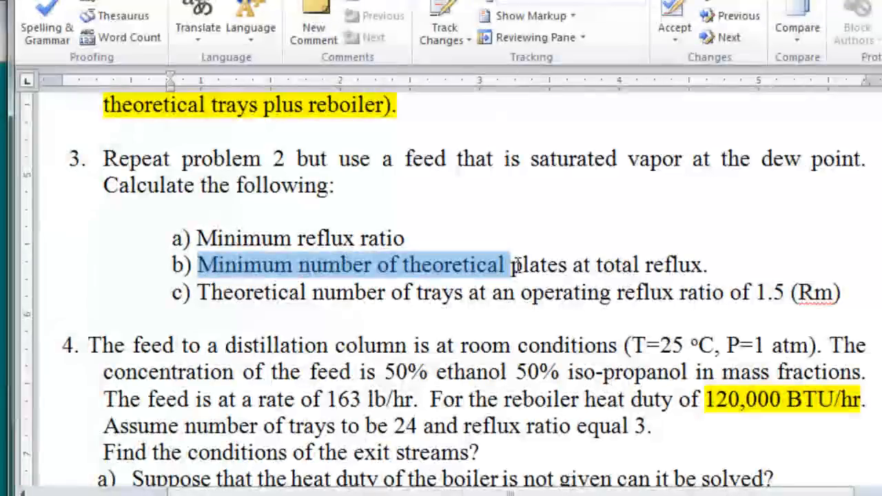
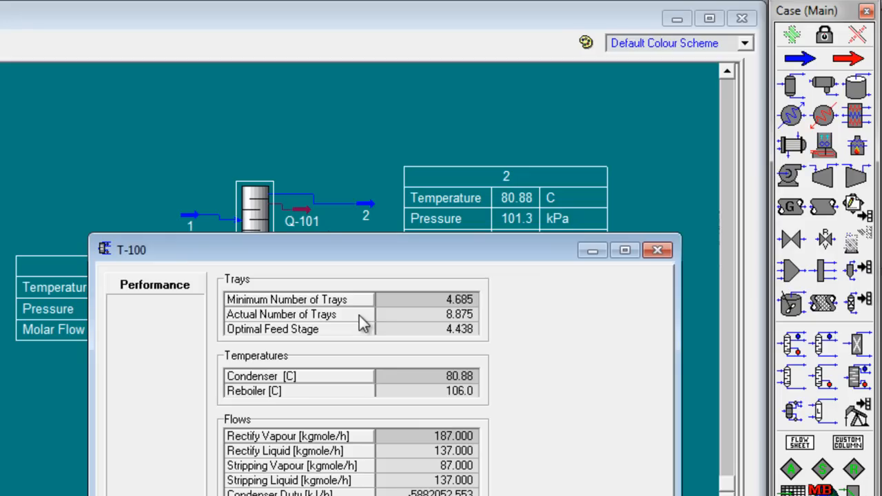
Step: Check column T-100's actual number of trays, and read problem 3's part c in Word on trays at 1.5 times minimum reflux
click(359, 318)
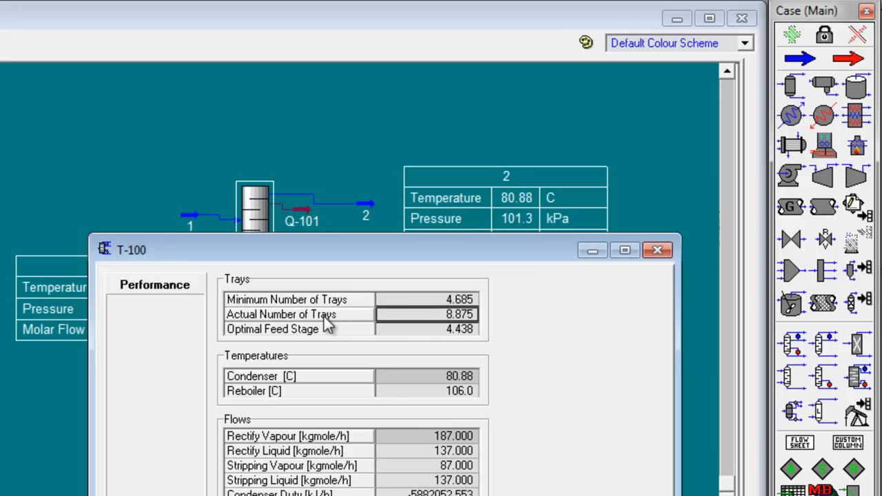
click(294, 495)
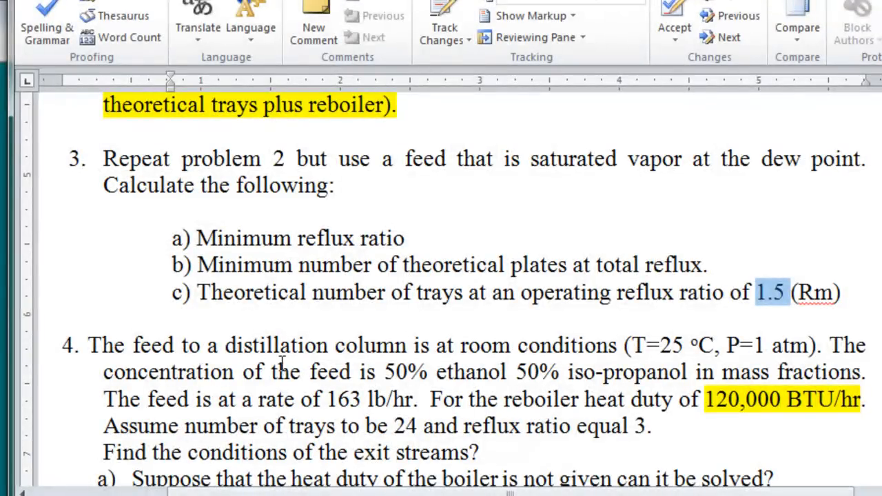
drag(217, 293, 565, 299)
click(341, 338)
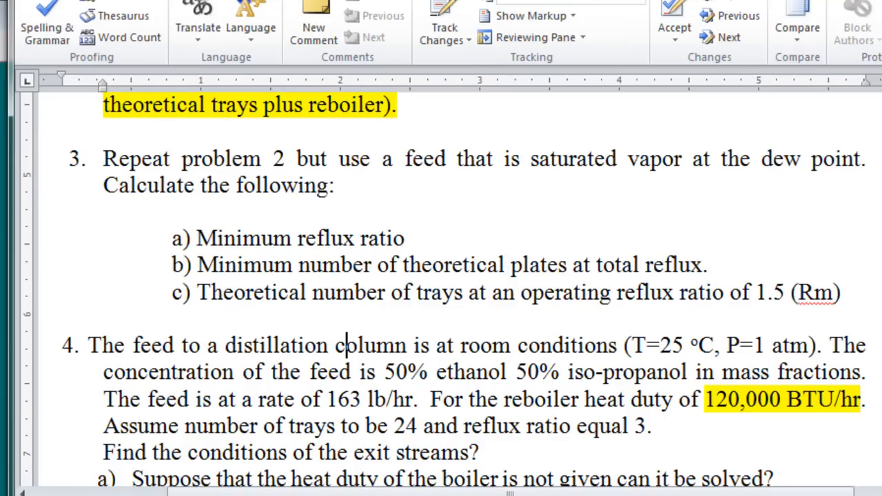
drag(759, 298, 843, 296)
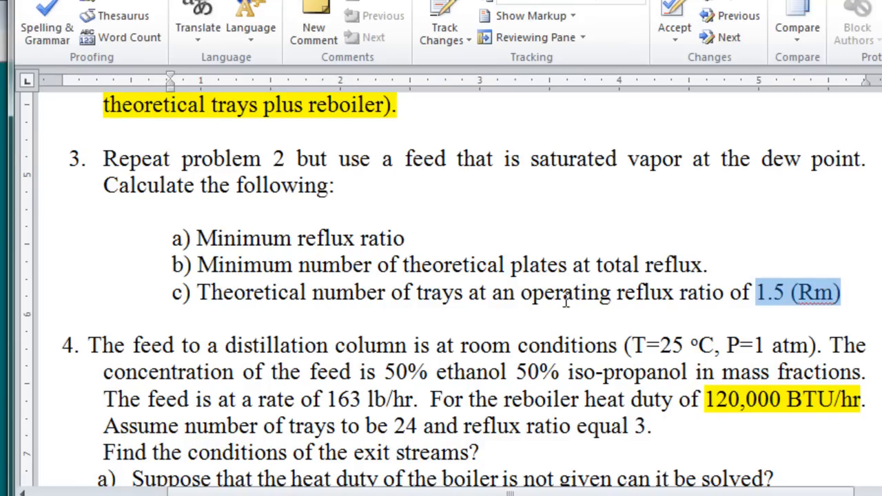
drag(184, 293, 840, 305)
click(840, 305)
Step: Read problem 4 in the Word document, examining the feed conditions and the ethanol and iso-propanol composition
scroll(318, 324, down, 2)
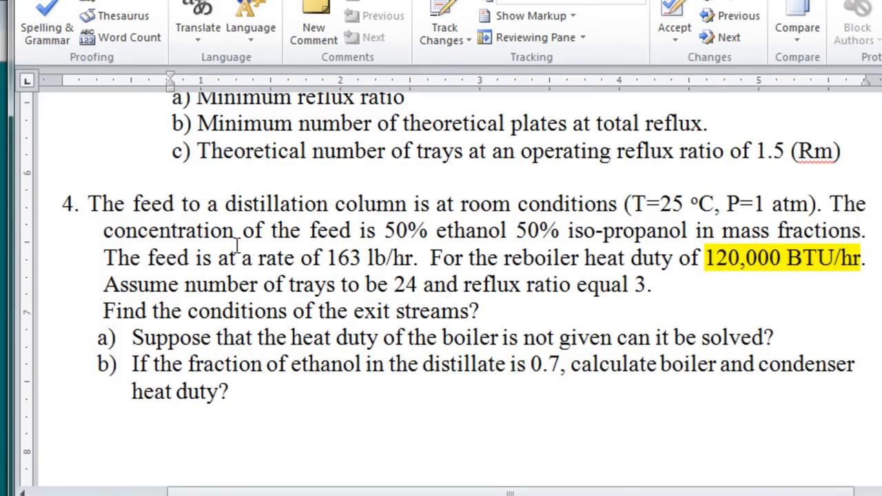
click(100, 204)
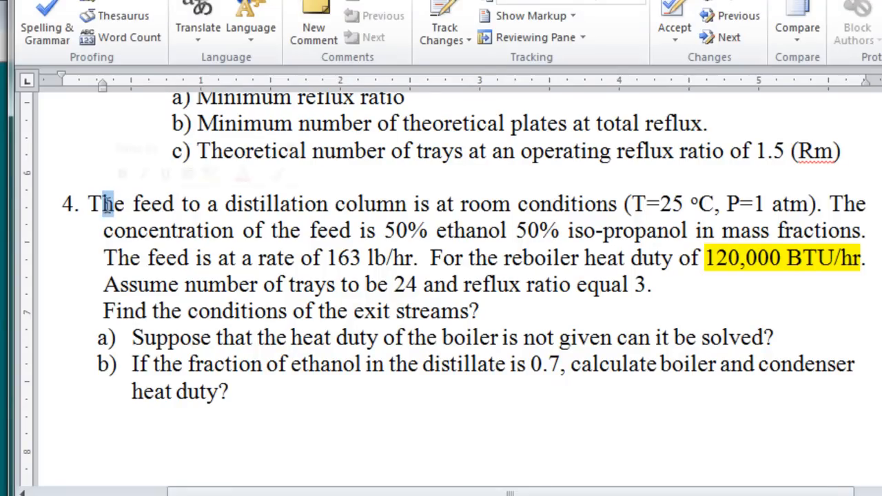
drag(90, 204, 644, 204)
click(271, 231)
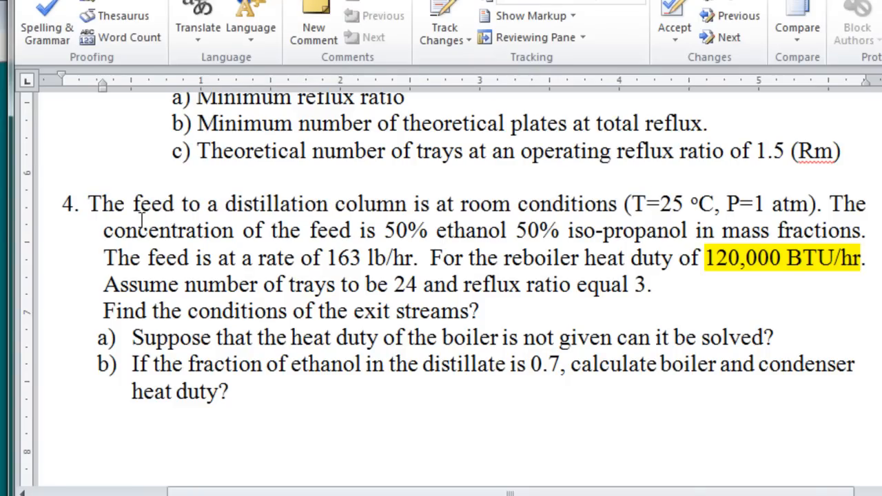
drag(436, 231, 491, 238)
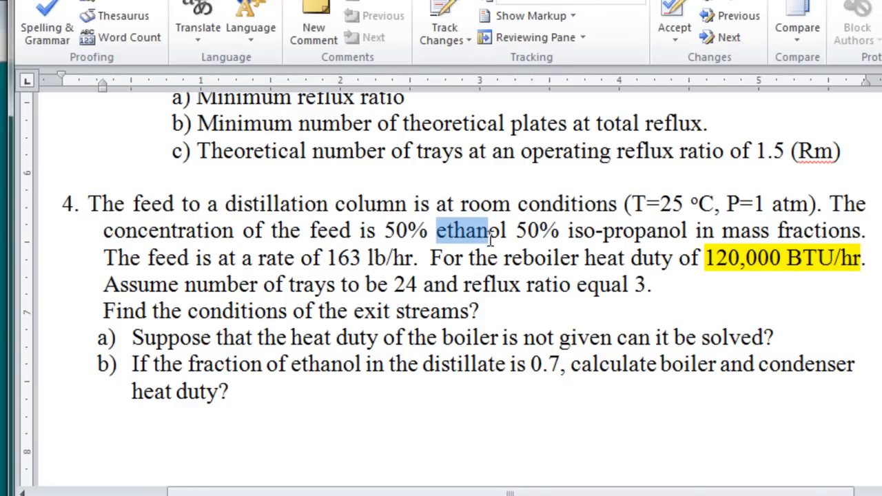
drag(545, 231, 689, 232)
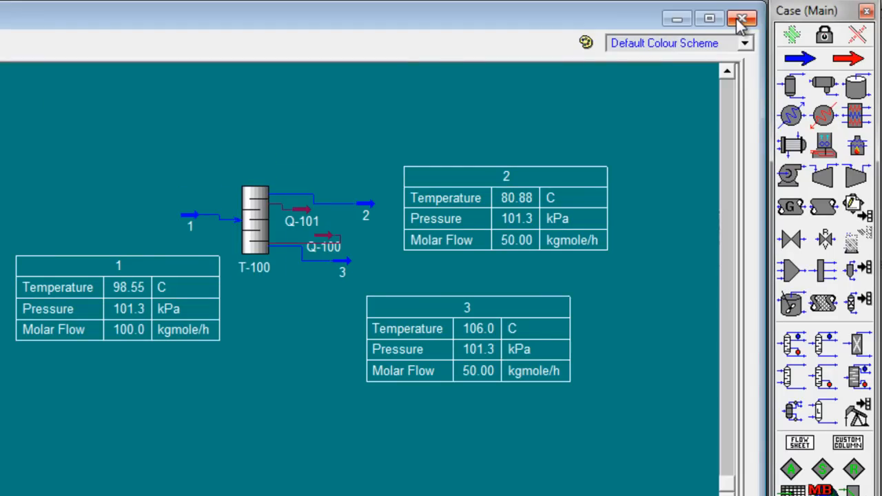
Step: Switch to HYSYS, replace the finished case with a new one, and add a component list, checking problem 4's components in Word
click(741, 20)
click(663, 250)
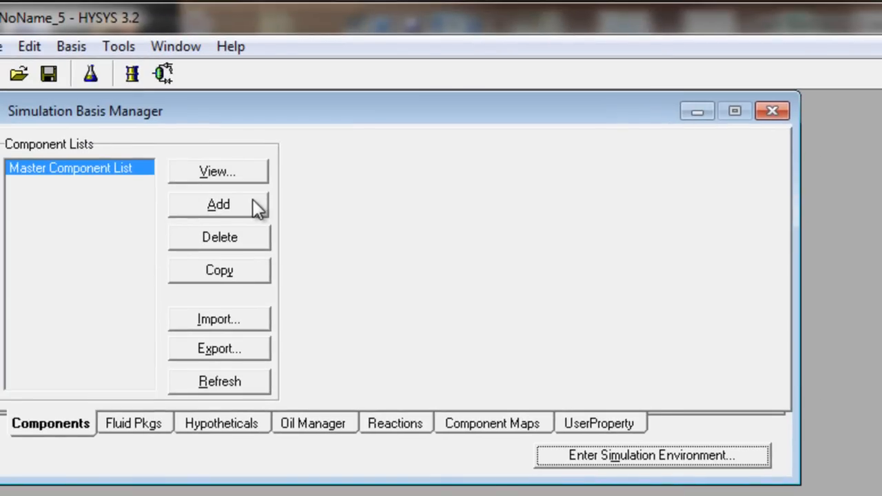
click(252, 208)
key(alt+Tab)
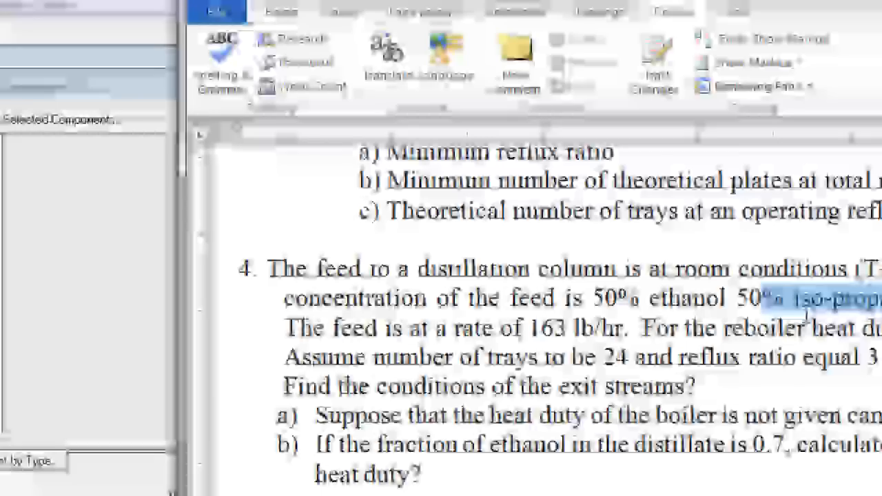
key(alt+Tab)
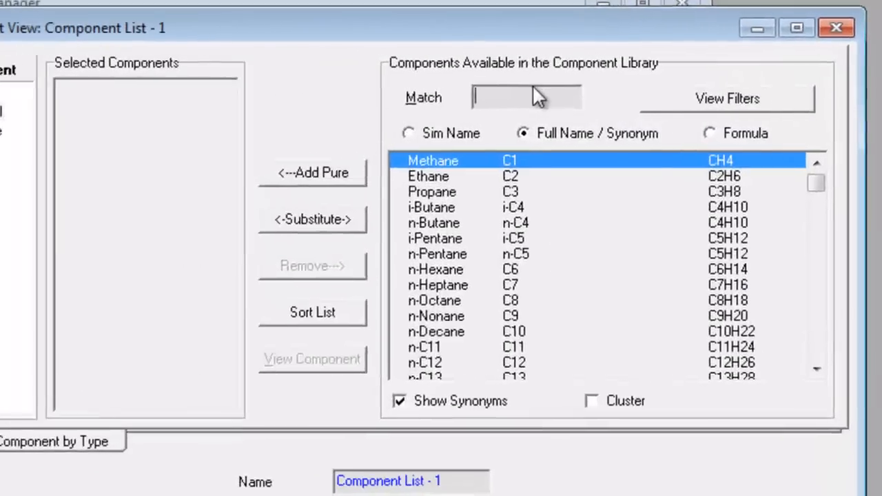
Step: Add Ethanol and 2-Propanol (IsoPropanol) to Component List - 1 and close the list
text(ethanol)
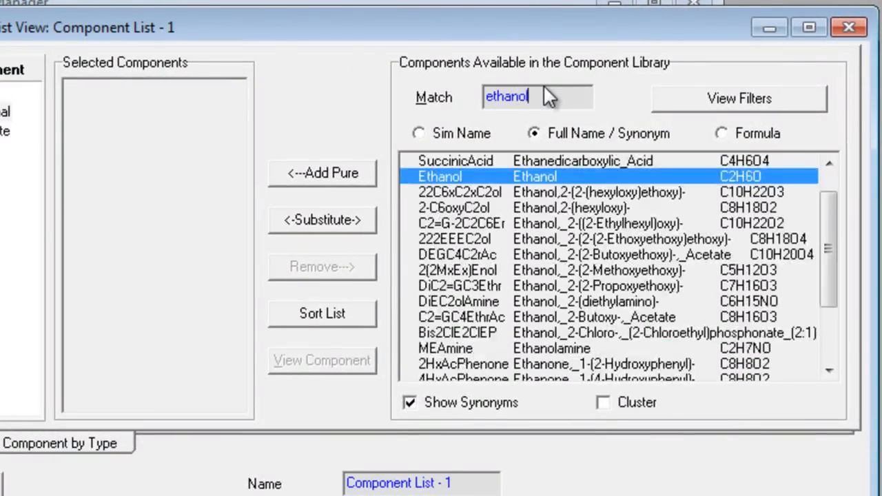
key(Return)
text(i)
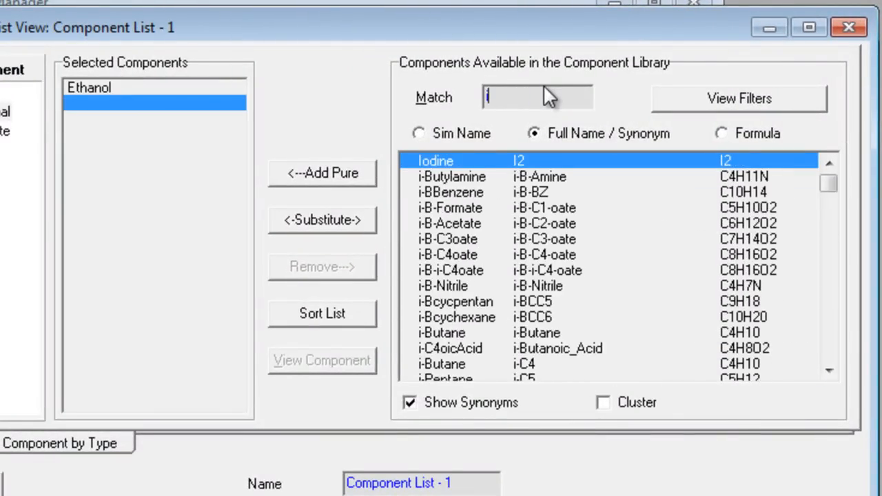
text(prop)
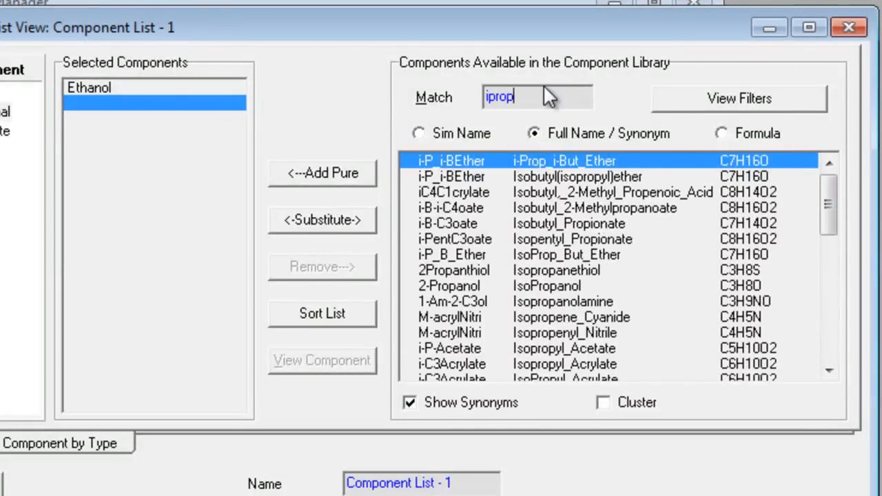
text(anol)
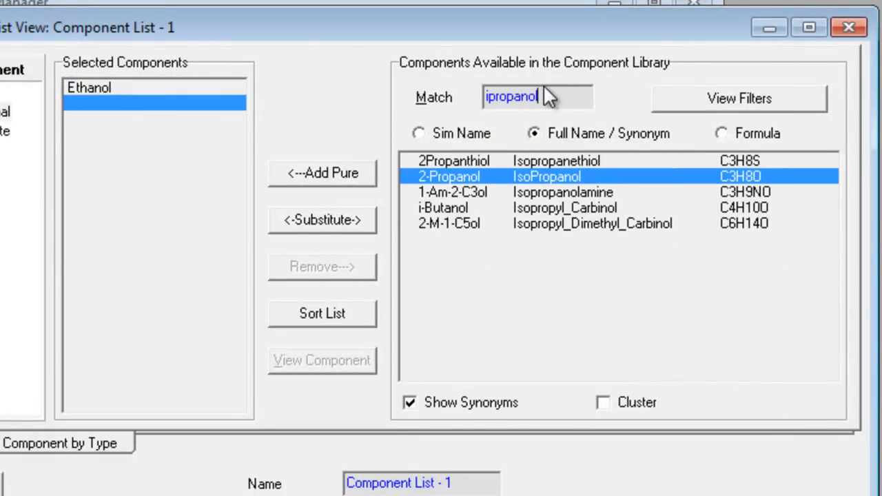
key(Return)
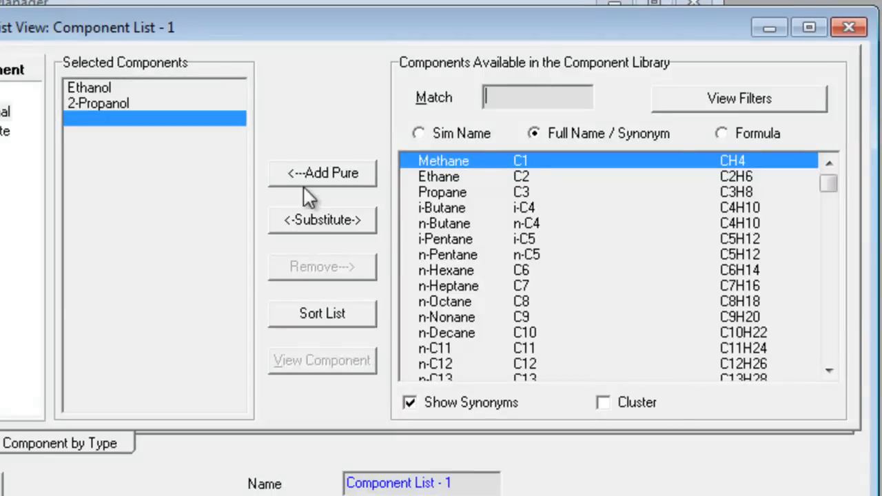
click(849, 28)
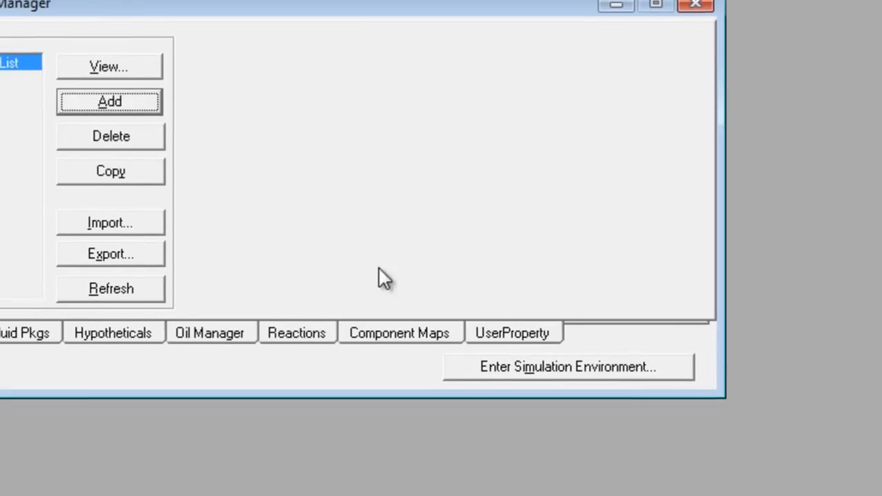
Step: Add a fluid package using the NRTL property package and enter the simulation environment
click(20, 331)
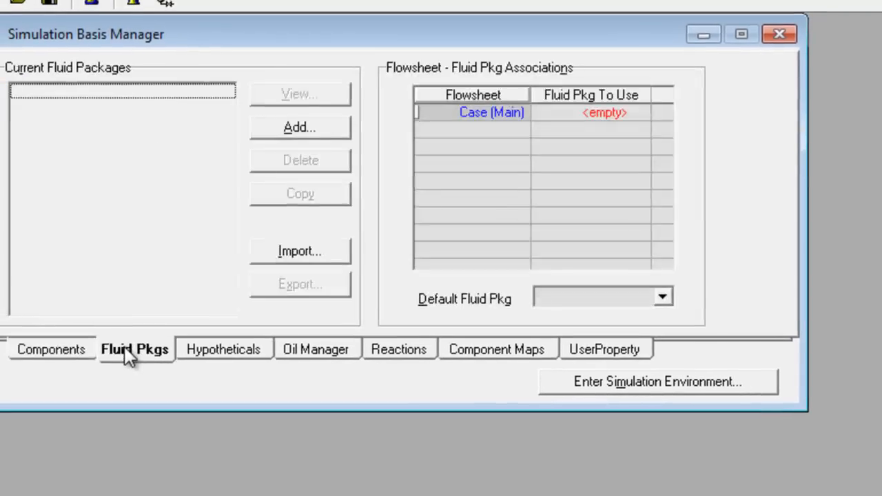
click(311, 132)
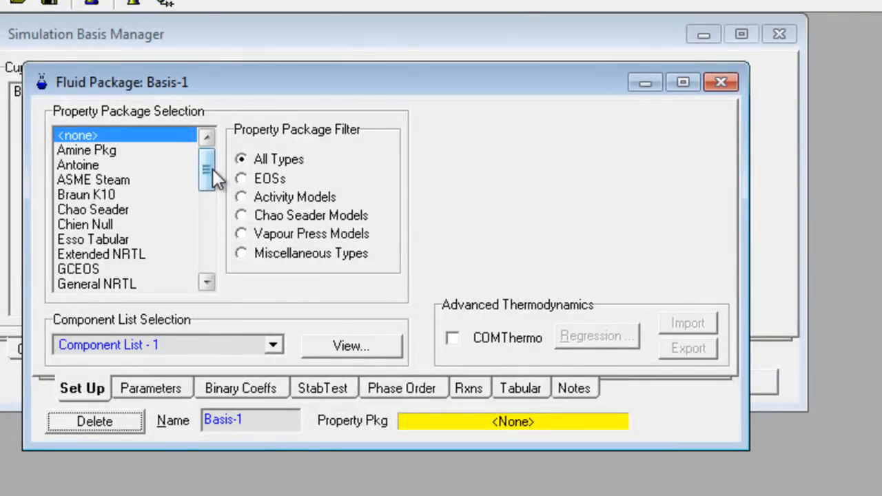
drag(213, 173, 201, 228)
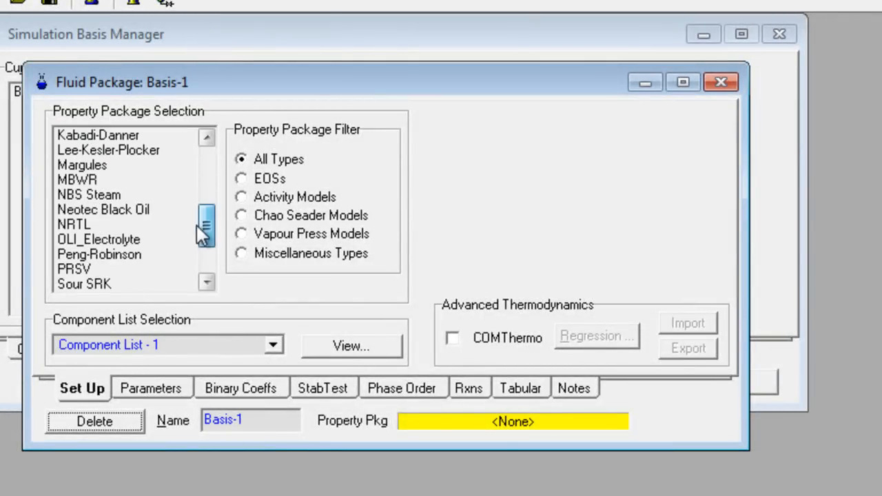
click(152, 228)
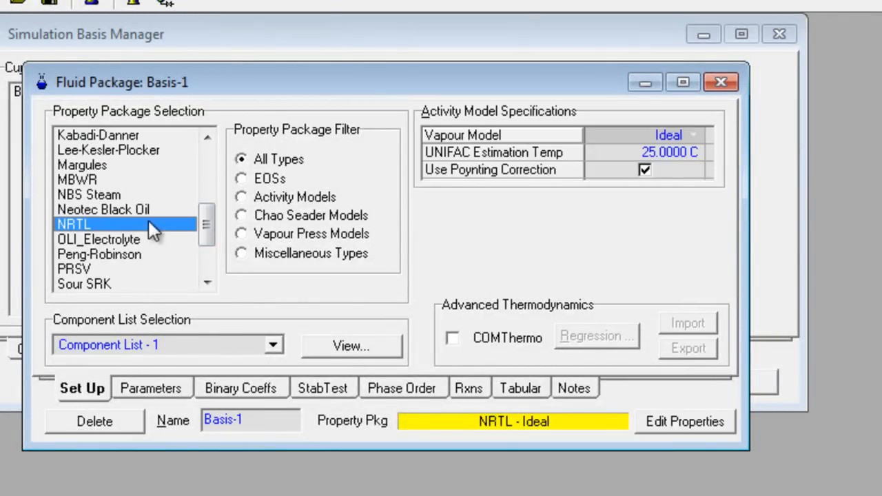
click(722, 84)
click(694, 385)
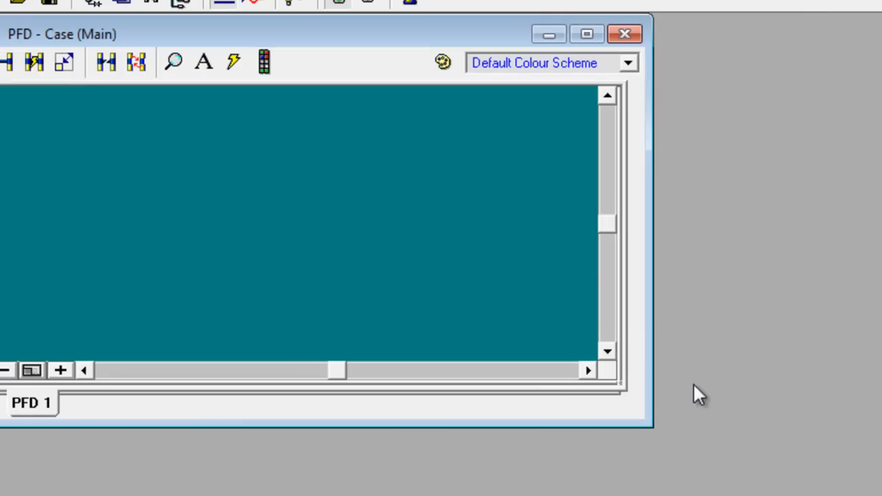
Step: Enlarge the flowsheet window, place a distillation column with condenser and reboiler, and attach new feed stream 1 to its inlet
drag(635, 419, 794, 495)
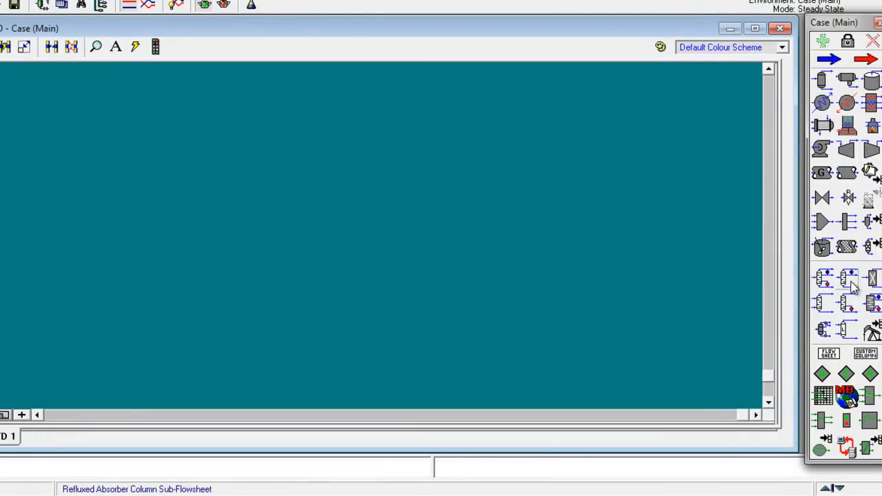
drag(819, 289, 393, 263)
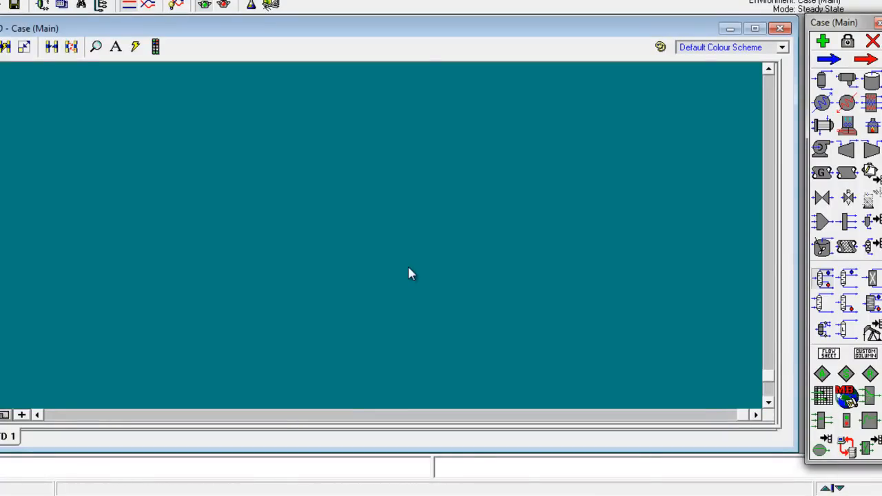
click(515, 206)
drag(308, 207, 396, 186)
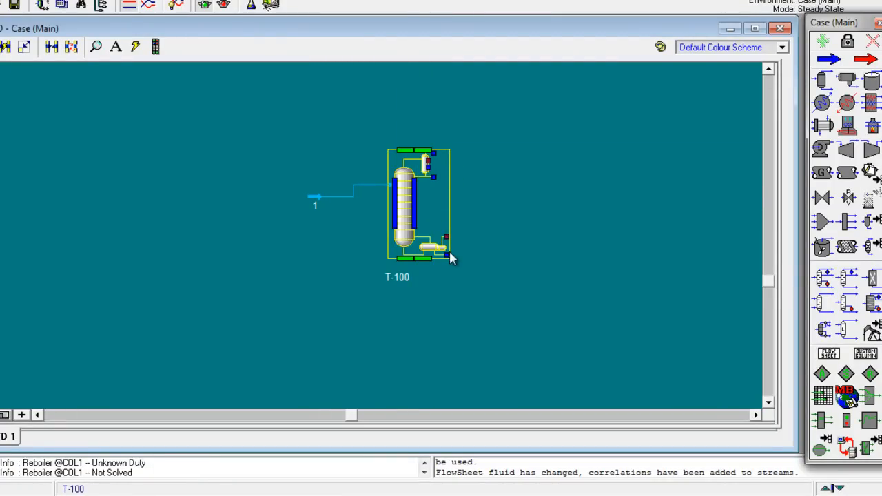
Step: Attach new outlet streams to column T-100's bottoms liquid, top liquid and top vapour outlets
drag(449, 252, 493, 269)
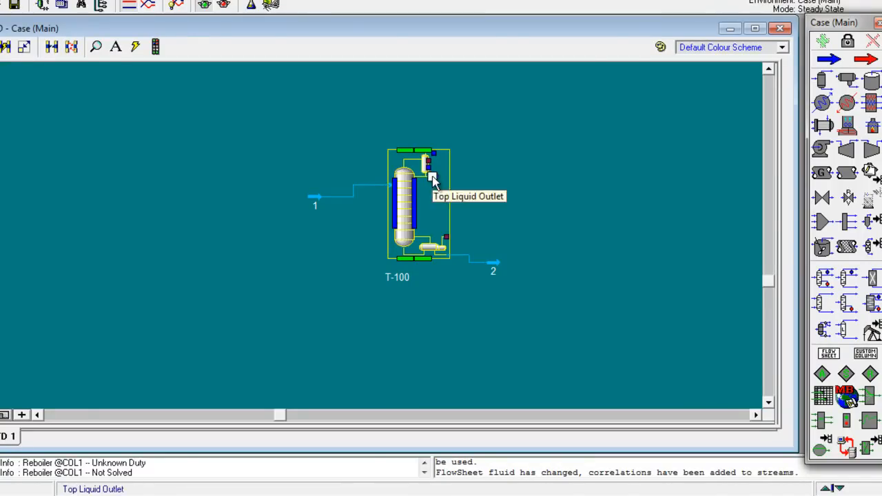
drag(480, 187, 493, 185)
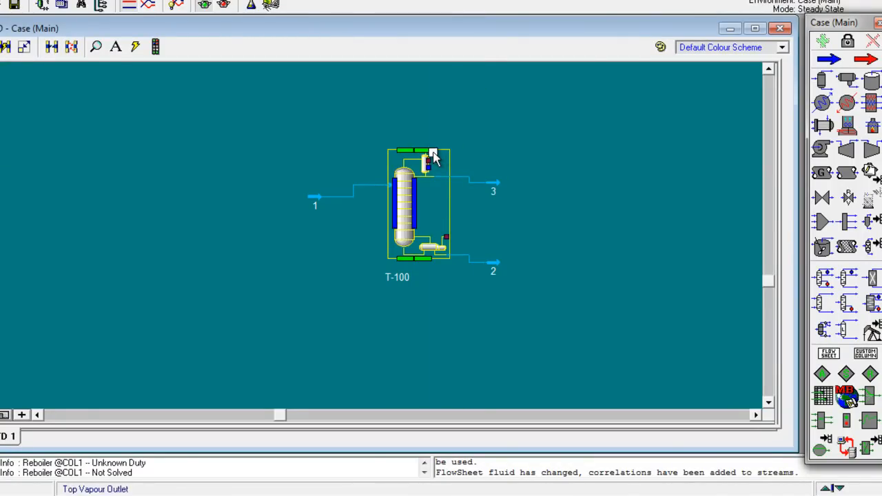
drag(445, 157, 497, 167)
Step: Open column T-100's setup, choose a Total condenser, and name the overhead liquid outlet D and the bottoms liquid outlet B
double_click(408, 202)
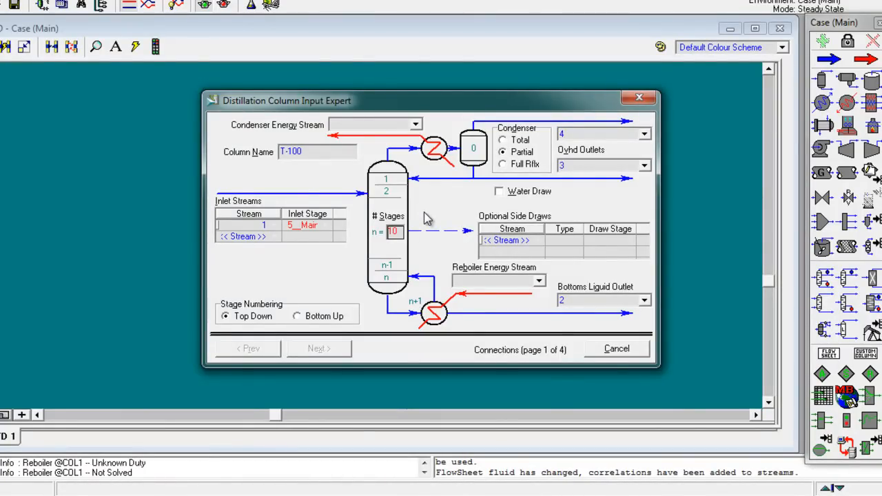
click(502, 116)
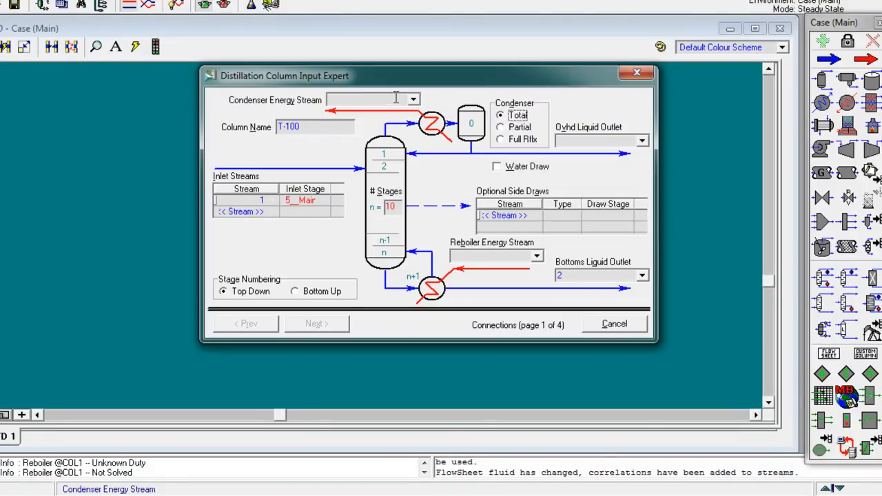
click(593, 143)
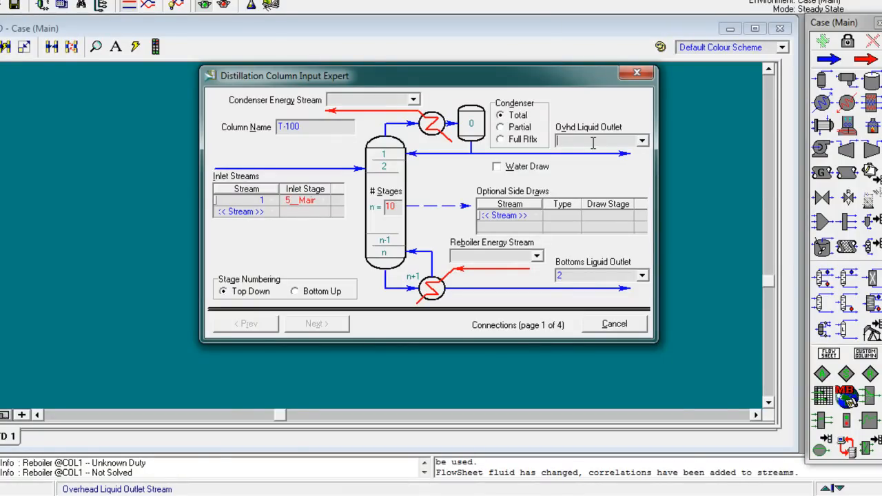
text(D)
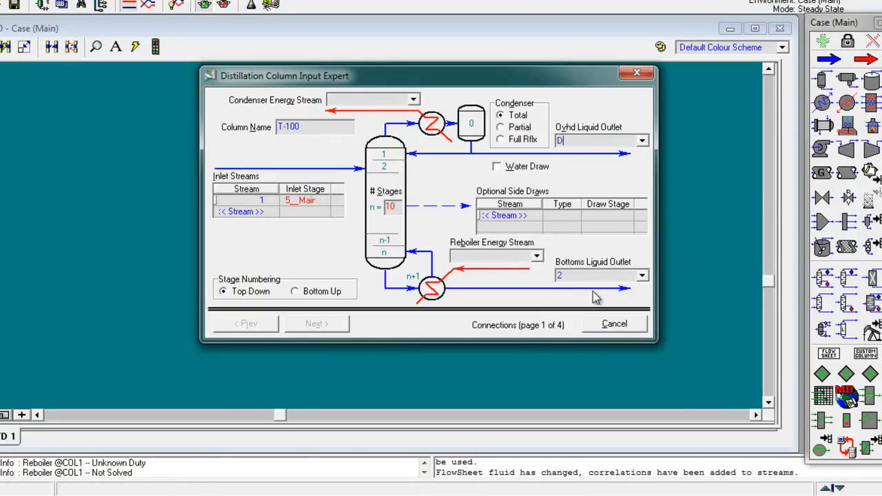
click(593, 276)
text(B)
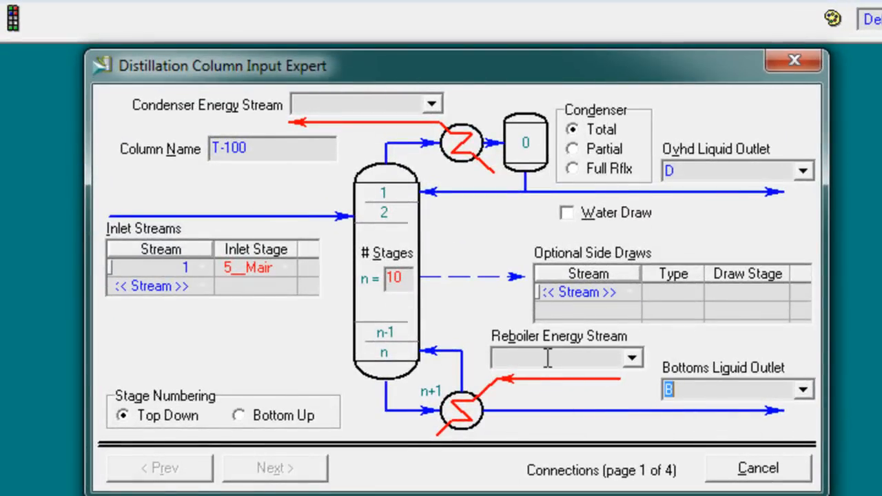
Step: Name the reboiler energy stream Qb and the condenser energy stream Qd in column T-100's connections
click(547, 359)
text(Qb)
click(354, 109)
text(Q)
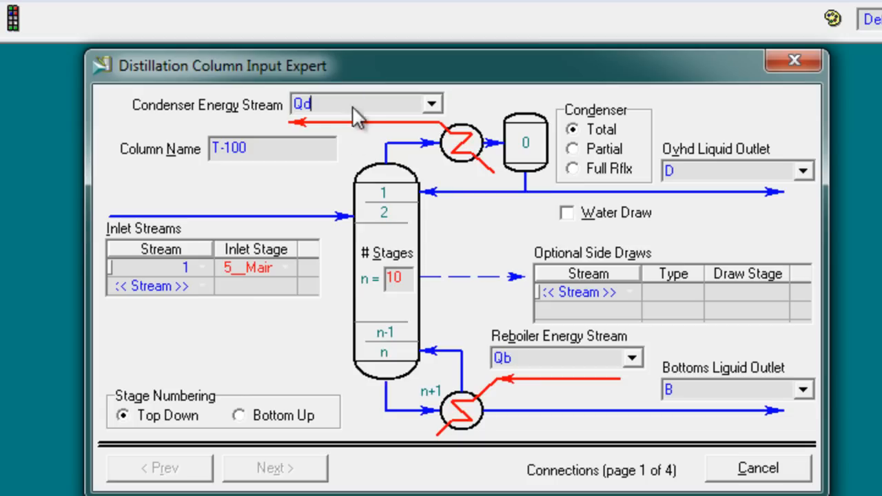
click(183, 267)
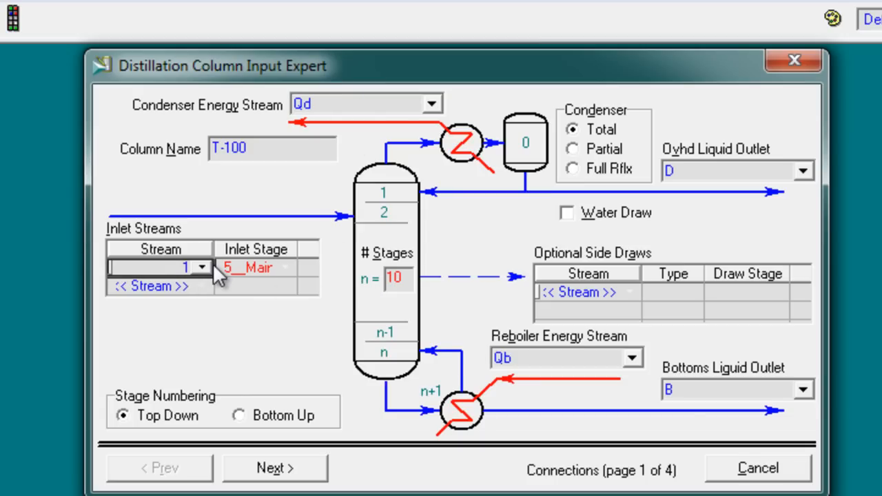
Step: Rename column T-100's inlet stream to Feed
text(F)
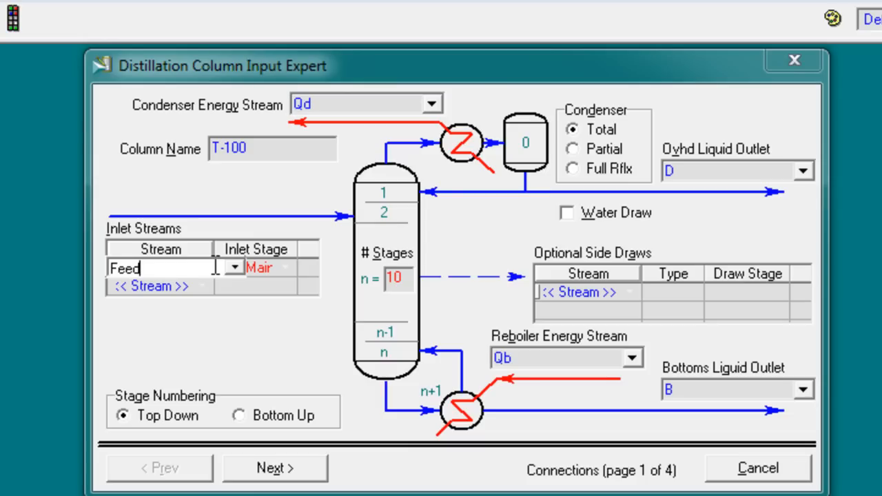
text(eed)
key(Return)
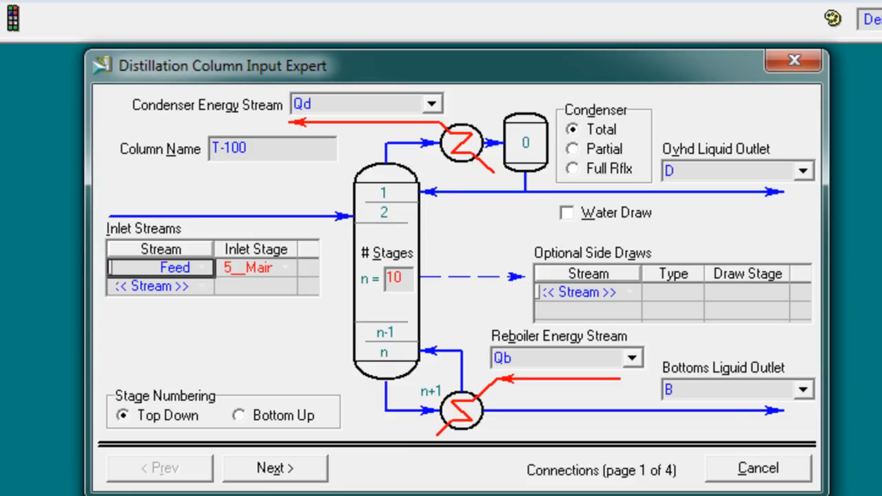
Step: Check problem 4's tray count in the Word lab sheet and set column T-100's number of stages to 24 in HYSYS
key(alt+Tab)
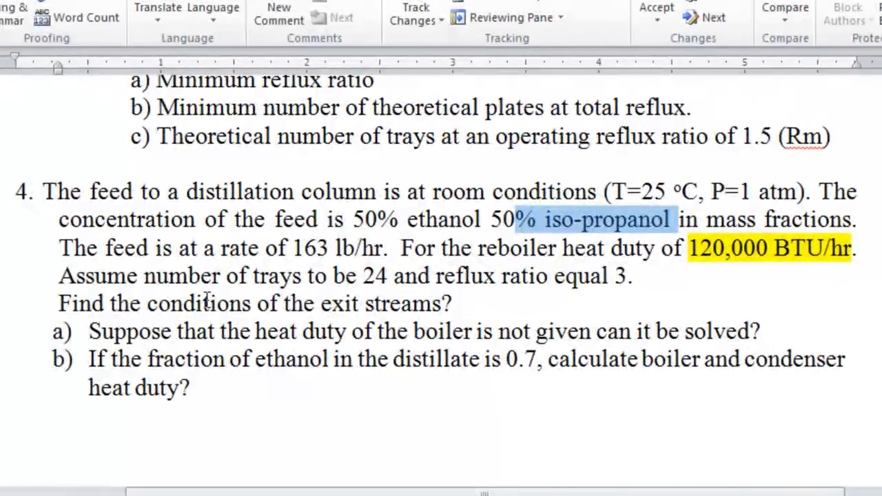
drag(58, 248, 149, 255)
click(149, 251)
drag(85, 273, 353, 275)
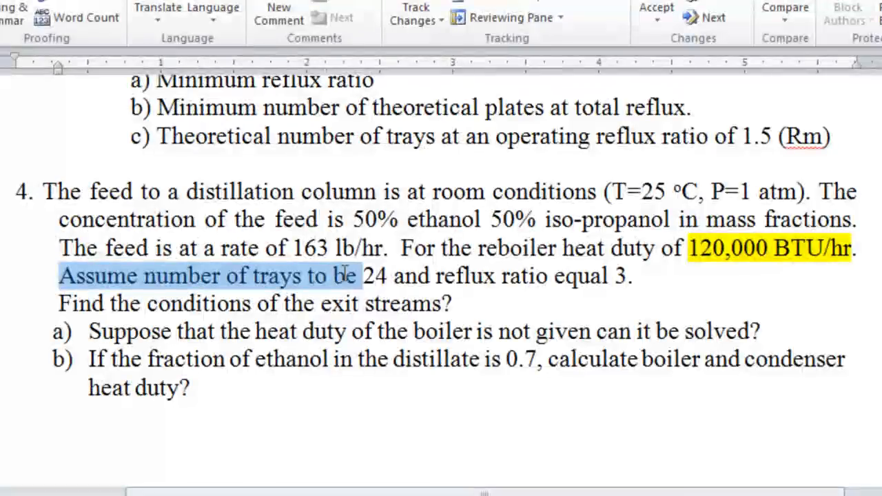
click(365, 275)
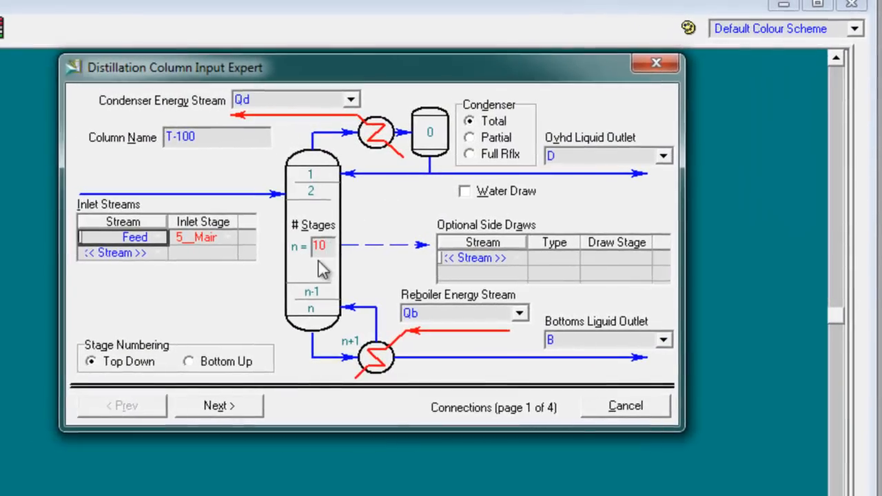
click(198, 245)
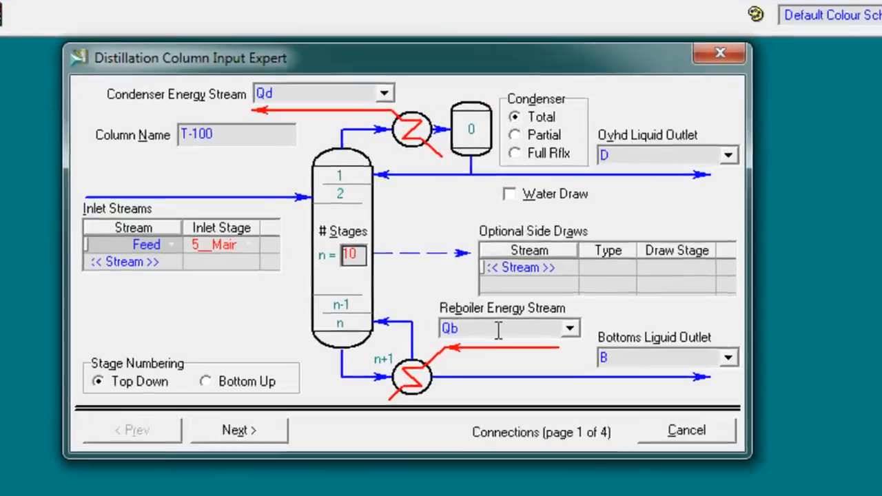
text(24)
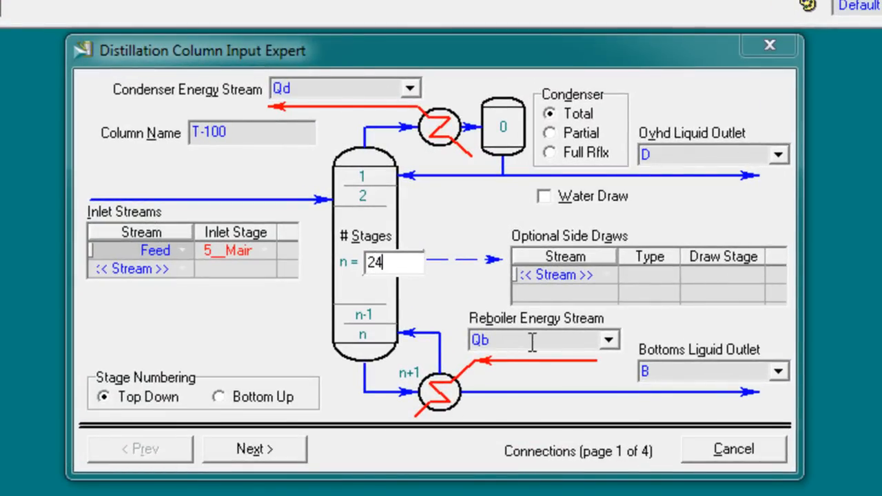
key(Return)
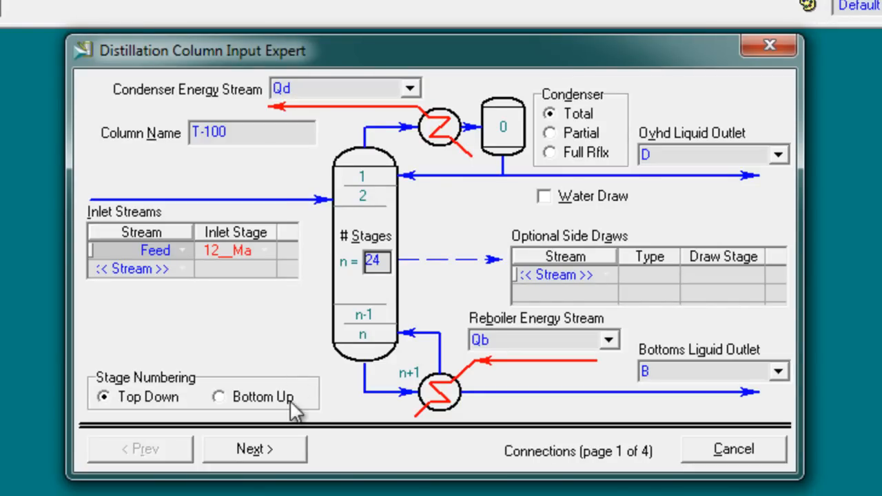
Step: Continue to the column's pressure profile and set the condenser pressure to 1 atm
click(295, 450)
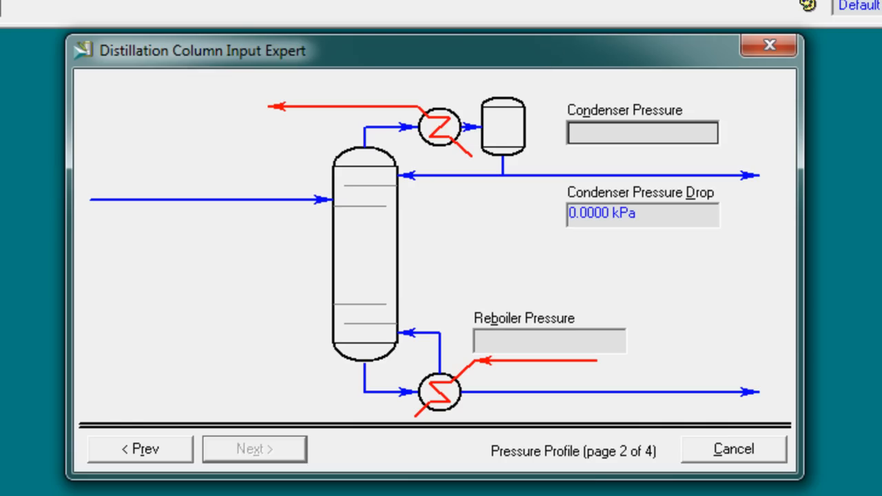
click(258, 2)
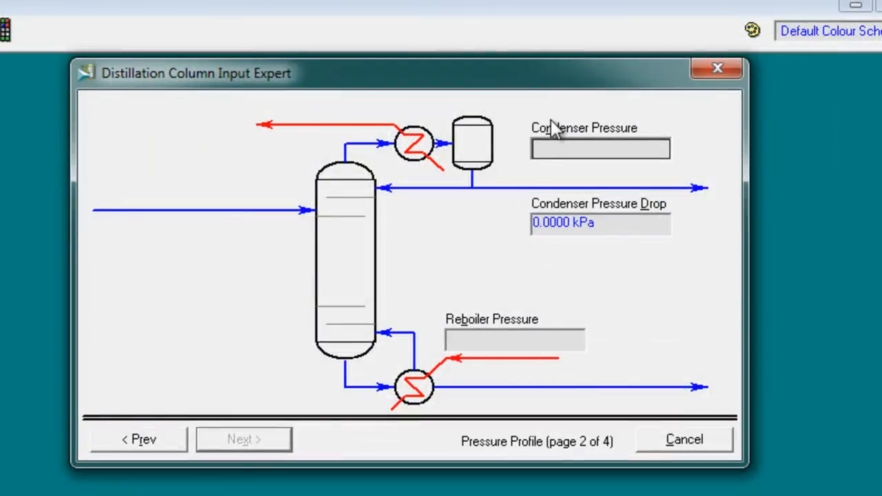
text(1a)
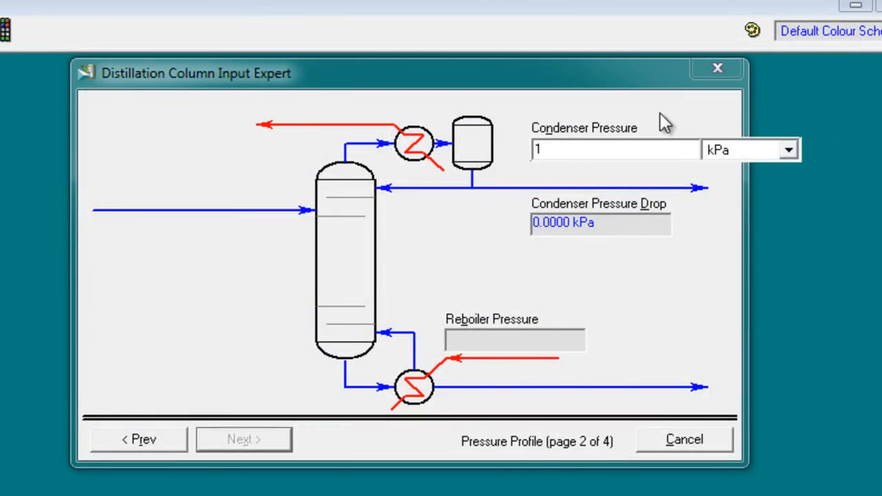
click(729, 149)
click(726, 256)
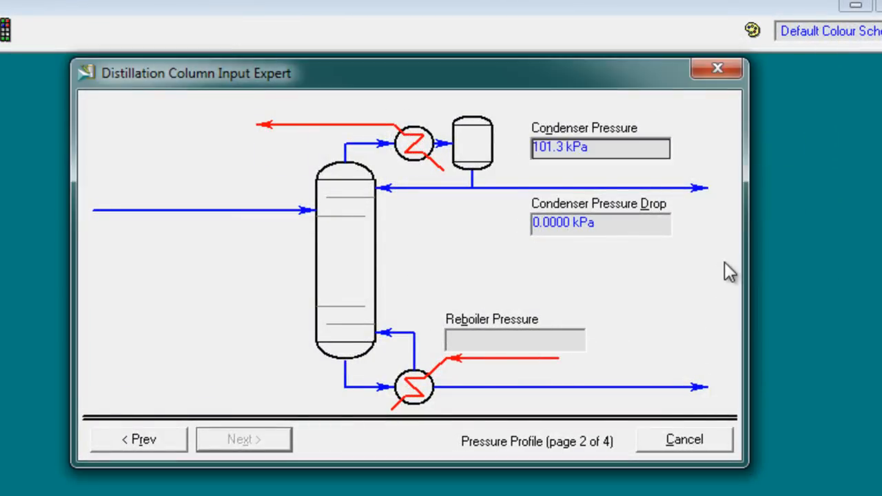
Step: Set the column's reboiler pressure to 1 atm
click(534, 335)
text(1)
click(664, 358)
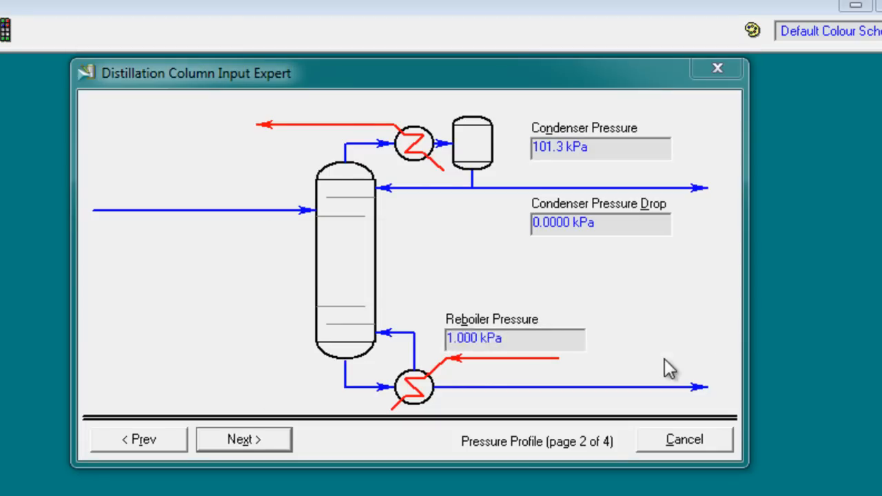
click(710, 237)
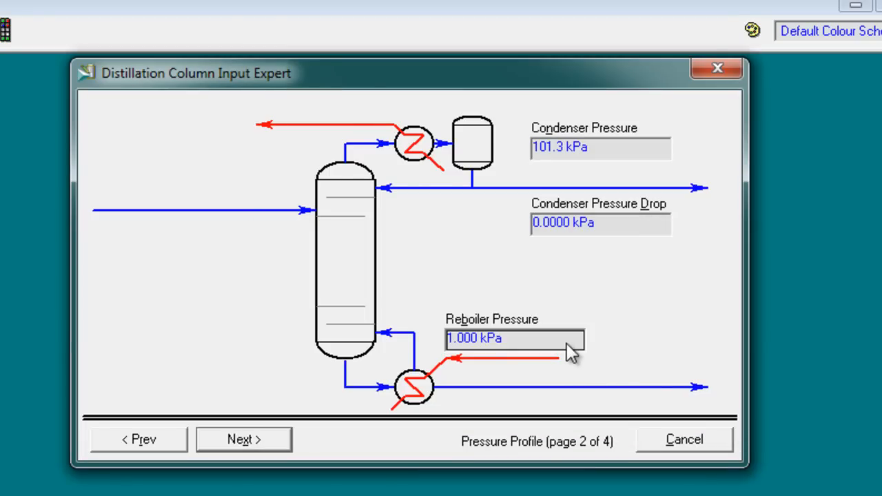
text(1)
click(670, 341)
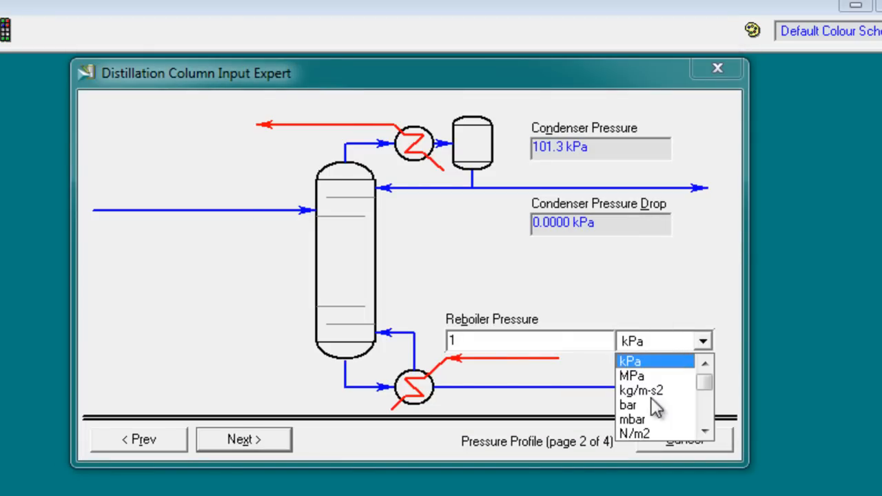
click(703, 432)
click(673, 433)
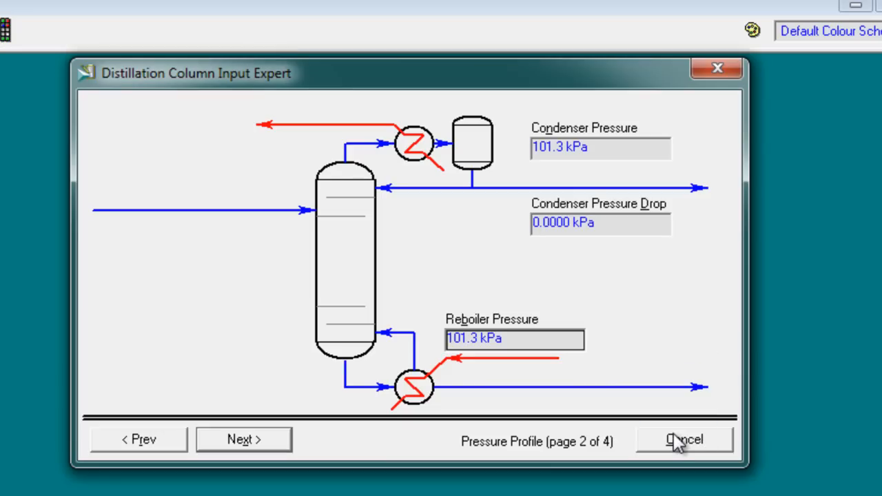
Step: Enter 25 °C as the optional temperature estimate for both the condenser and the reboiler
click(251, 447)
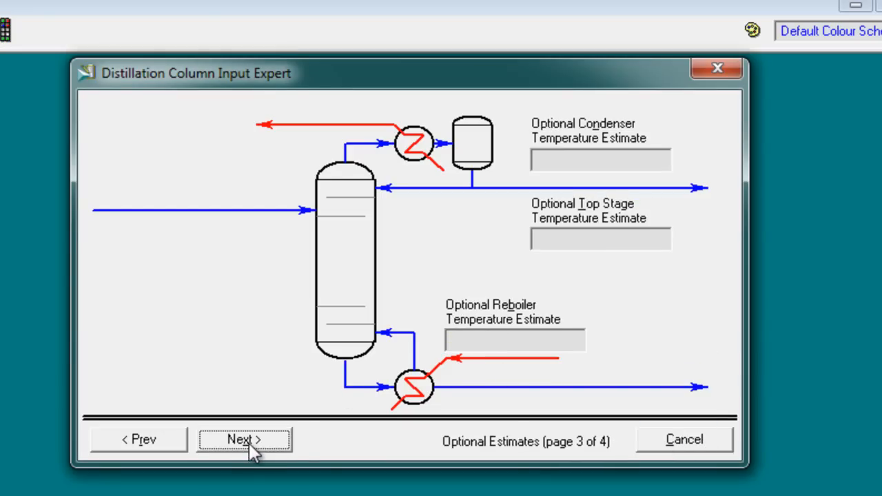
click(607, 161)
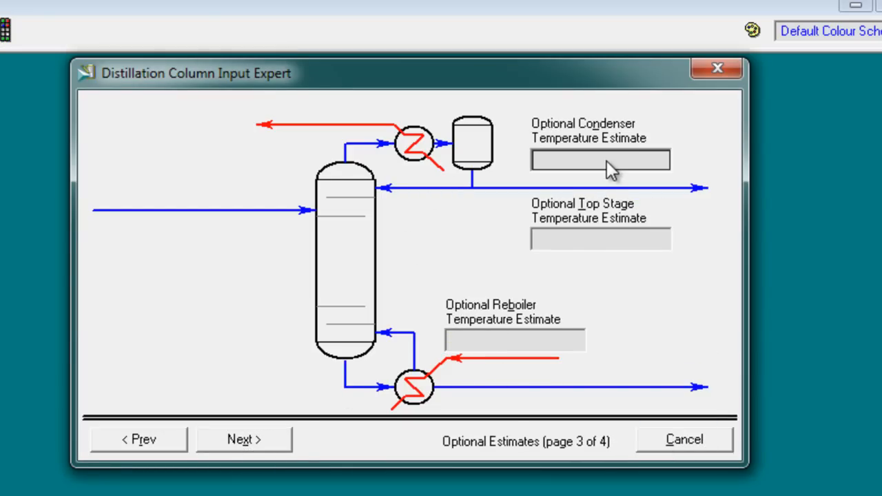
text(25)
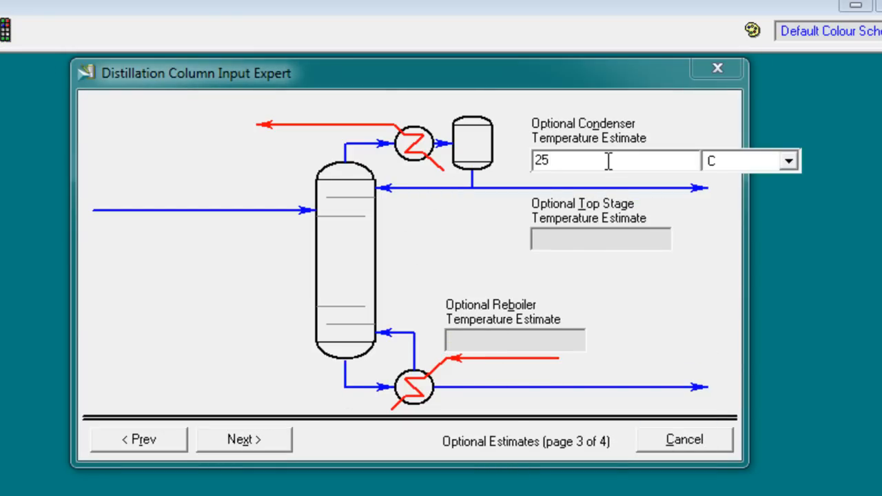
click(502, 342)
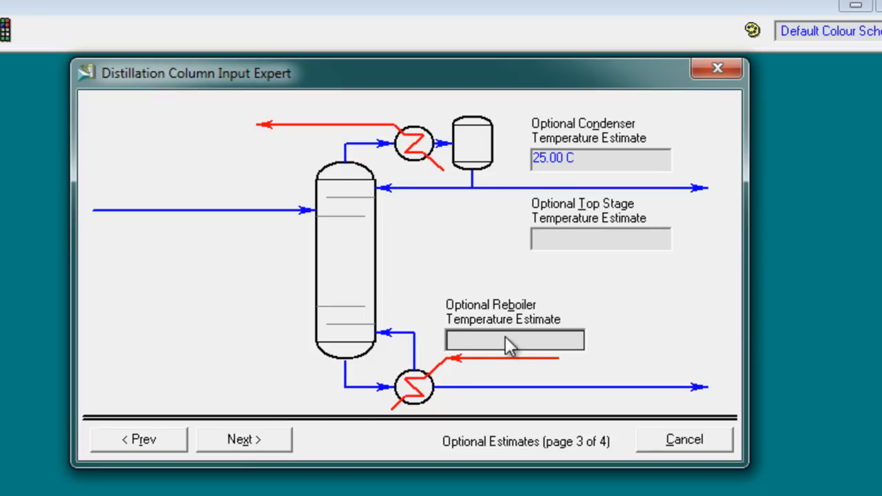
text(25)
Step: Check the reflux ratio in the lab sheet, enter 3 in the column specifications, and finish the column setup
click(265, 440)
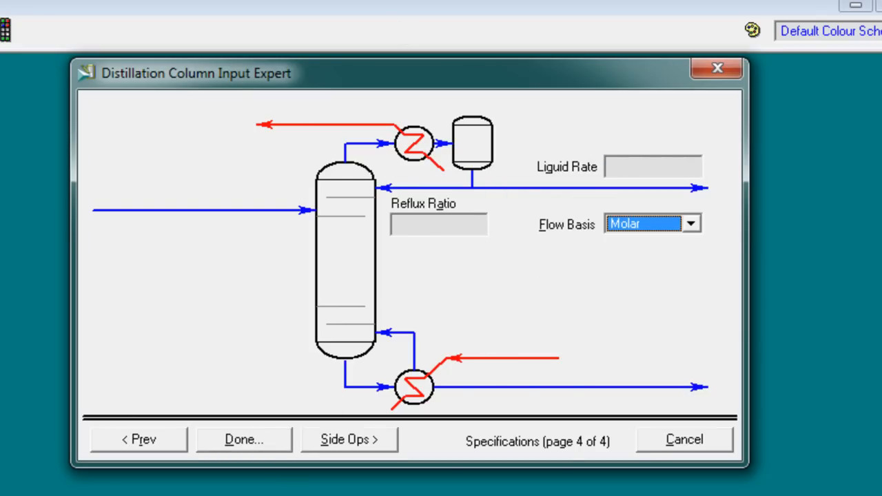
key(alt+Tab)
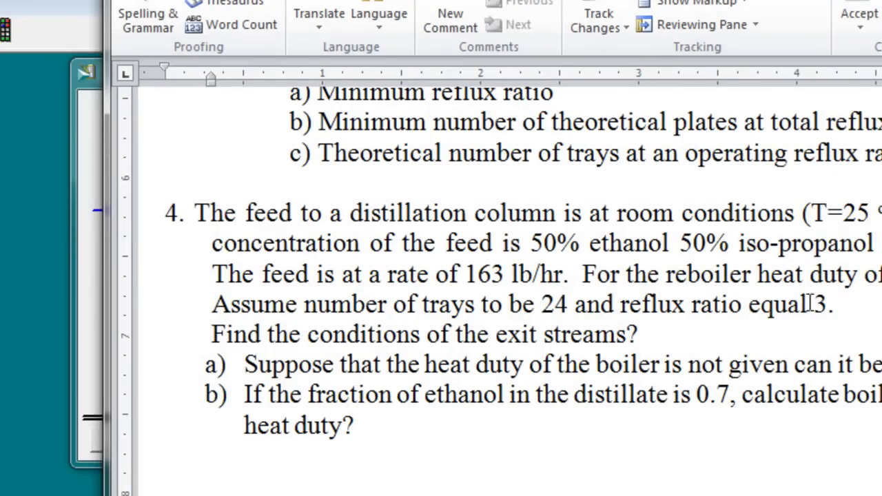
click(83, 158)
click(415, 231)
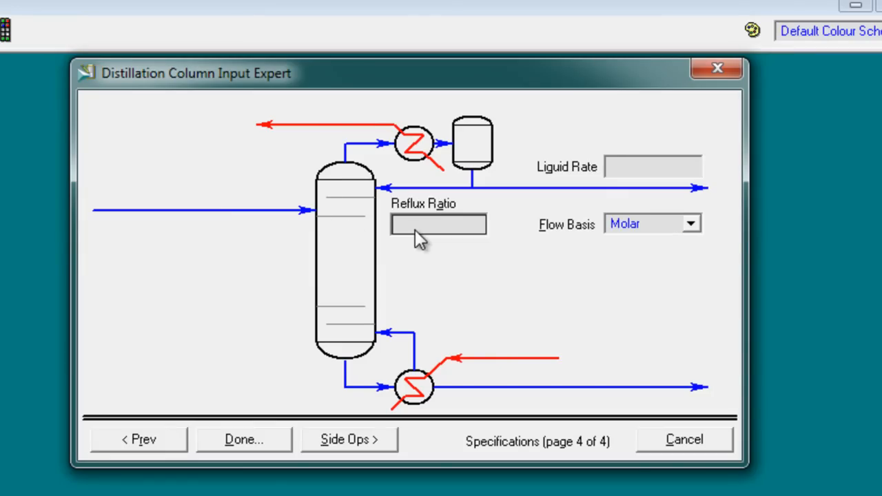
text(3)
key(Return)
click(242, 440)
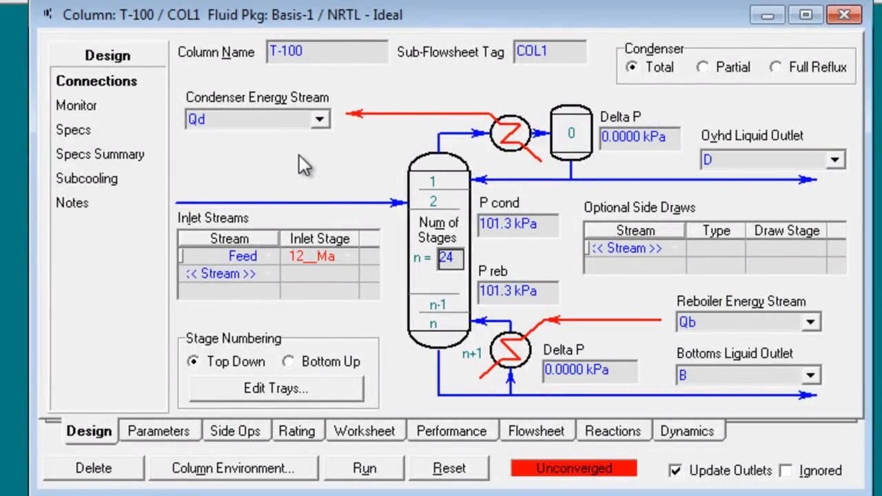
Step: Open column T-100's specification monitor and deactivate the Distillate Rate specification
click(86, 105)
click(103, 85)
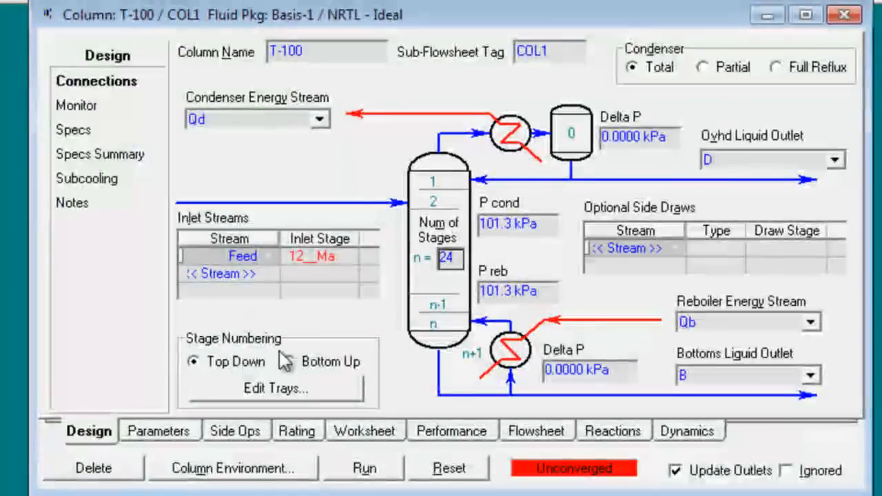
click(95, 110)
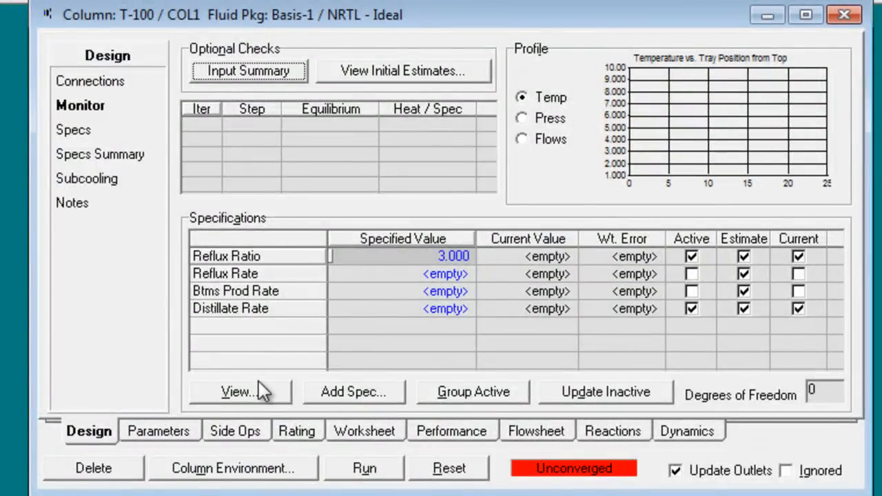
click(691, 309)
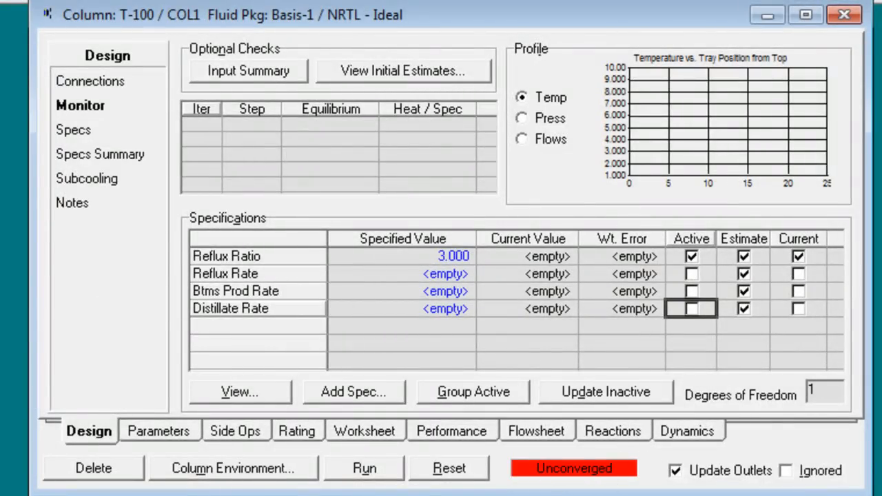
Step: Review in the Word lab sheet what problem 4 asks about the exit streams, keeping the document open
key(alt+Tab)
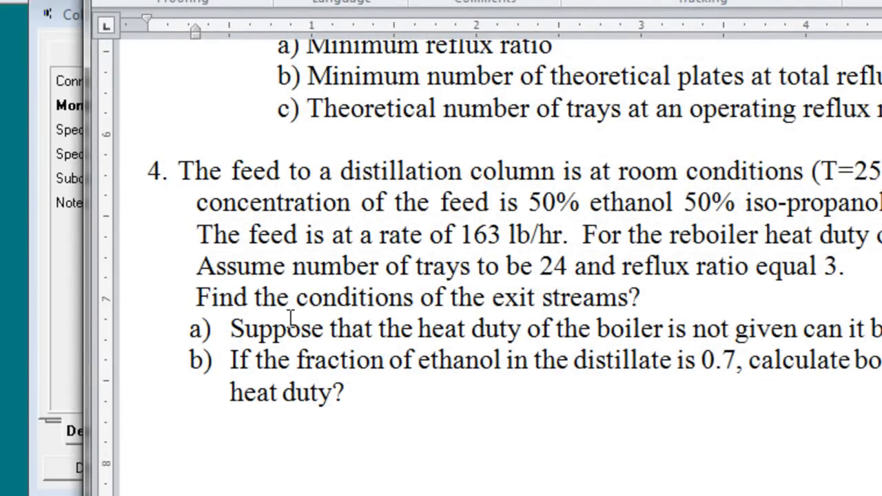
drag(197, 297, 643, 296)
click(644, 296)
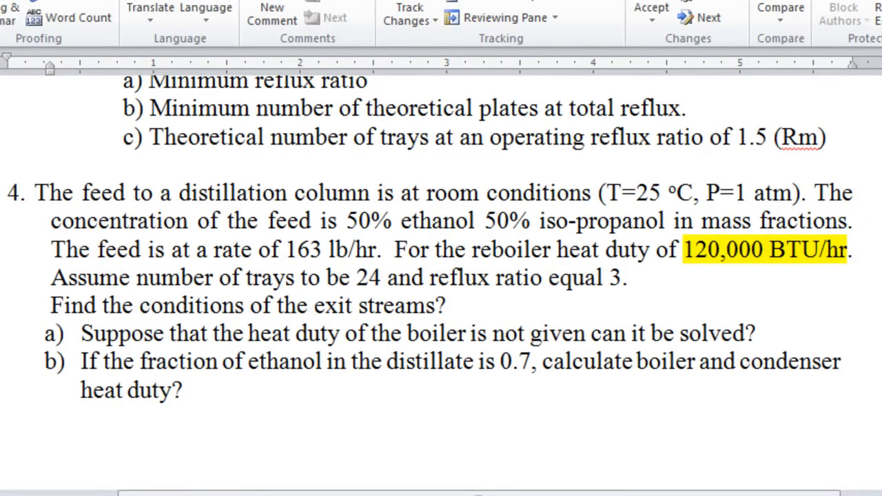
key(alt+F4)
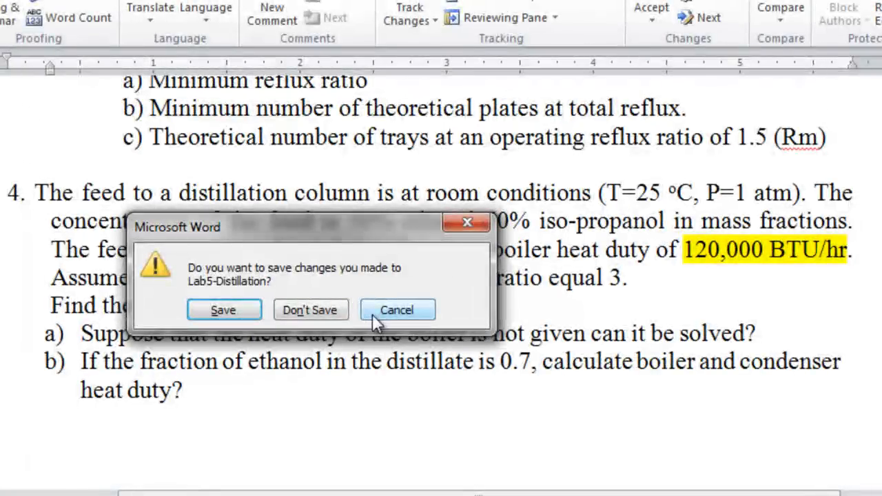
click(376, 323)
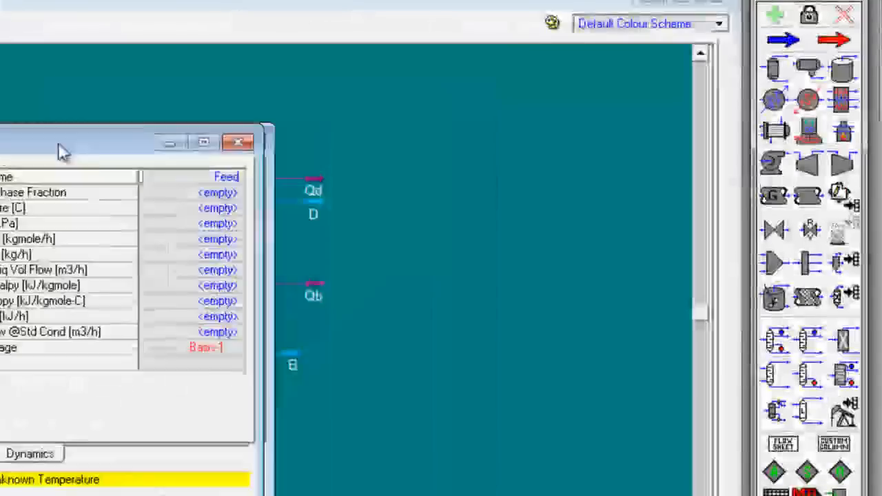
Step: Set the Feed stream's temperature to 25 °C and its pressure to 1 atm
drag(57, 142, 423, 137)
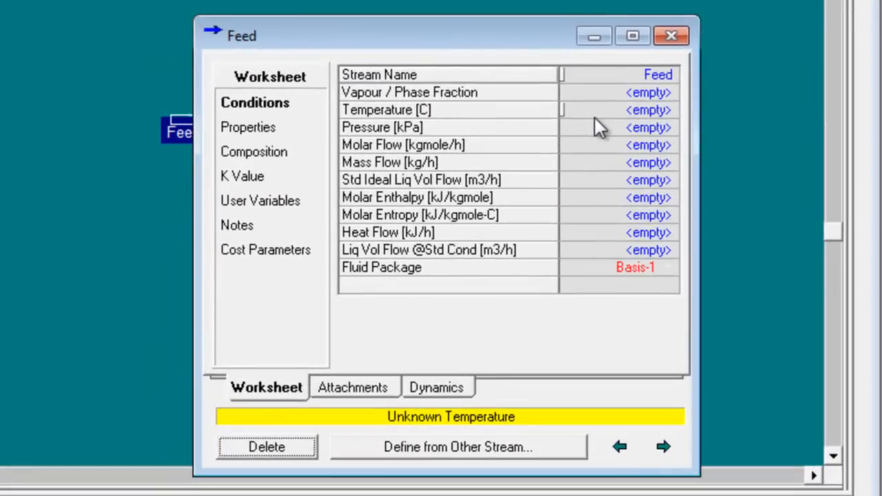
click(505, 226)
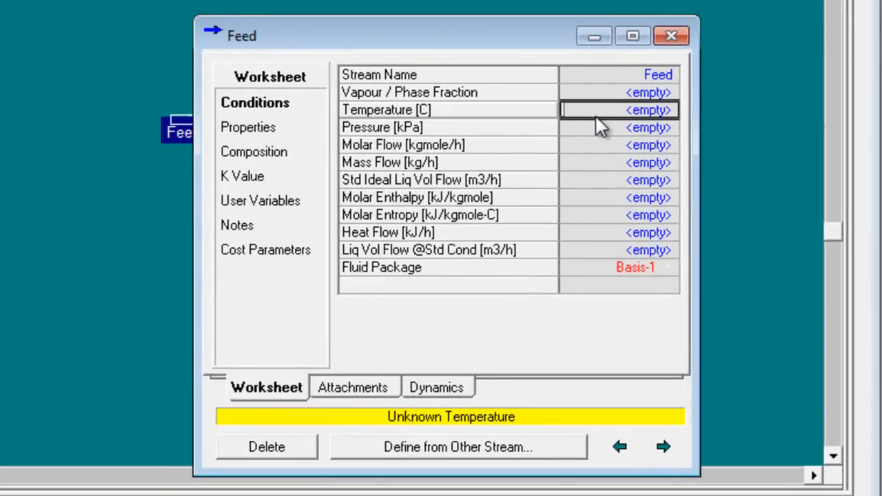
text(25)
key(Return)
text(1)
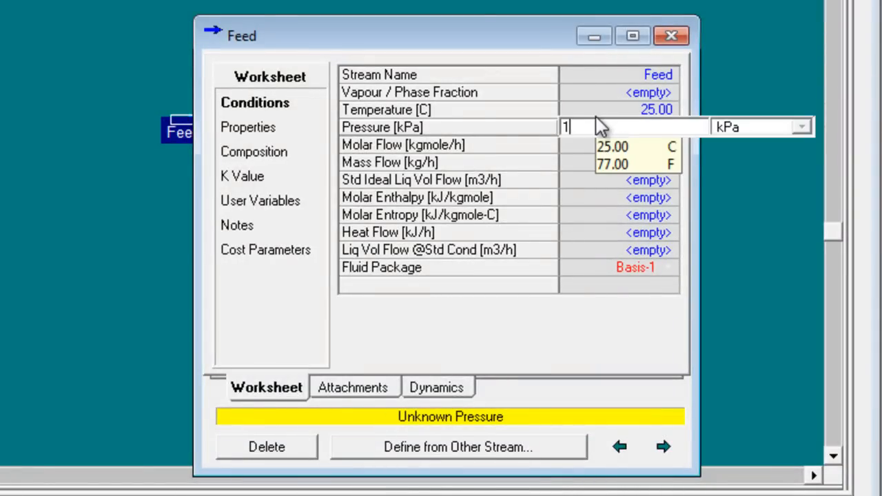
click(740, 129)
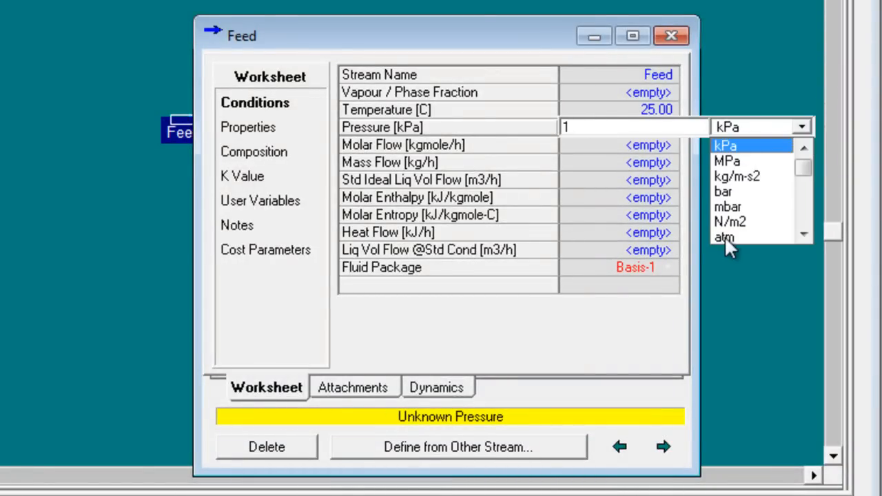
click(724, 235)
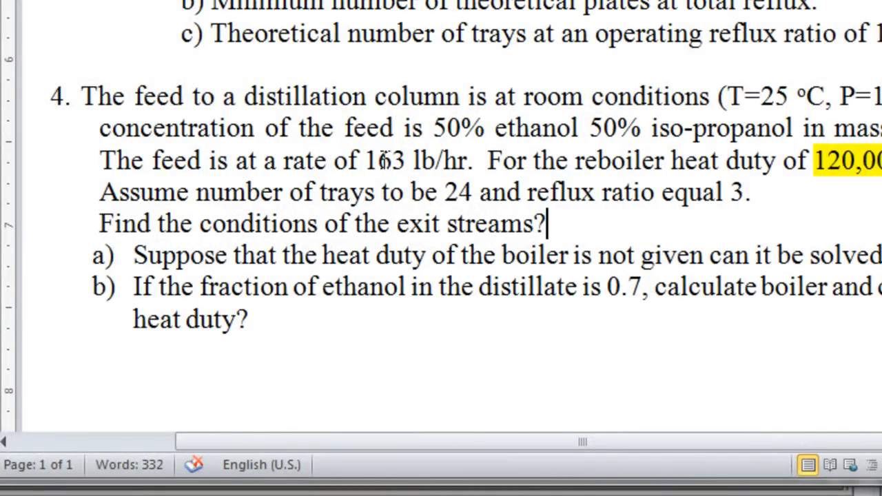
Step: Check the feed rate in the Word lab sheet and set the Feed stream's mass flow to 163 lb/hr in HYSYS
drag(365, 161, 421, 161)
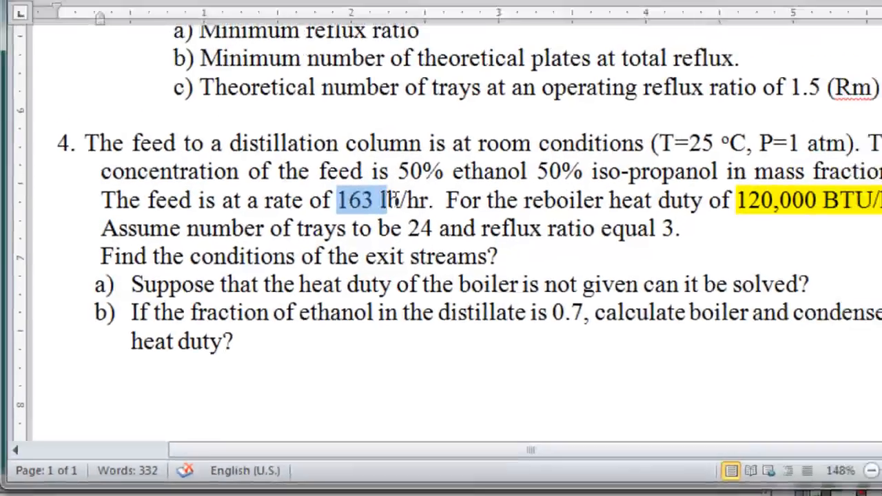
drag(395, 200, 407, 199)
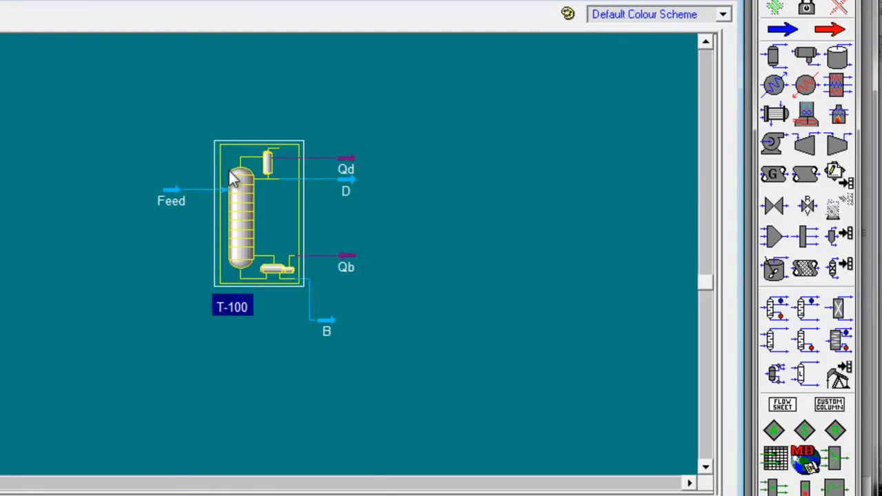
double_click(233, 178)
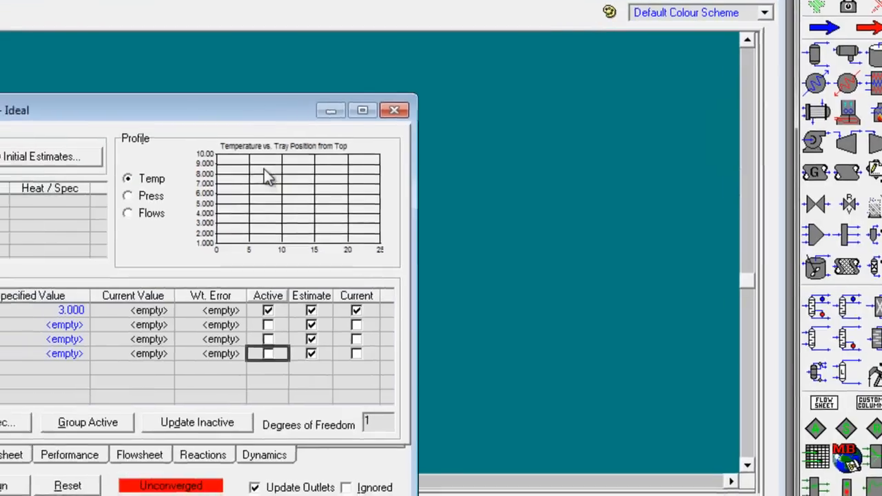
click(614, 98)
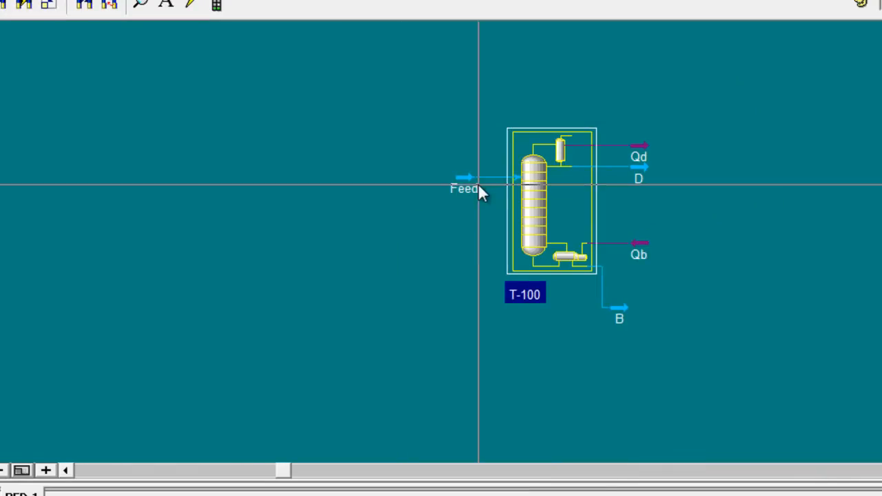
double_click(478, 185)
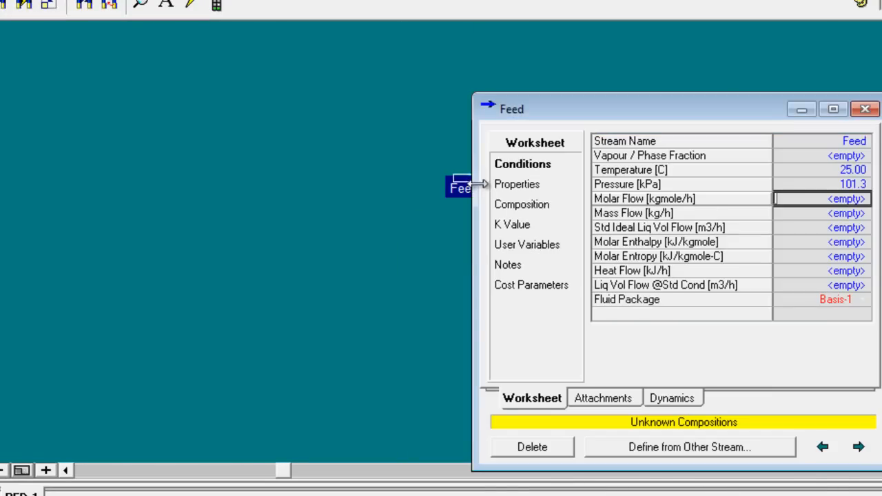
click(794, 213)
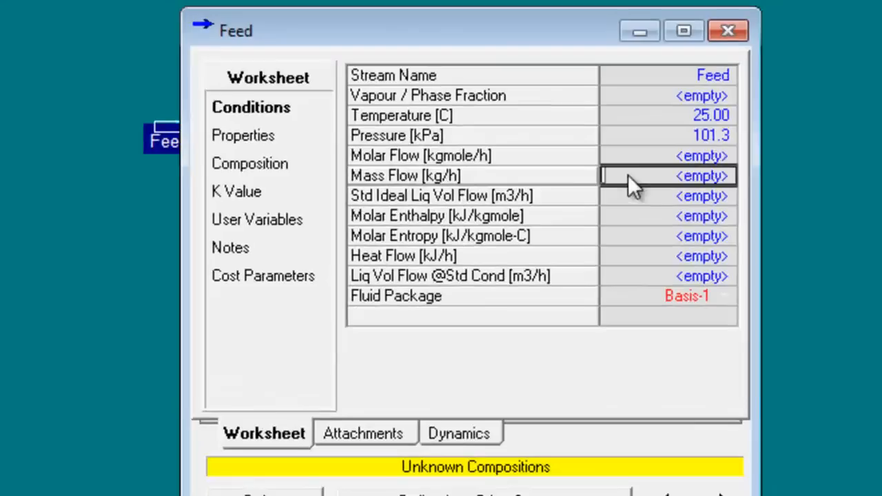
text(16)
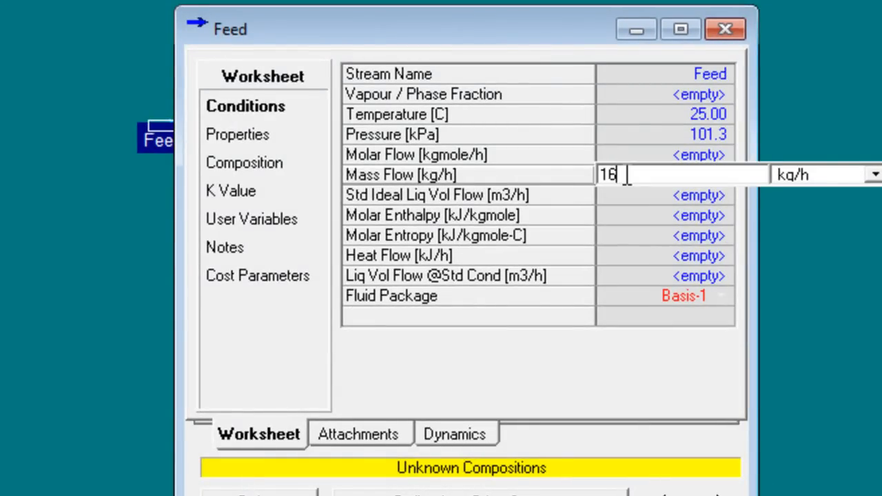
text(3)
click(870, 175)
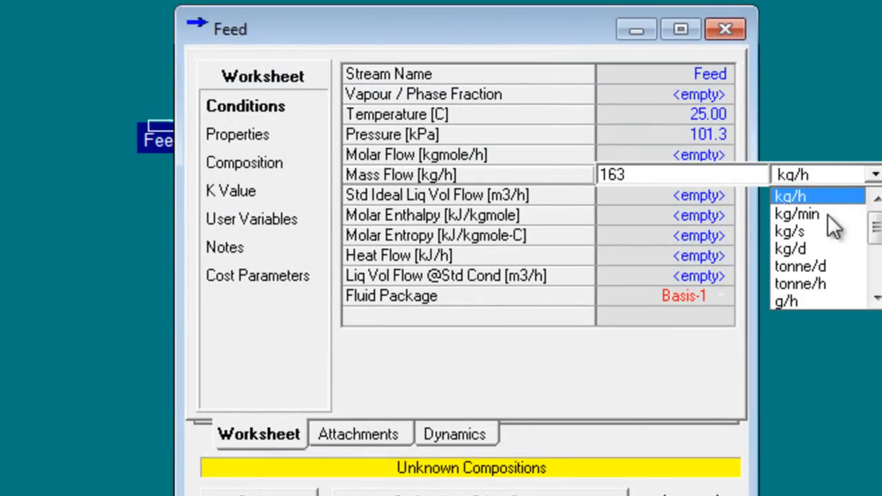
mouse_move(876, 232)
mouse_down()
mouse_move(876, 270)
mouse_move(876, 244)
mouse_up()
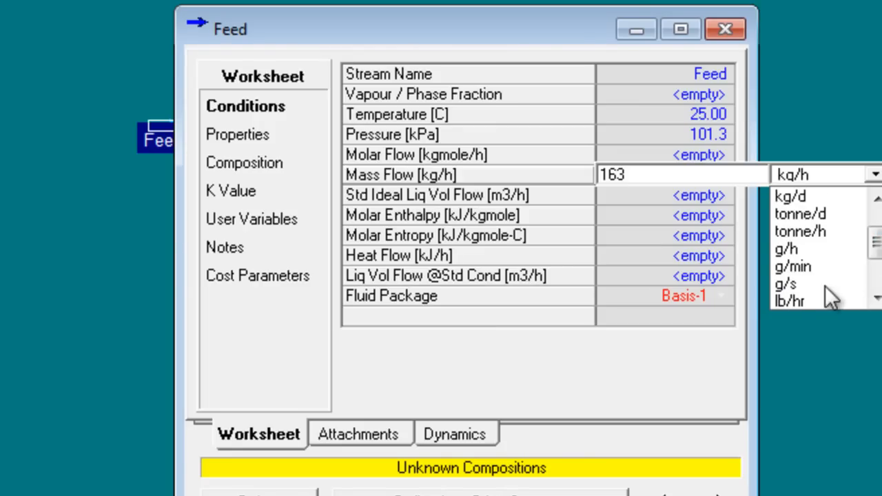
click(803, 298)
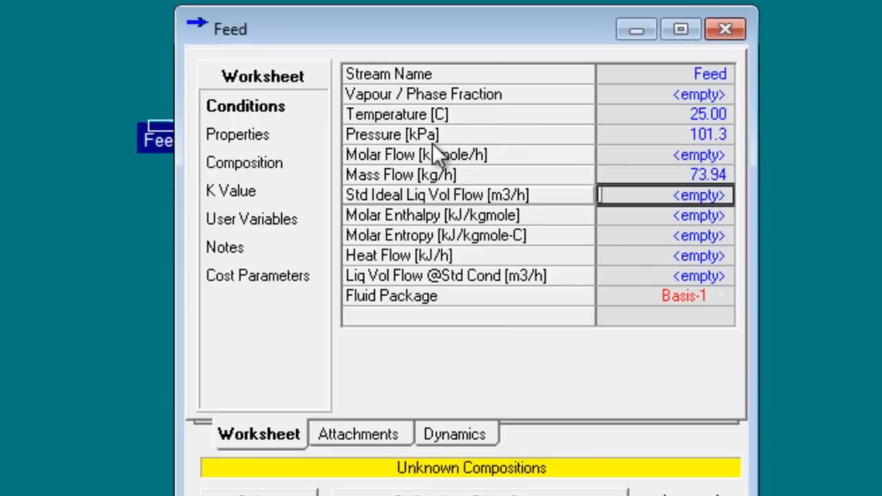
Step: Define the Feed composition on a mass-fraction basis with 0.5 ethanol and 0.5 2-propanol, and close the stream window
click(238, 163)
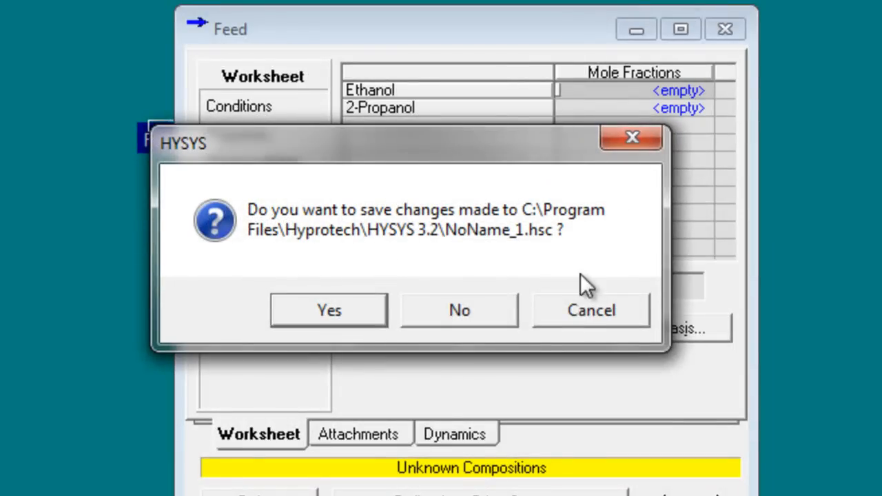
click(572, 311)
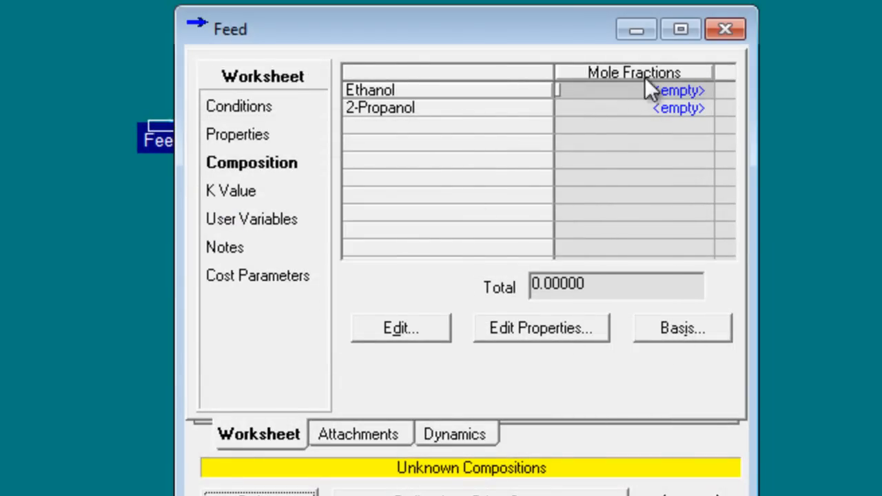
click(654, 95)
text(0.5)
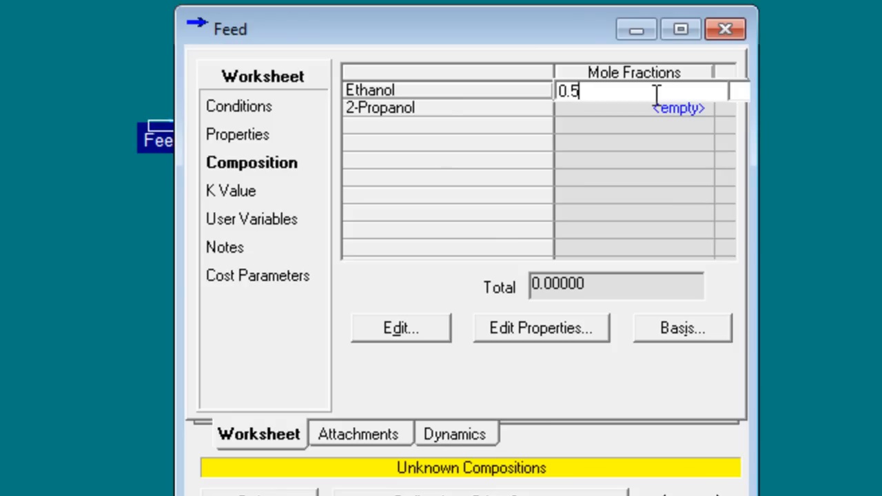
key(Return)
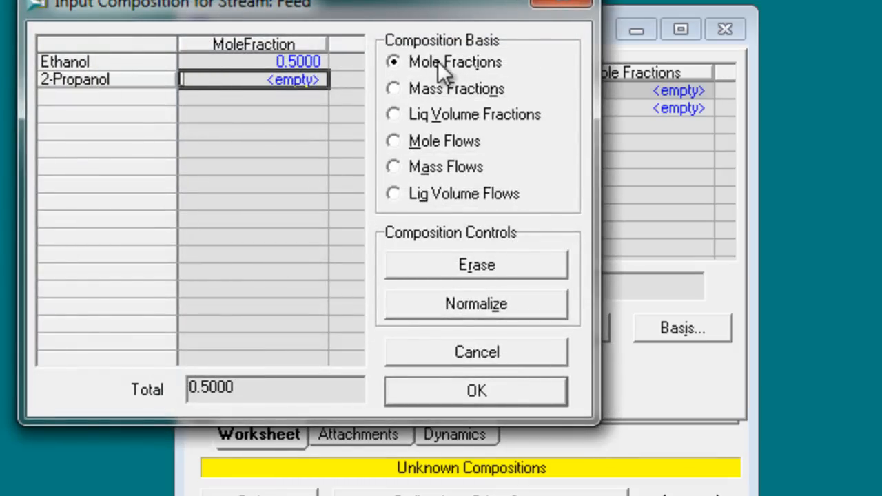
click(394, 89)
click(311, 66)
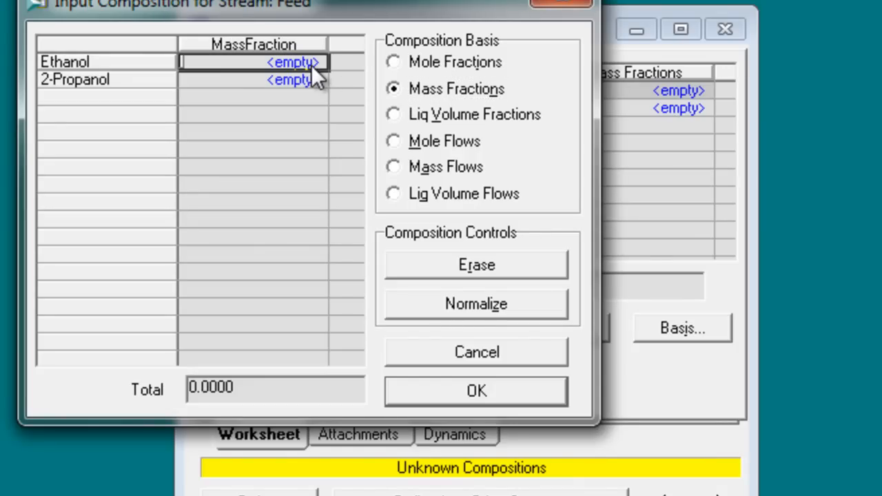
text(0.5)
key(Return)
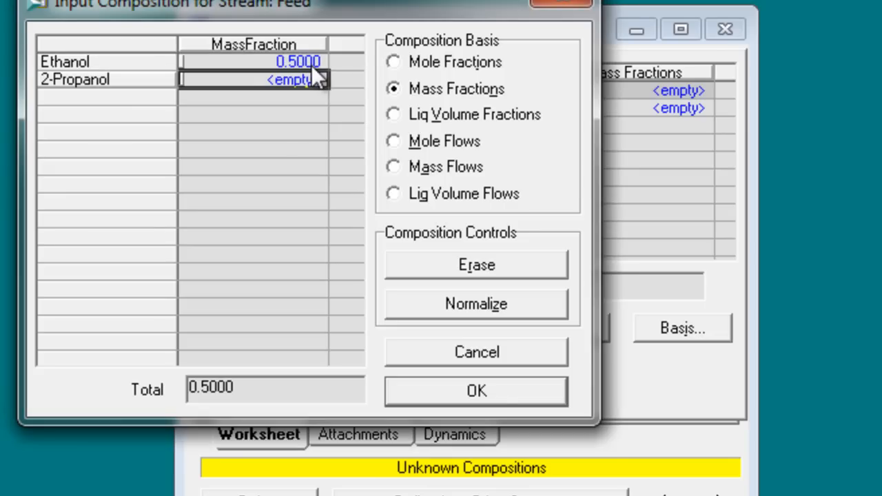
text(0.5)
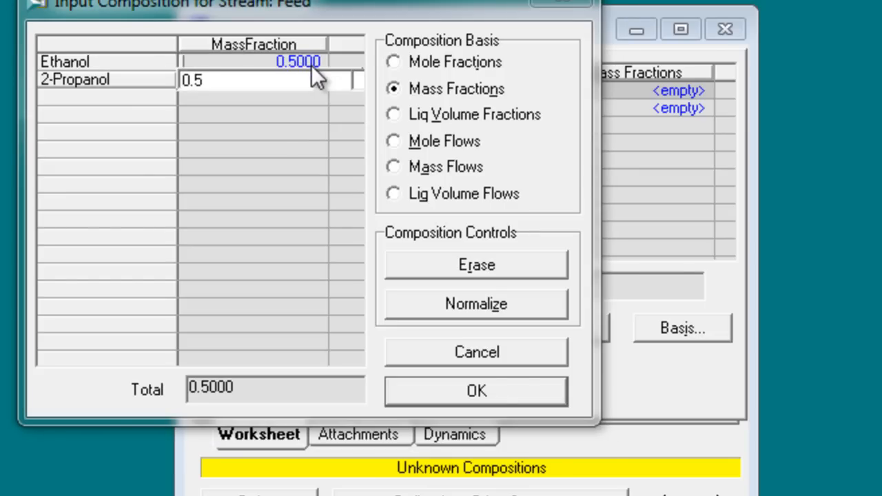
key(Return)
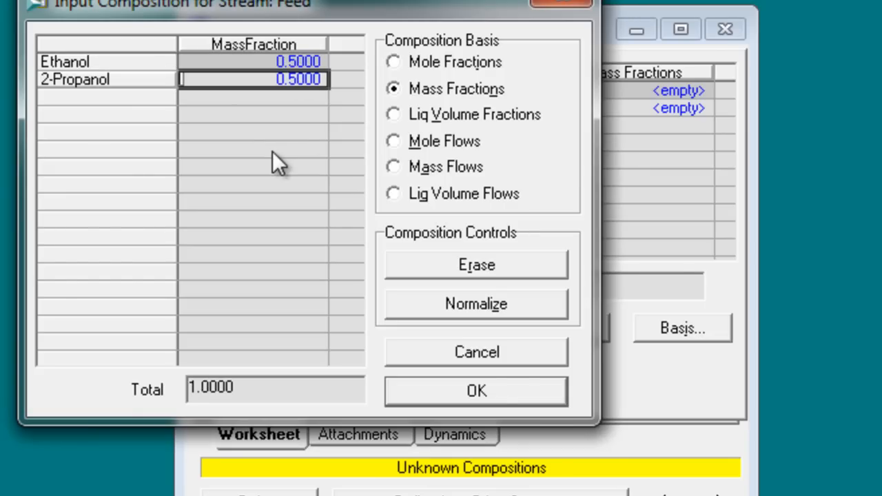
click(493, 395)
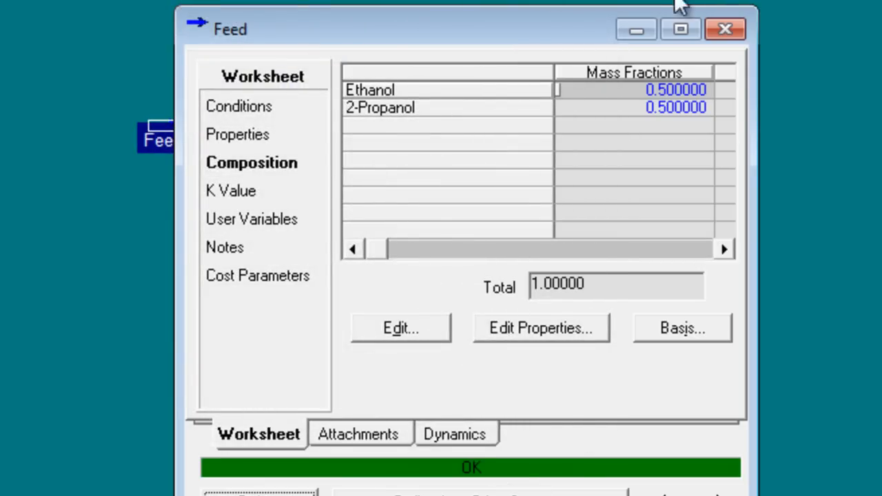
click(726, 32)
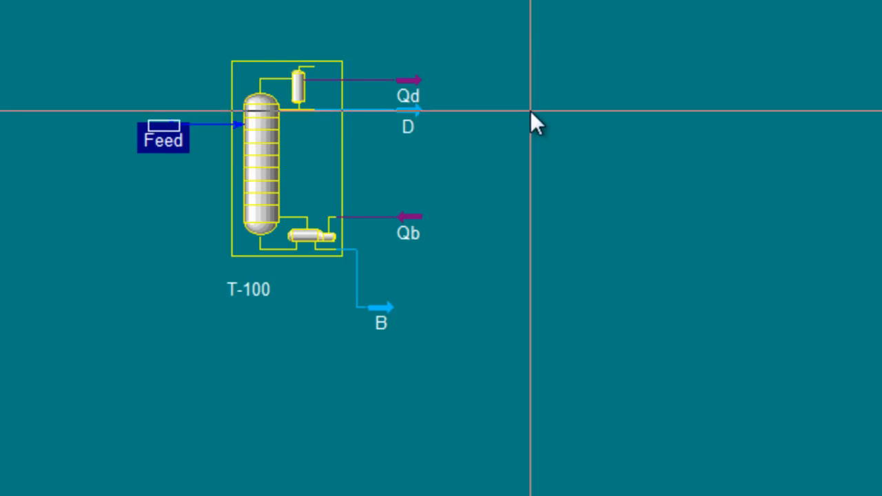
Step: Review problem 4's part a and the given reboiler heat duty in the Word lab sheet
click(530, 110)
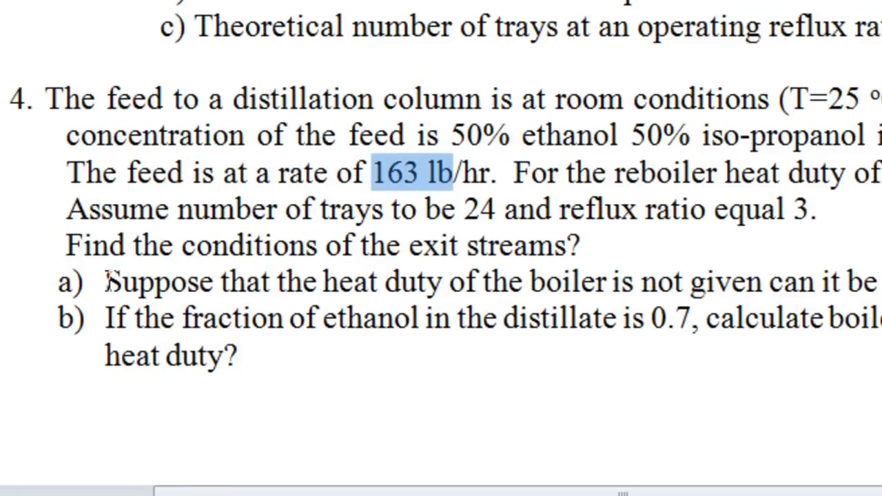
drag(106, 282, 384, 282)
click(786, 172)
drag(491, 172, 880, 160)
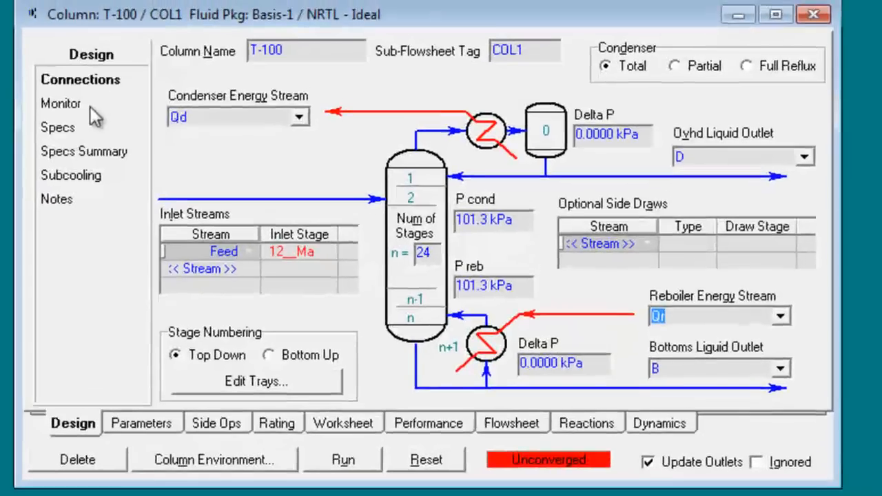
click(90, 106)
click(324, 385)
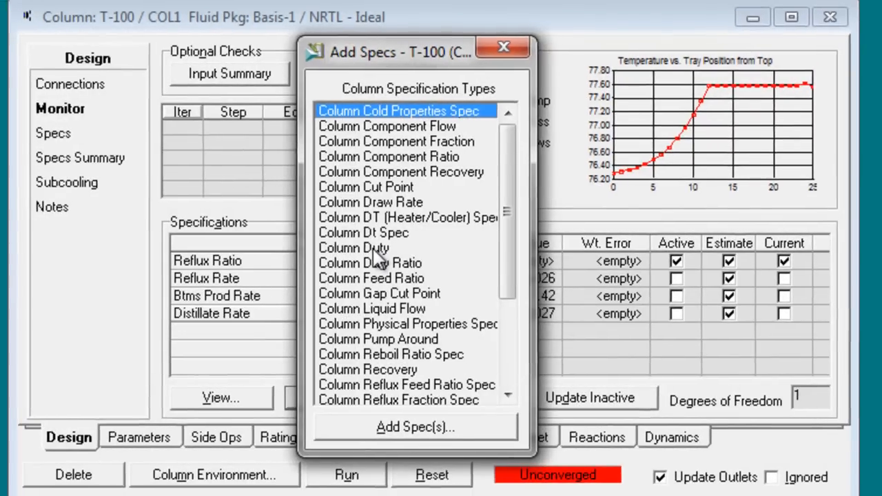
click(361, 249)
double_click(396, 248)
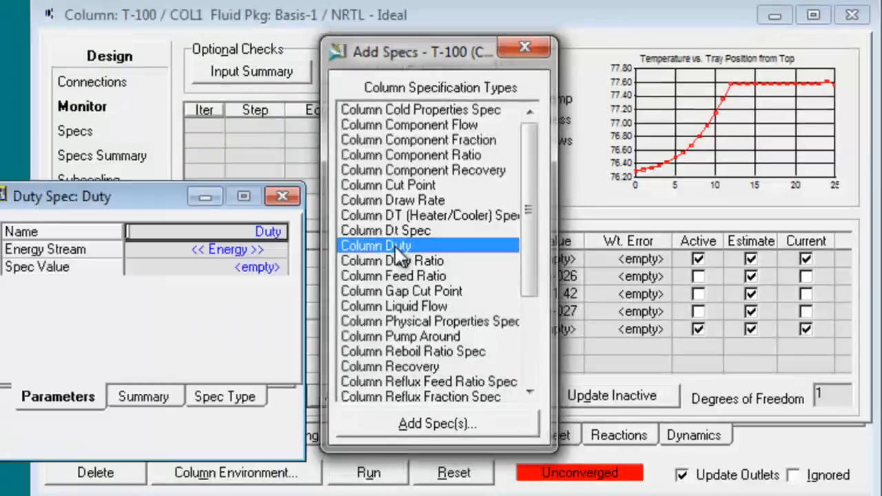
key(alt+Tab)
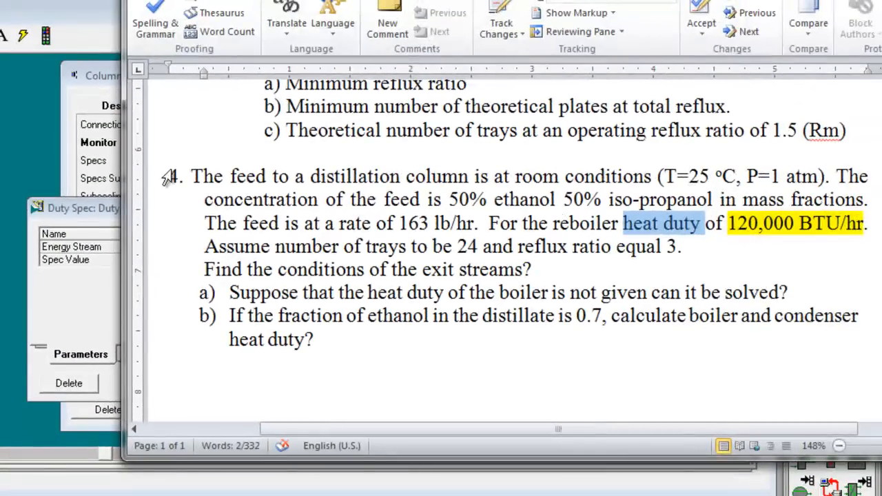
drag(80, 205, 210, 164)
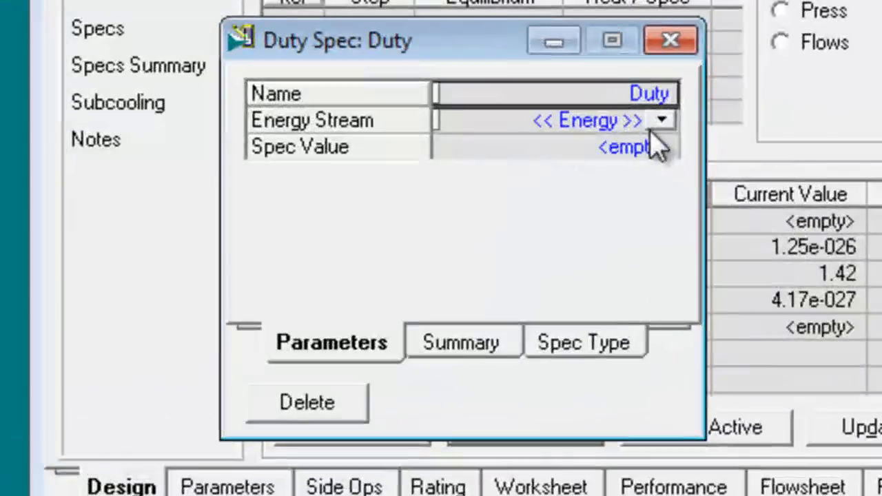
click(555, 150)
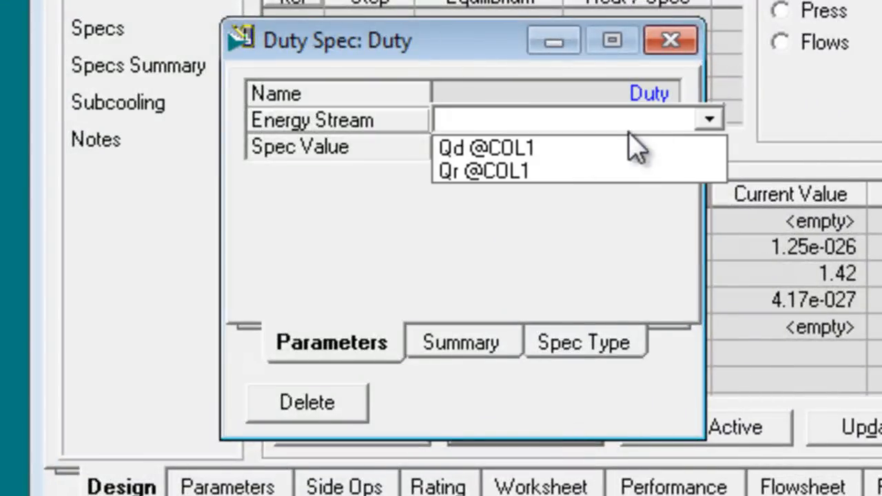
click(469, 174)
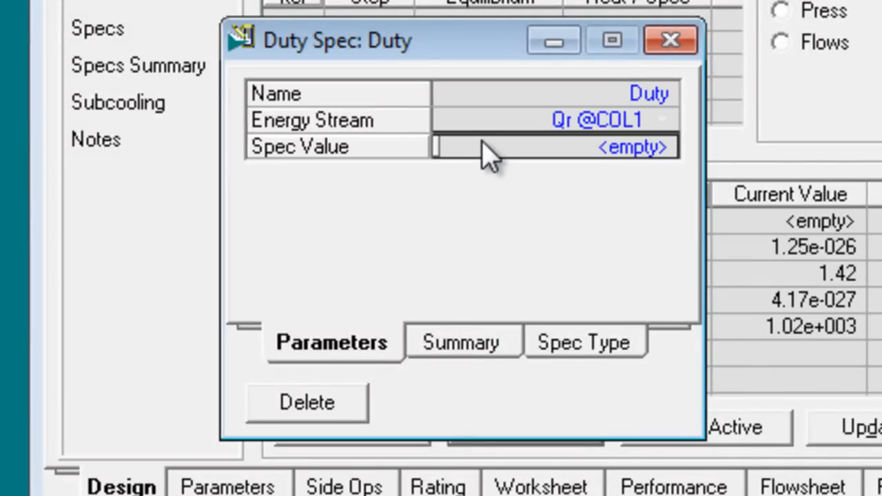
Step: Set the reboiler duty specification to 12e4 BTU/hr, close its window, and run column T-100
text(12)
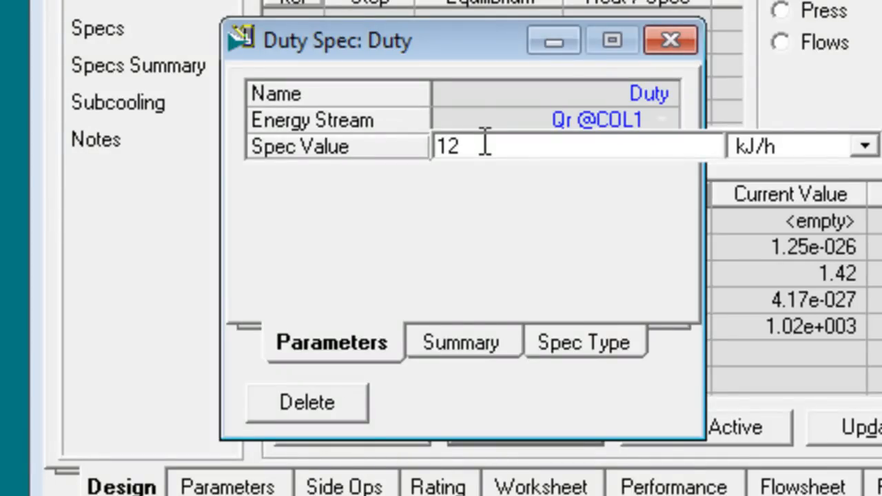
text(e4)
click(864, 146)
drag(872, 198, 871, 269)
key(Return)
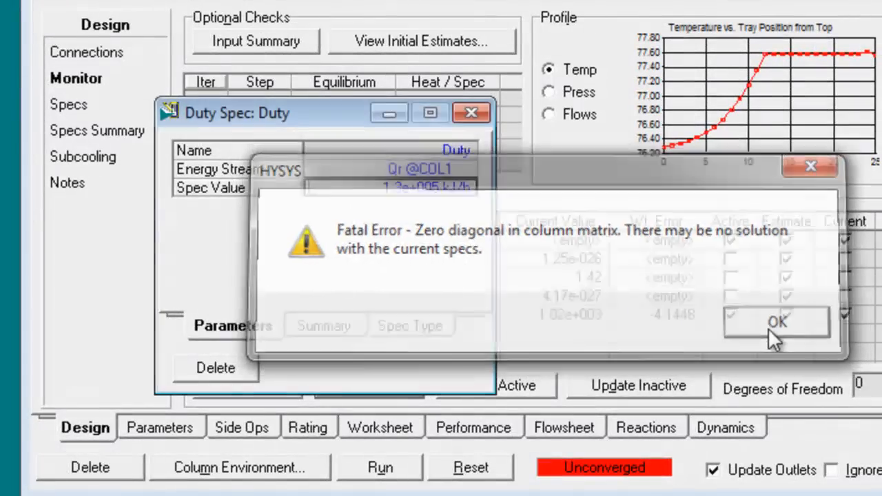
click(766, 327)
click(485, 118)
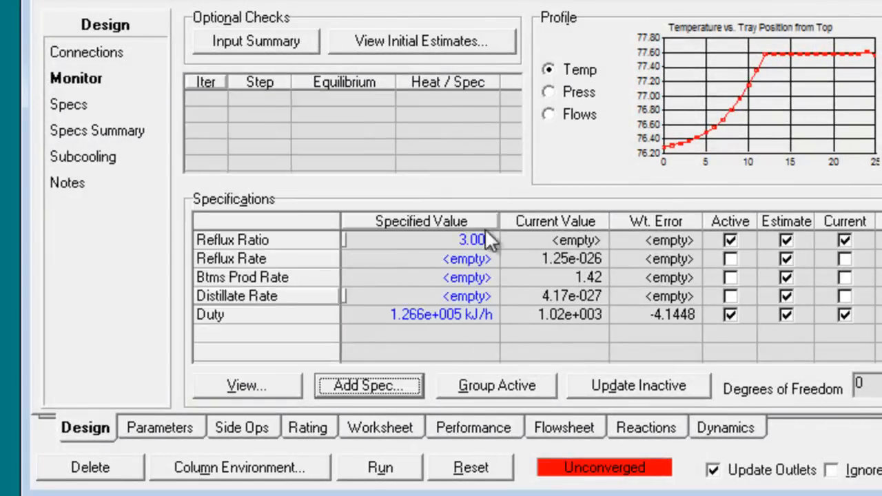
click(386, 468)
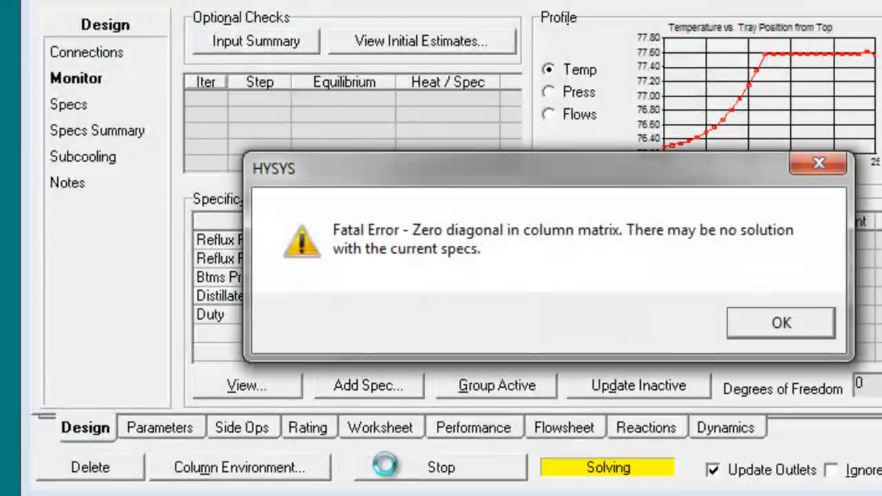
Step: Dismiss the solver error, reset column T-100 and try to run it again with the same specifications
click(783, 322)
click(475, 470)
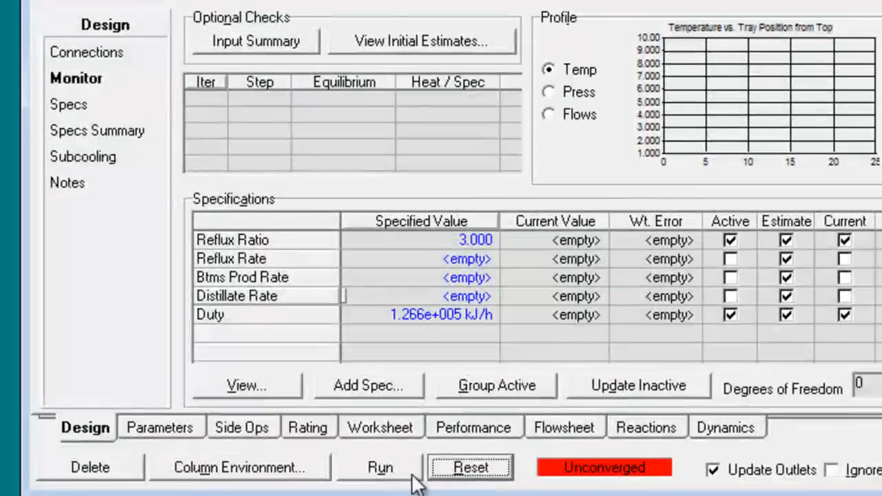
click(390, 475)
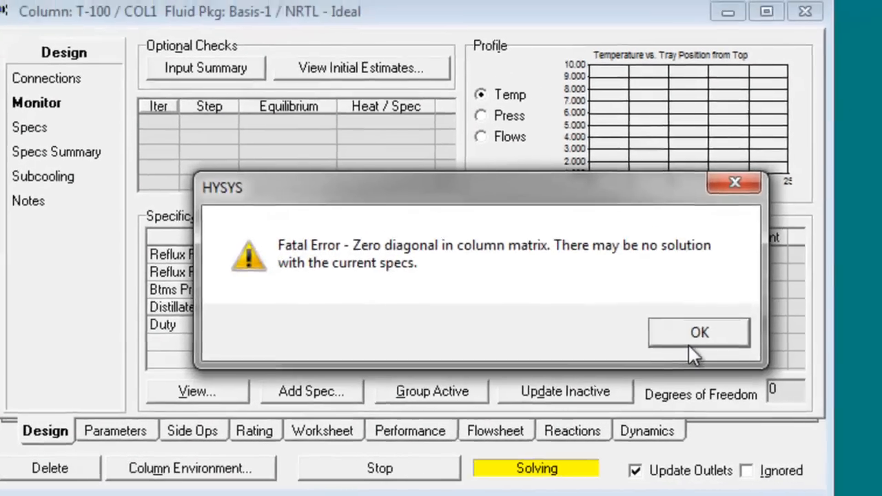
click(777, 321)
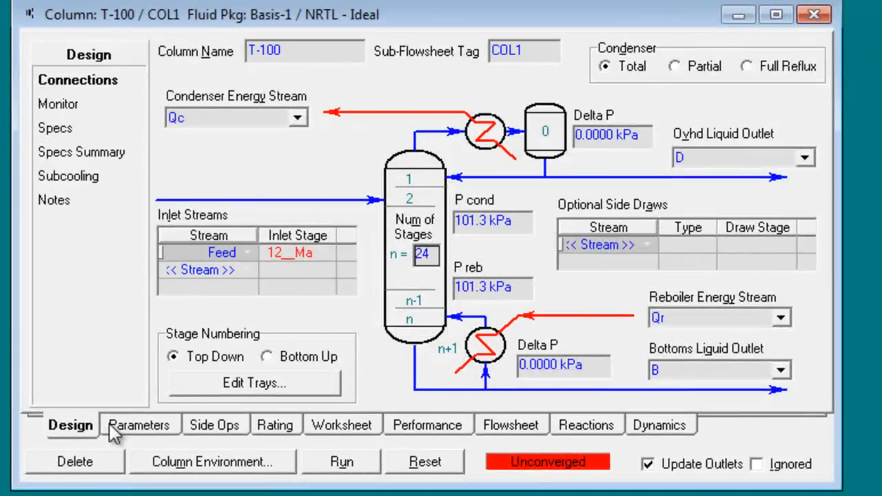
Step: Clear the condenser's temperature estimate in the steady-state profiles of column T-100
click(110, 427)
click(406, 126)
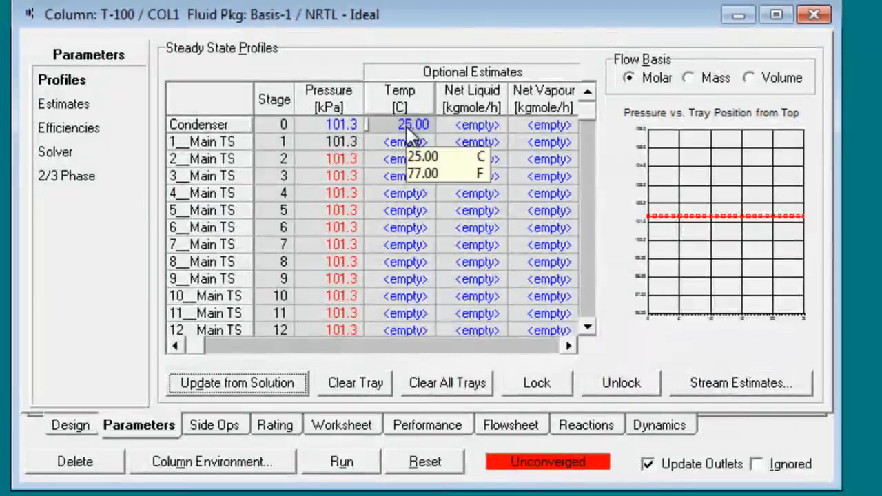
key(Delete)
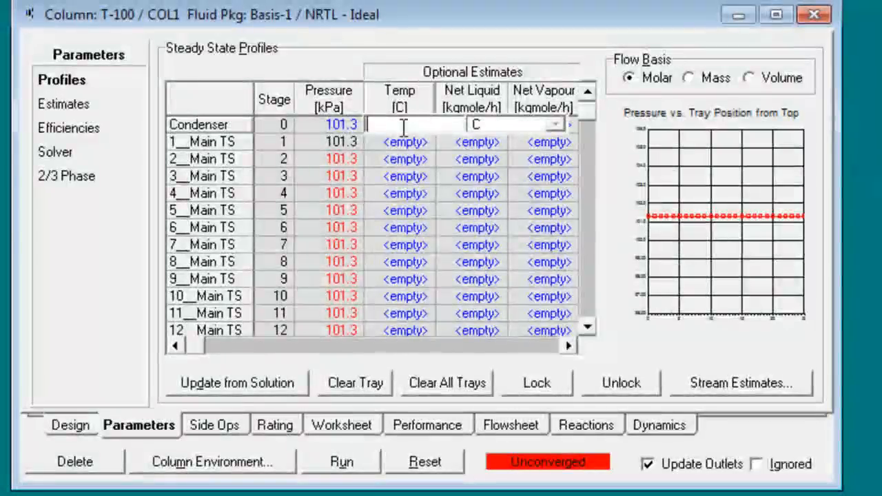
key(Return)
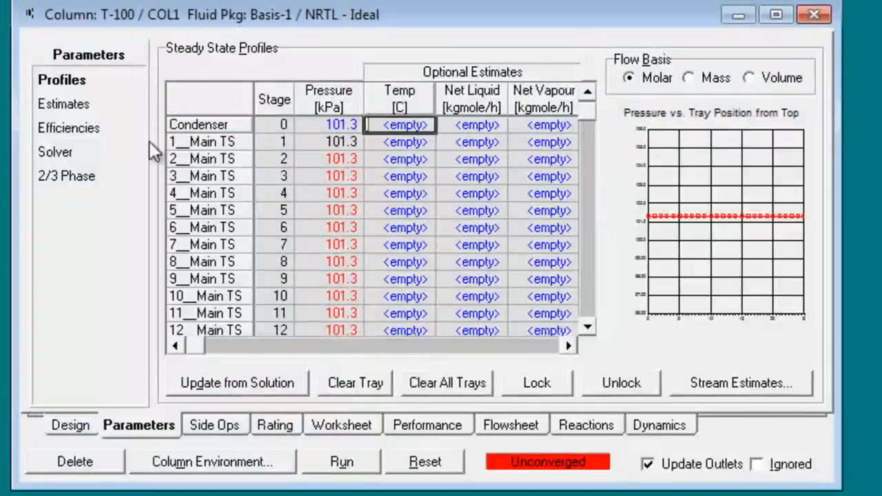
Step: Deactivate and reactivate the Duty specification on column T-100, rerun the column, and close its window
click(71, 424)
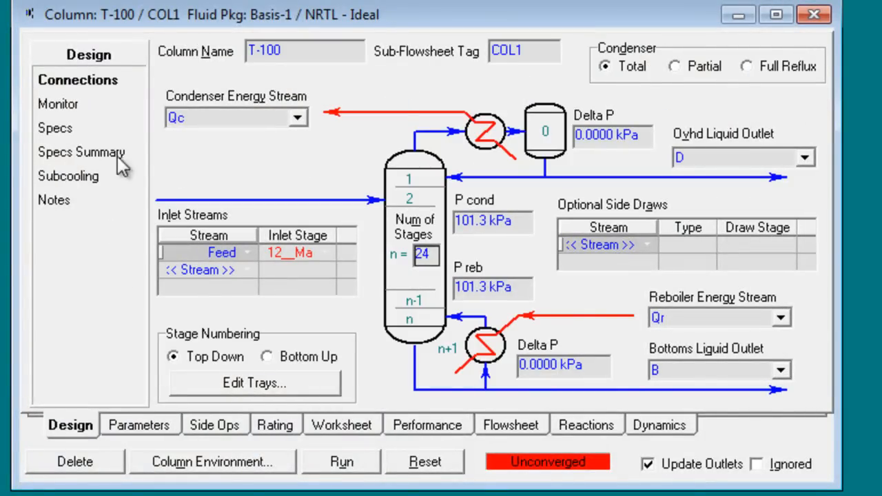
click(84, 109)
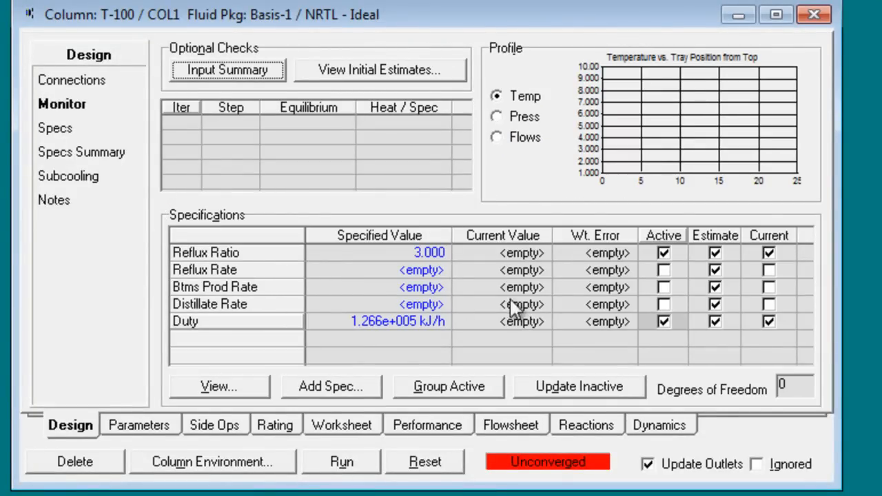
click(662, 322)
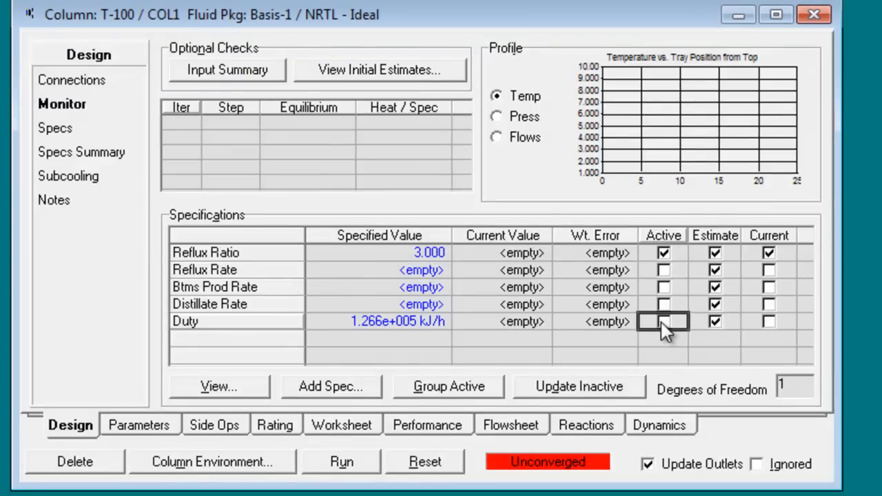
click(661, 321)
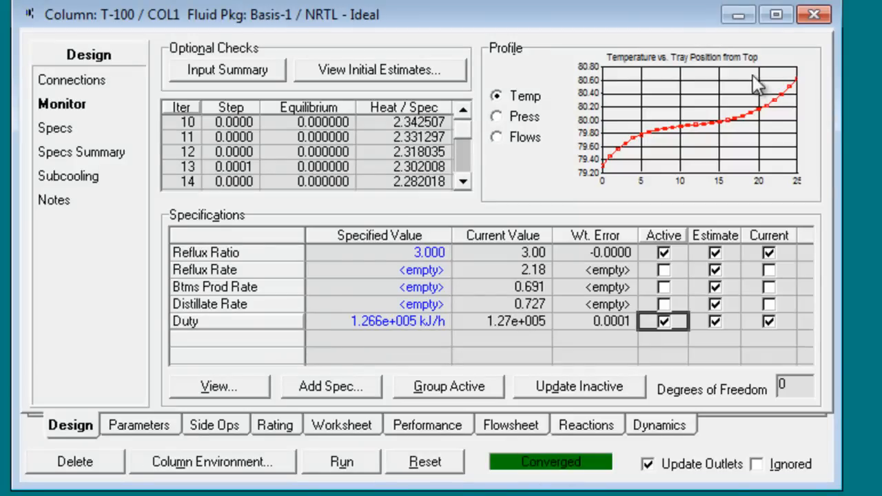
click(369, 460)
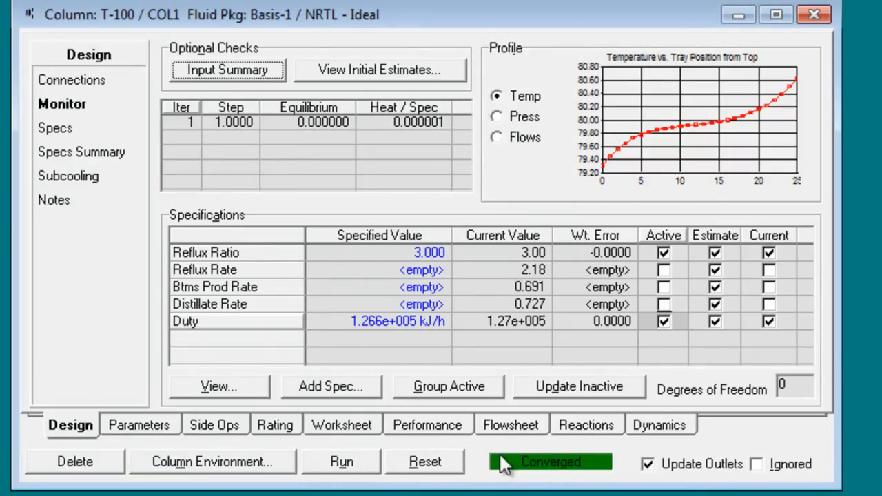
click(814, 14)
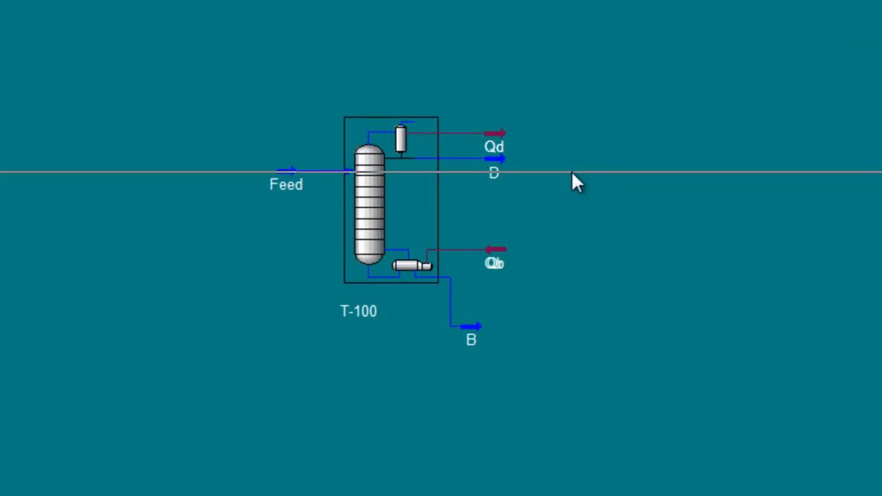
Step: Show property tables for streams D and B and place each one beside its stream, clear of the flowsheet
right_click(497, 158)
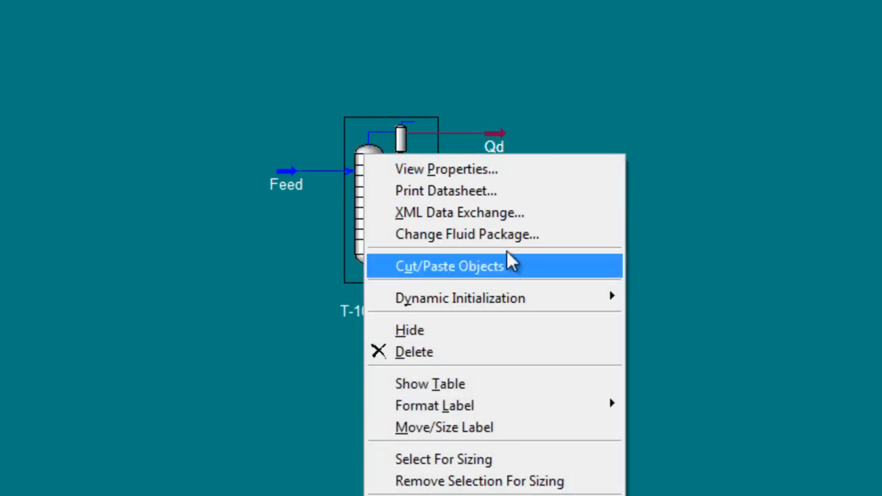
click(482, 383)
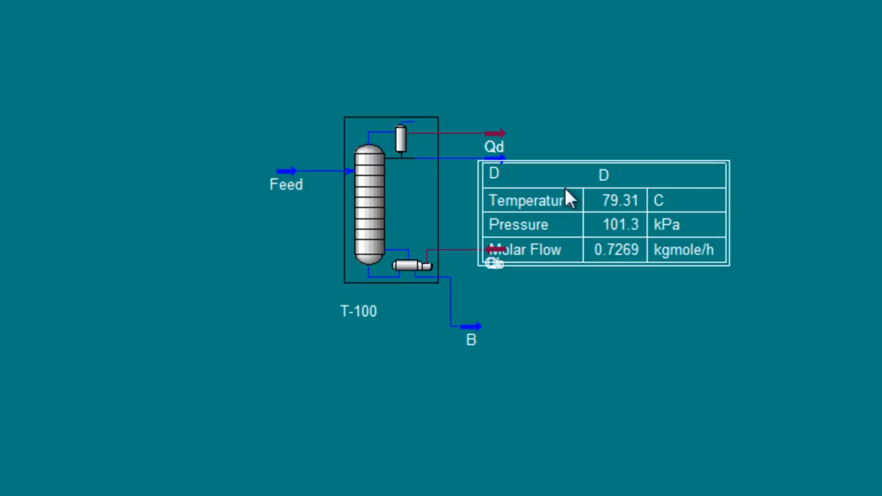
drag(546, 250, 650, 205)
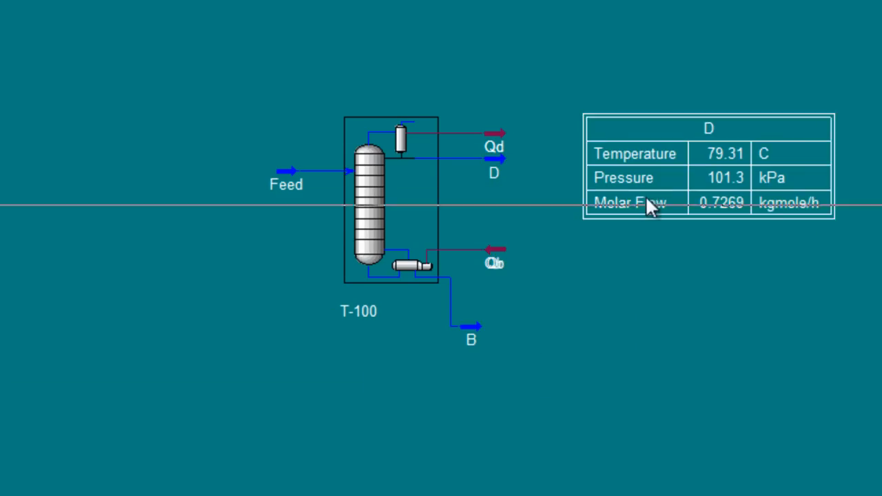
right_click(478, 325)
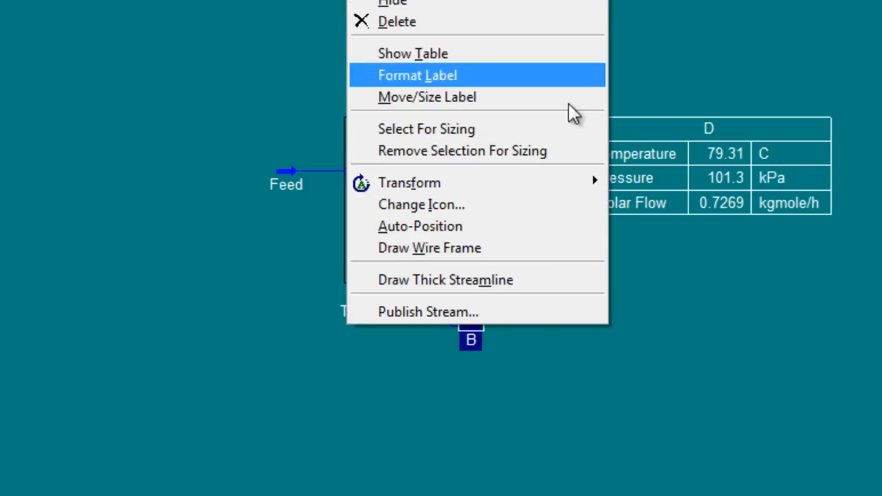
click(505, 54)
drag(564, 356, 653, 334)
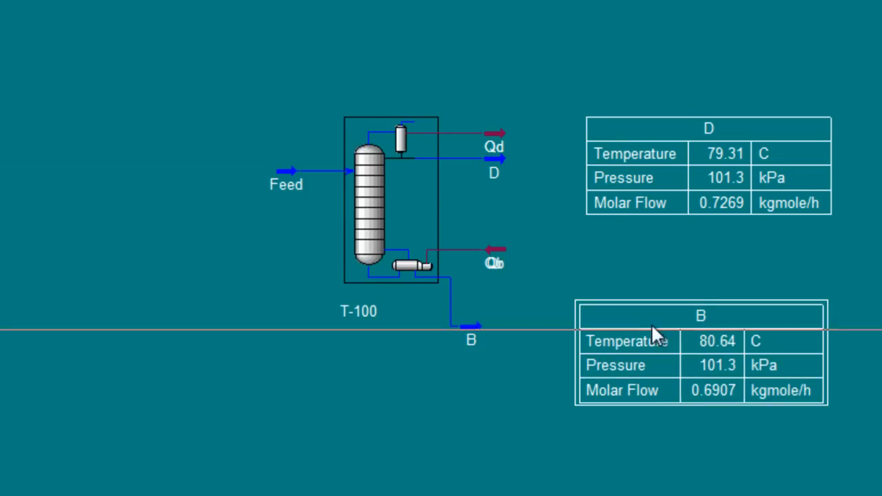
Step: Show the Feed stream's property table and place it below the stream, clear of the column
right_click(292, 173)
click(287, 386)
drag(282, 272, 186, 301)
drag(238, 230, 225, 253)
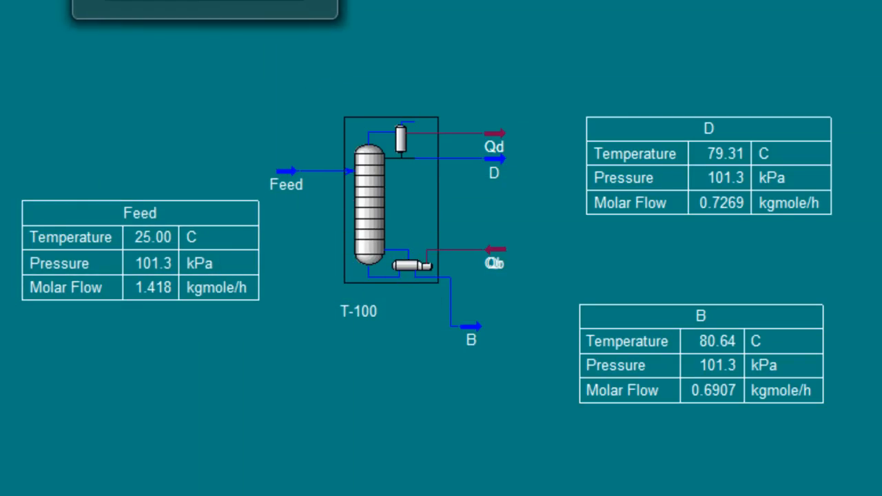
Step: Review problem 4's part a about solving without a given boiler heat duty in the Word lab sheet
key(alt+Tab)
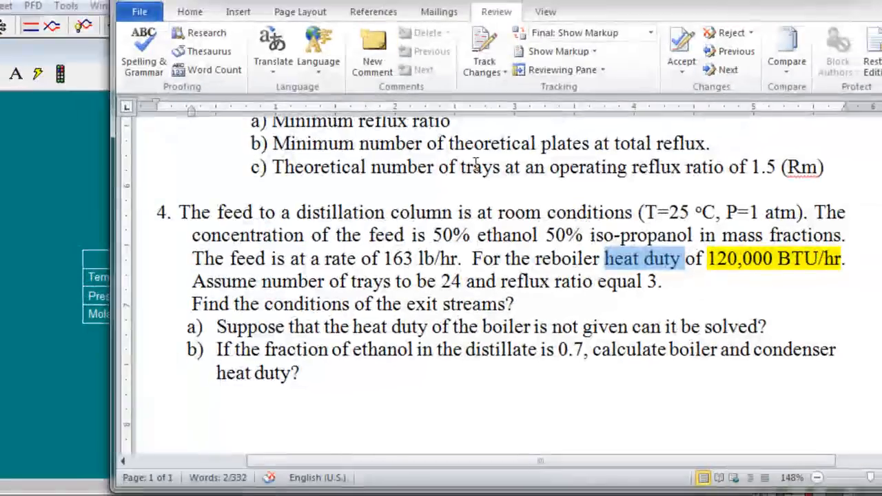
scroll(822, 240, down, 1)
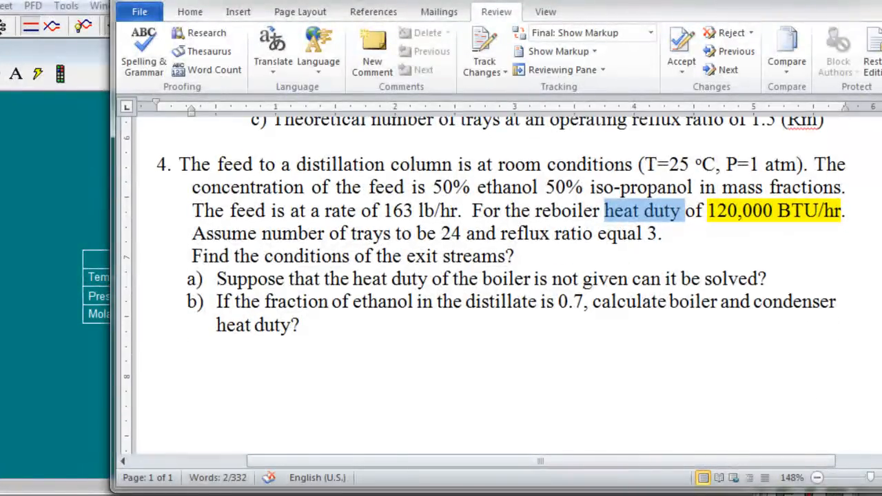
drag(216, 278, 759, 278)
Step: Return to HYSYS, reopen column T-100 and deactivate its Duty specification
click(52, 180)
click(334, 224)
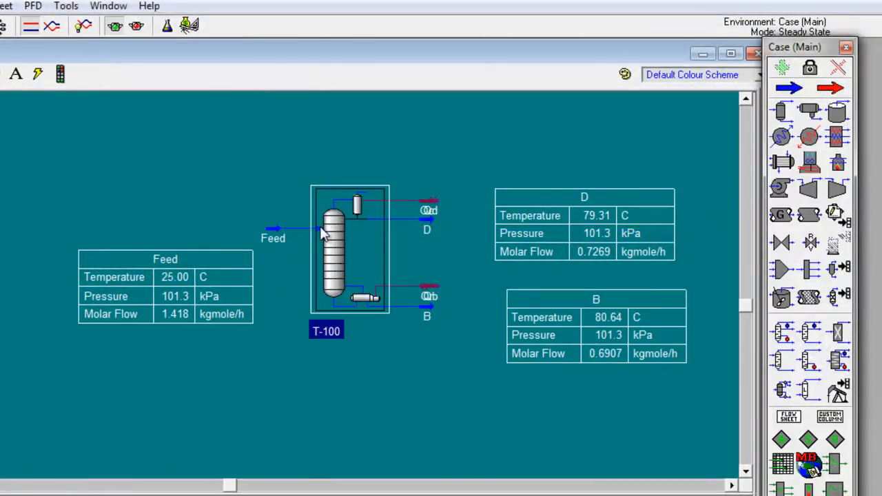
double_click(336, 231)
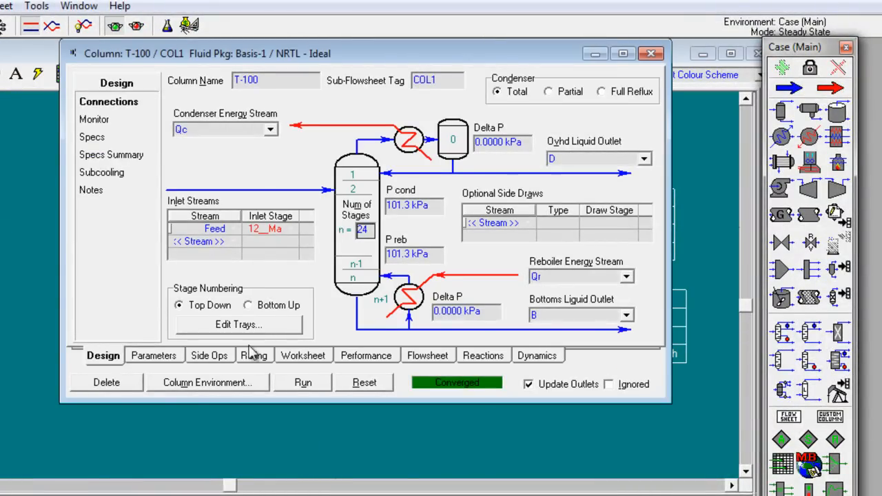
click(97, 120)
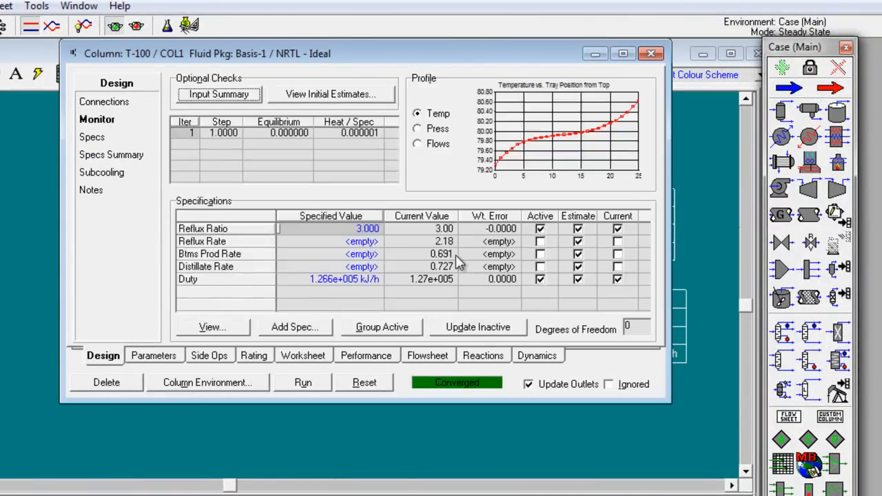
click(541, 280)
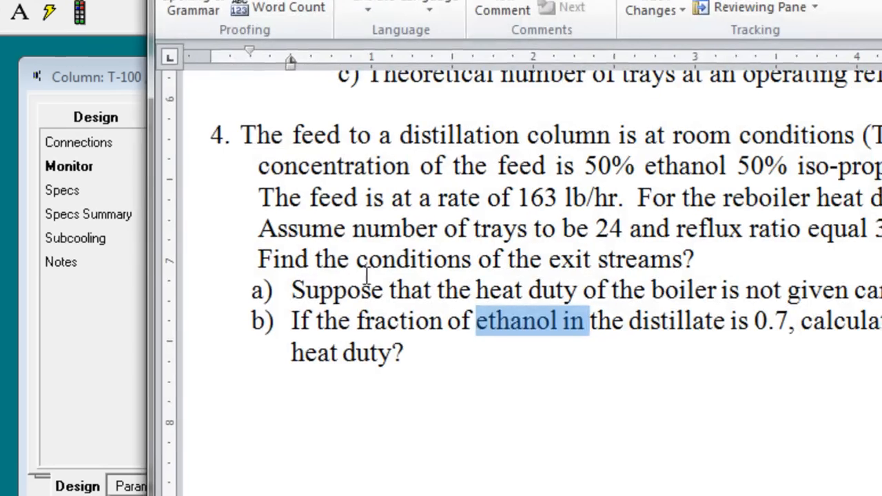
Step: Switch to the Word lab sheet and read problem 4's part b on the boiler and condenser heat duties
click(366, 373)
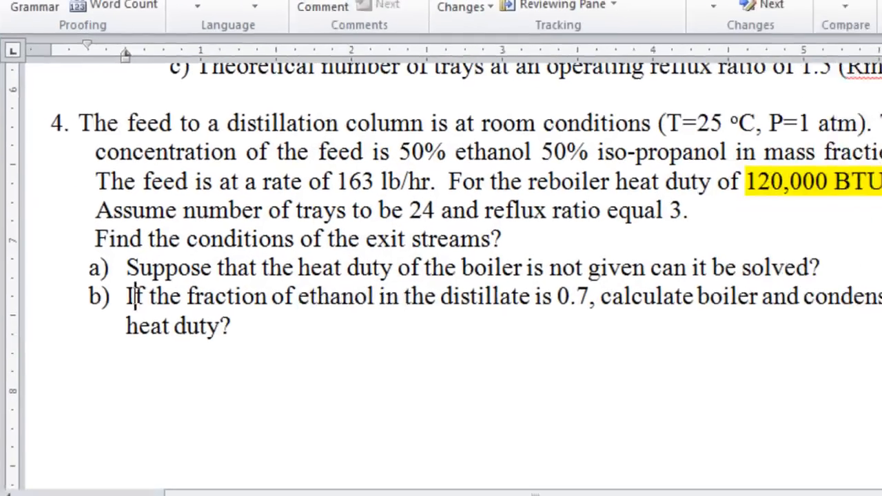
drag(130, 296, 193, 297)
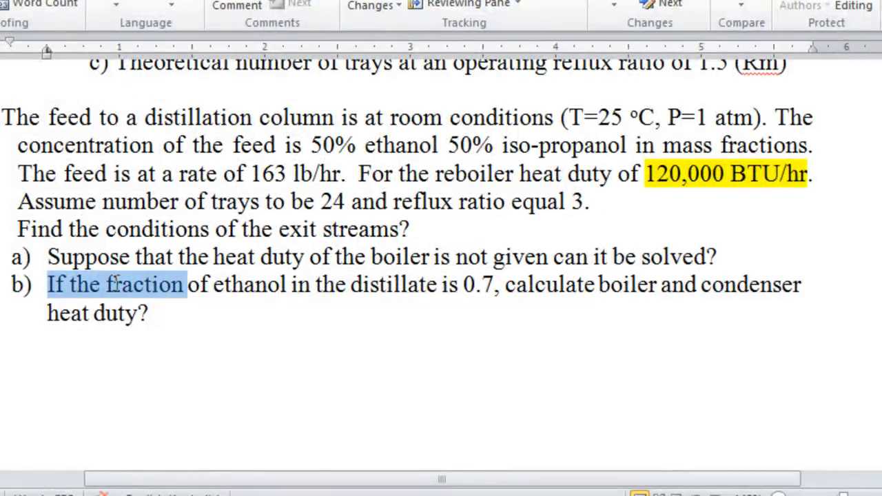
drag(114, 282, 609, 324)
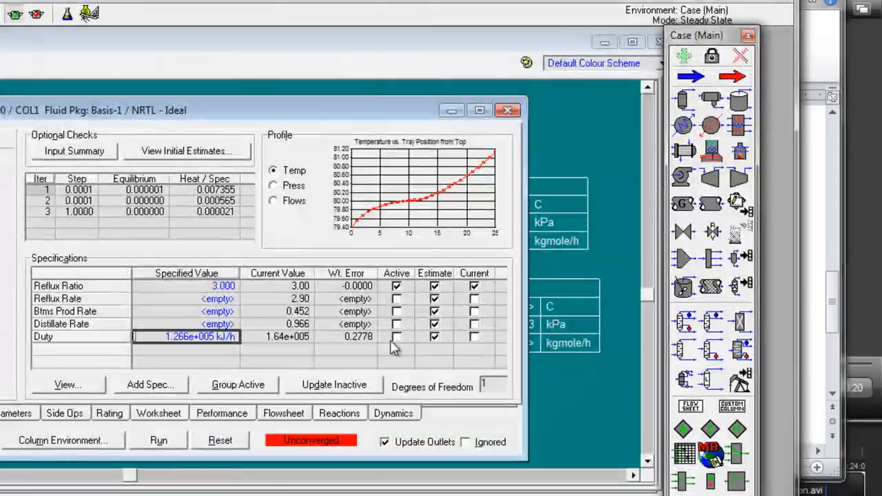
Step: In HYSYS, toggle the Duty specification on and off again, and add a Column Component Fraction specification to column T-100
click(397, 337)
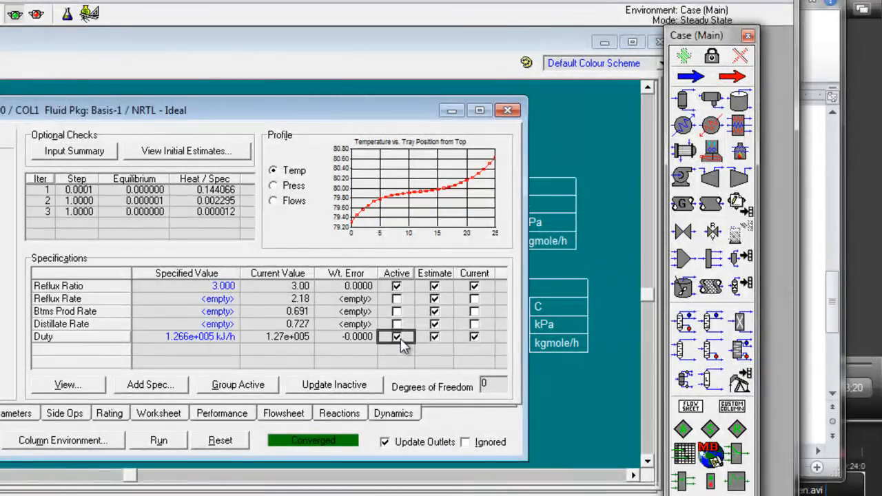
click(397, 336)
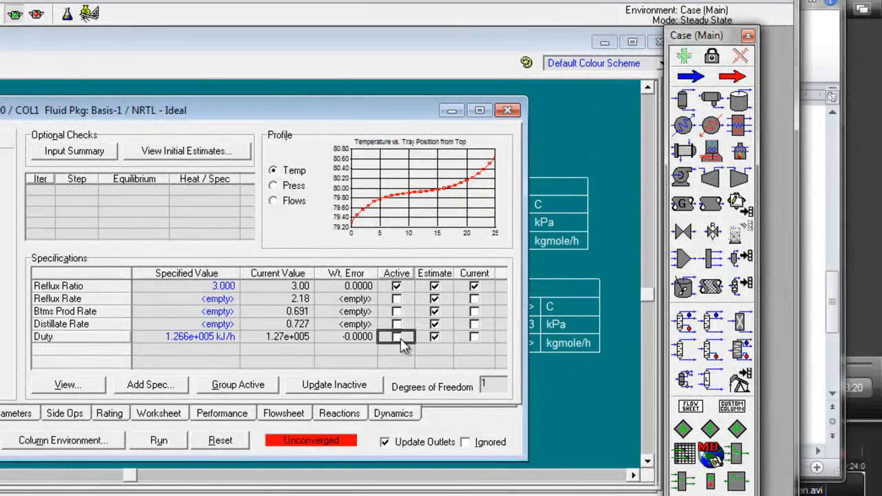
click(151, 384)
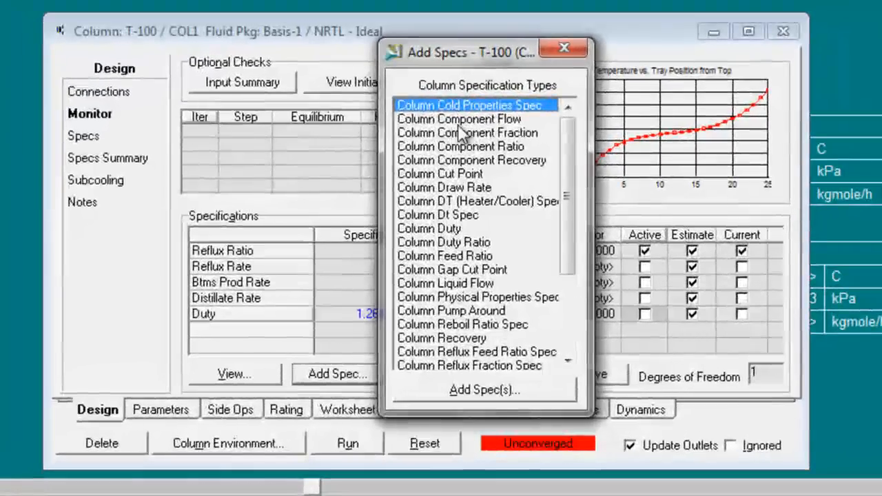
double_click(456, 132)
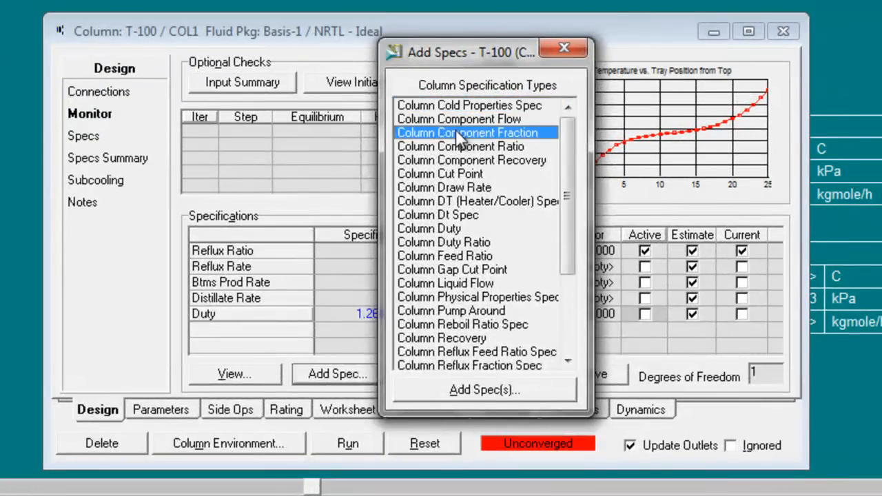
drag(452, 120, 429, 16)
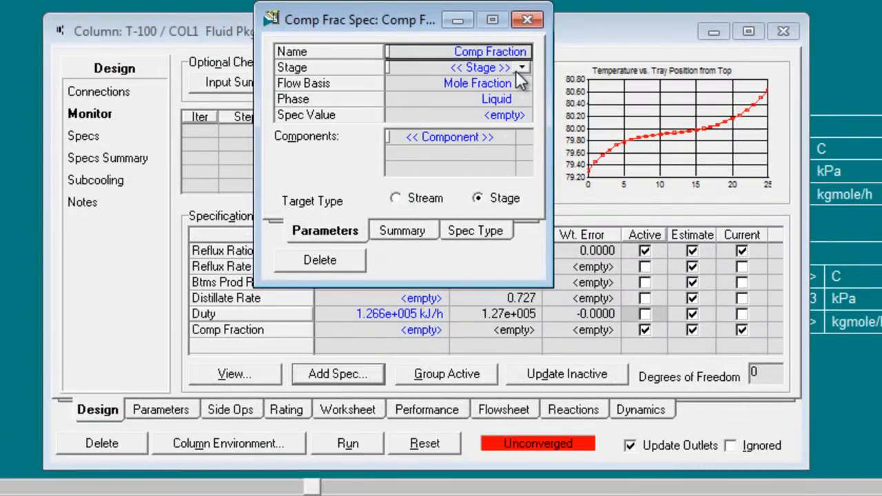
Step: Check in the Word lab sheet which component and product stream part b's fraction refers to
key(alt+Tab)
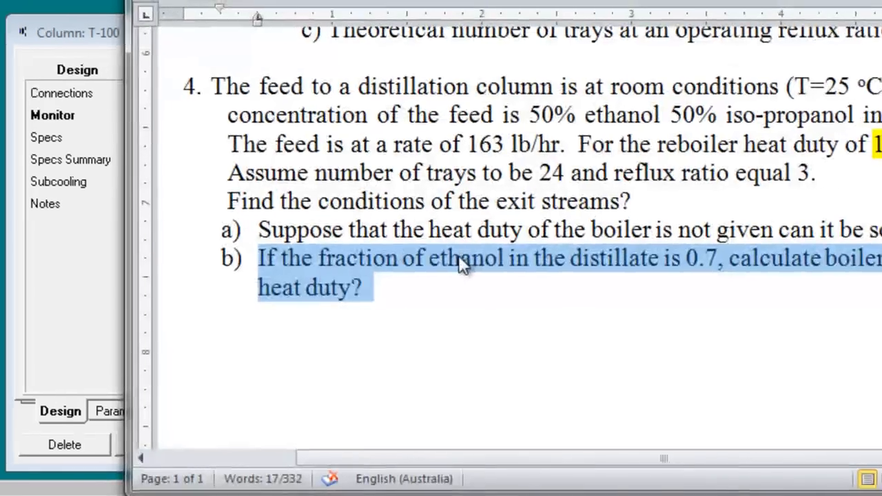
click(458, 258)
drag(260, 264, 307, 263)
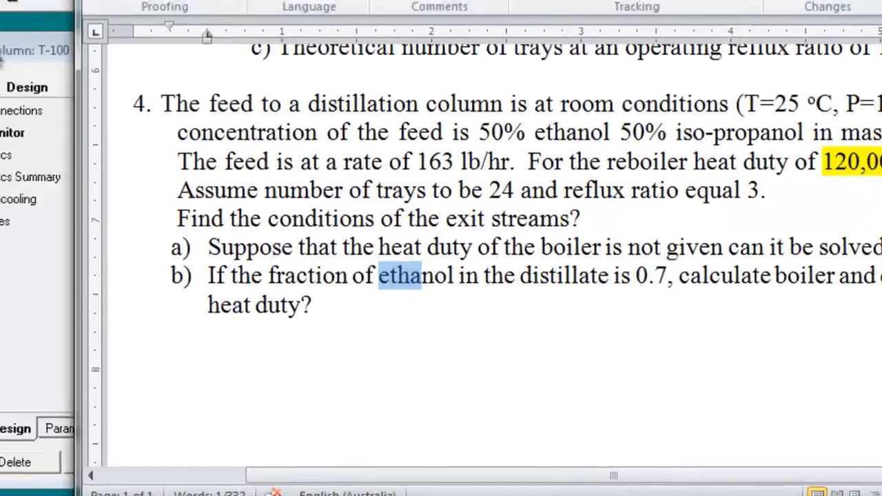
Step: Return to HYSYS and define the Comp Fraction specification with Condenser as the stage, a value of 0.7 and Ethanol as the component
click(2, 55)
click(295, 31)
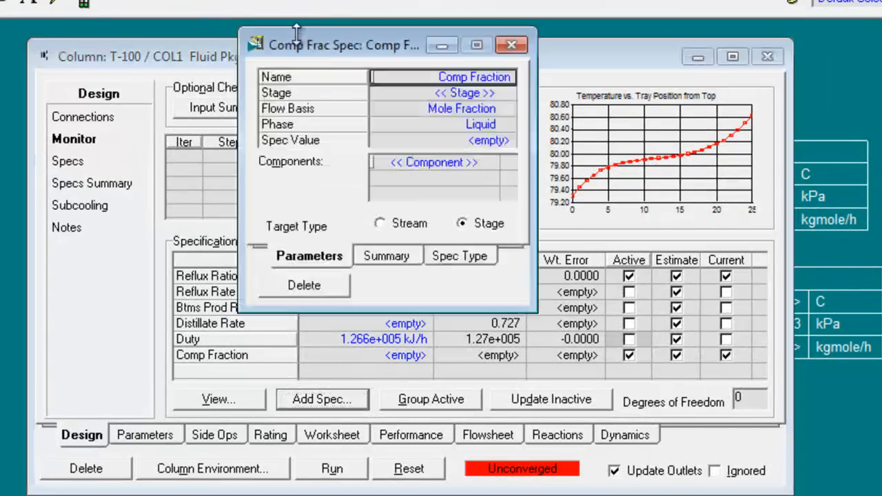
click(496, 94)
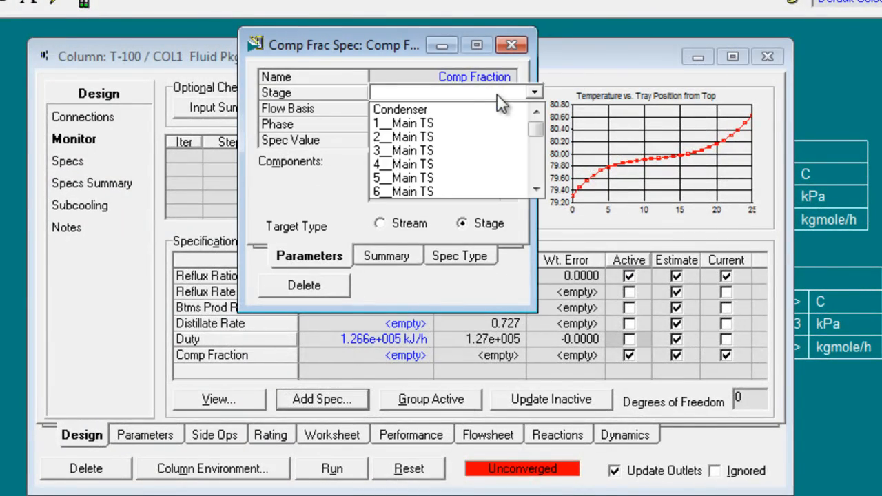
click(437, 109)
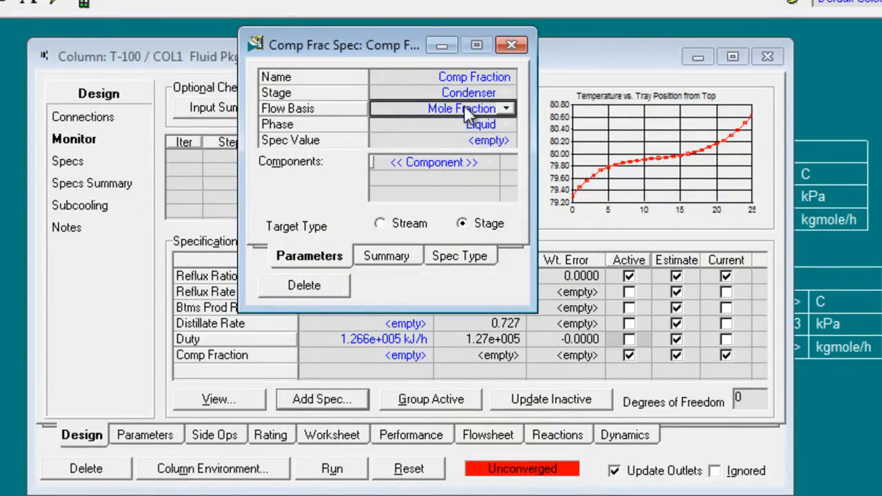
click(449, 140)
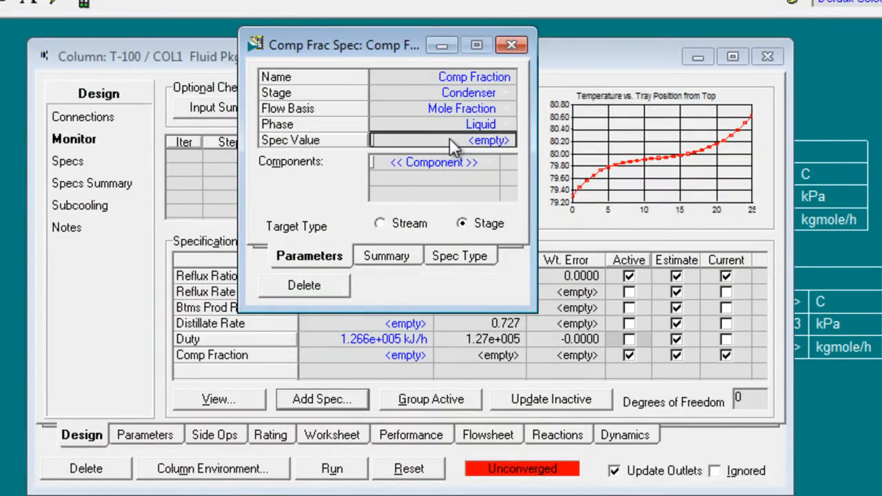
text(0.7)
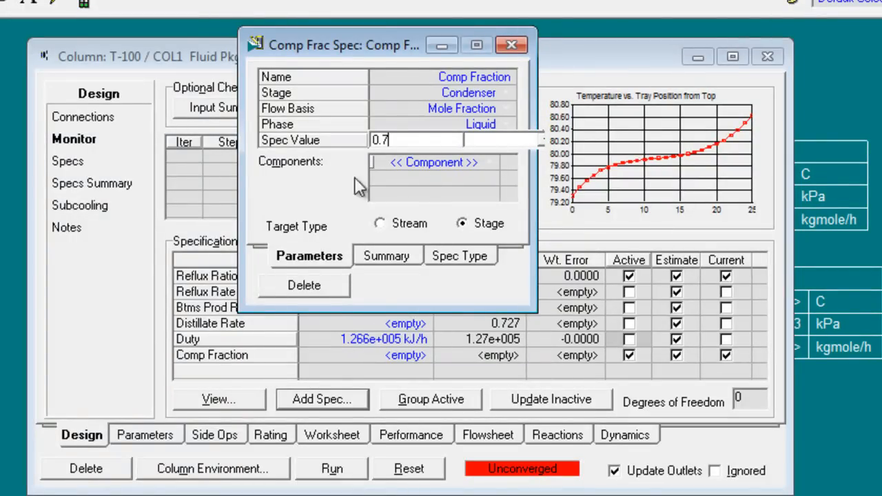
key(Return)
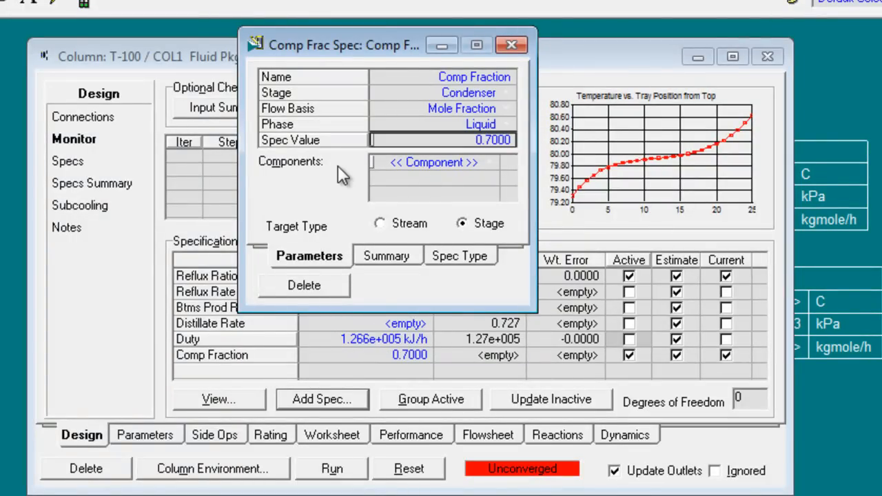
click(486, 162)
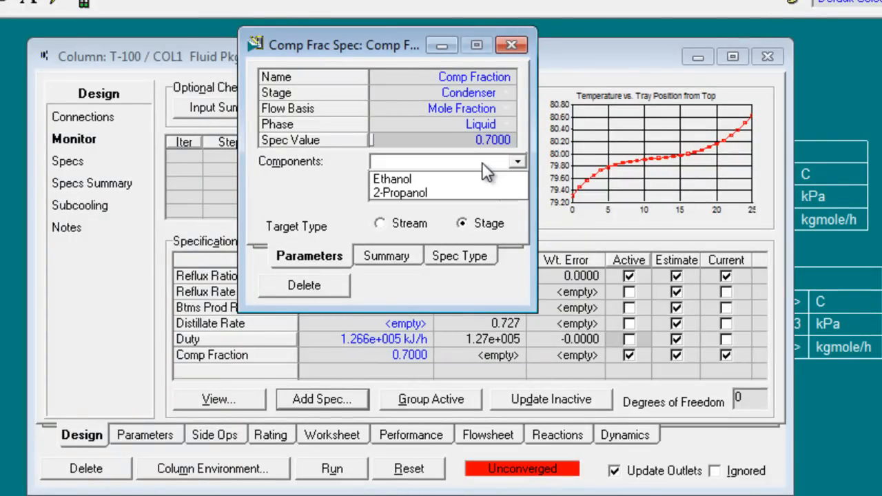
click(434, 178)
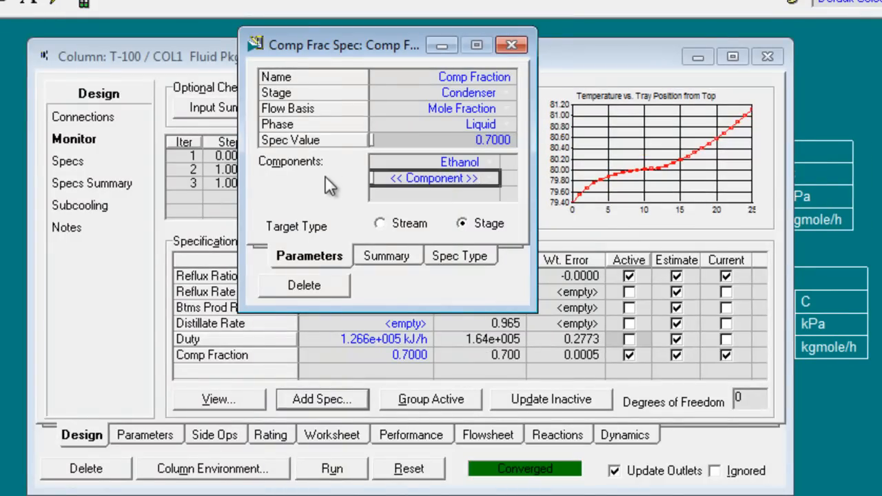
click(510, 47)
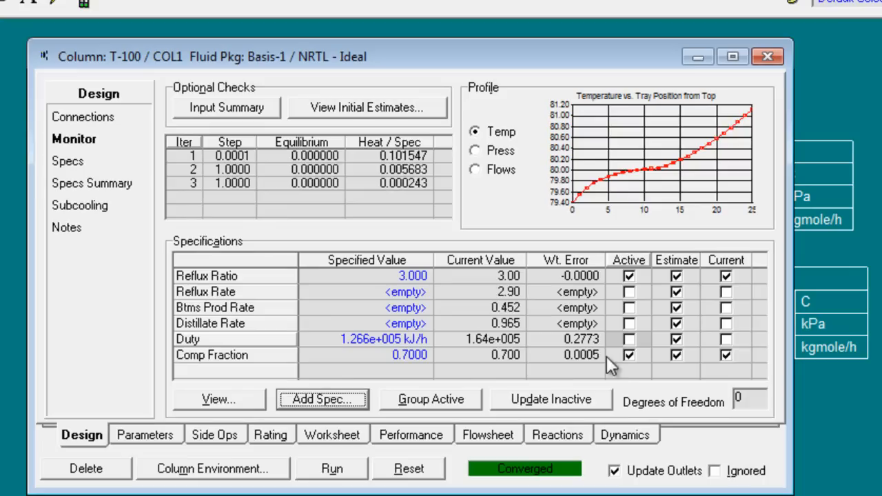
Step: Close column T-100 and check the heat flow of condenser energy stream Qc on the flowsheet
click(769, 65)
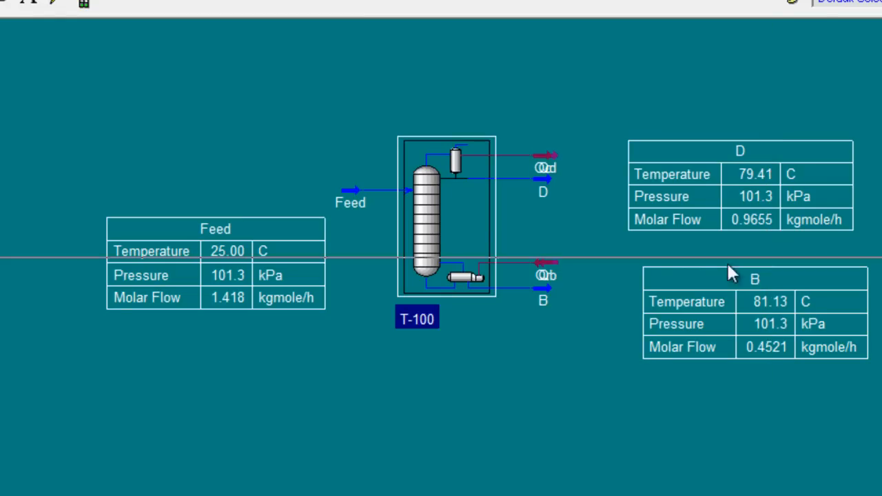
mouse_move(553, 239)
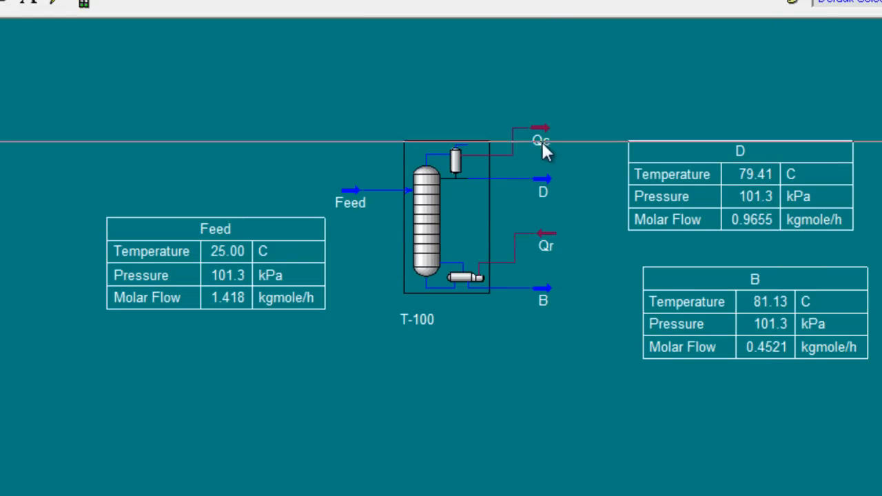
mouse_move(542, 131)
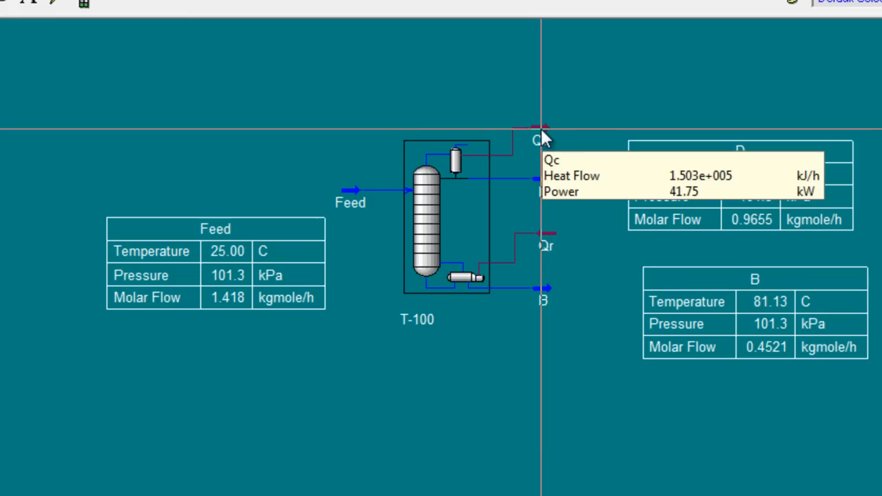